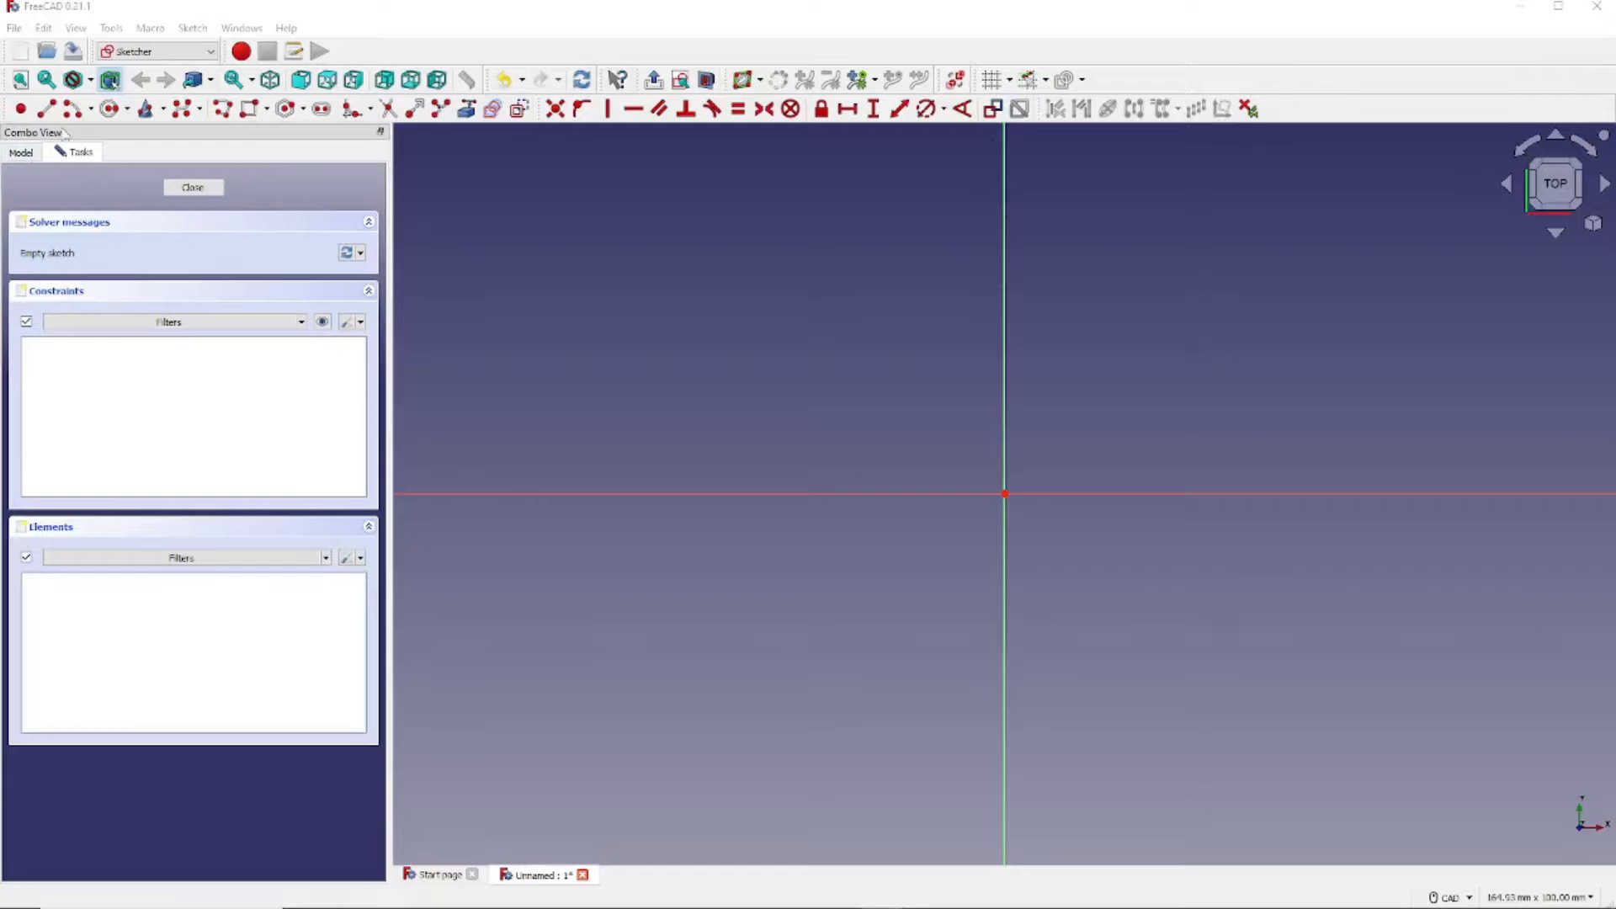
- Draw a rectangle around the origin and turn on Auto remove redundants in constraint settings
{"action": "left_click", "coordinate": [251, 110]}
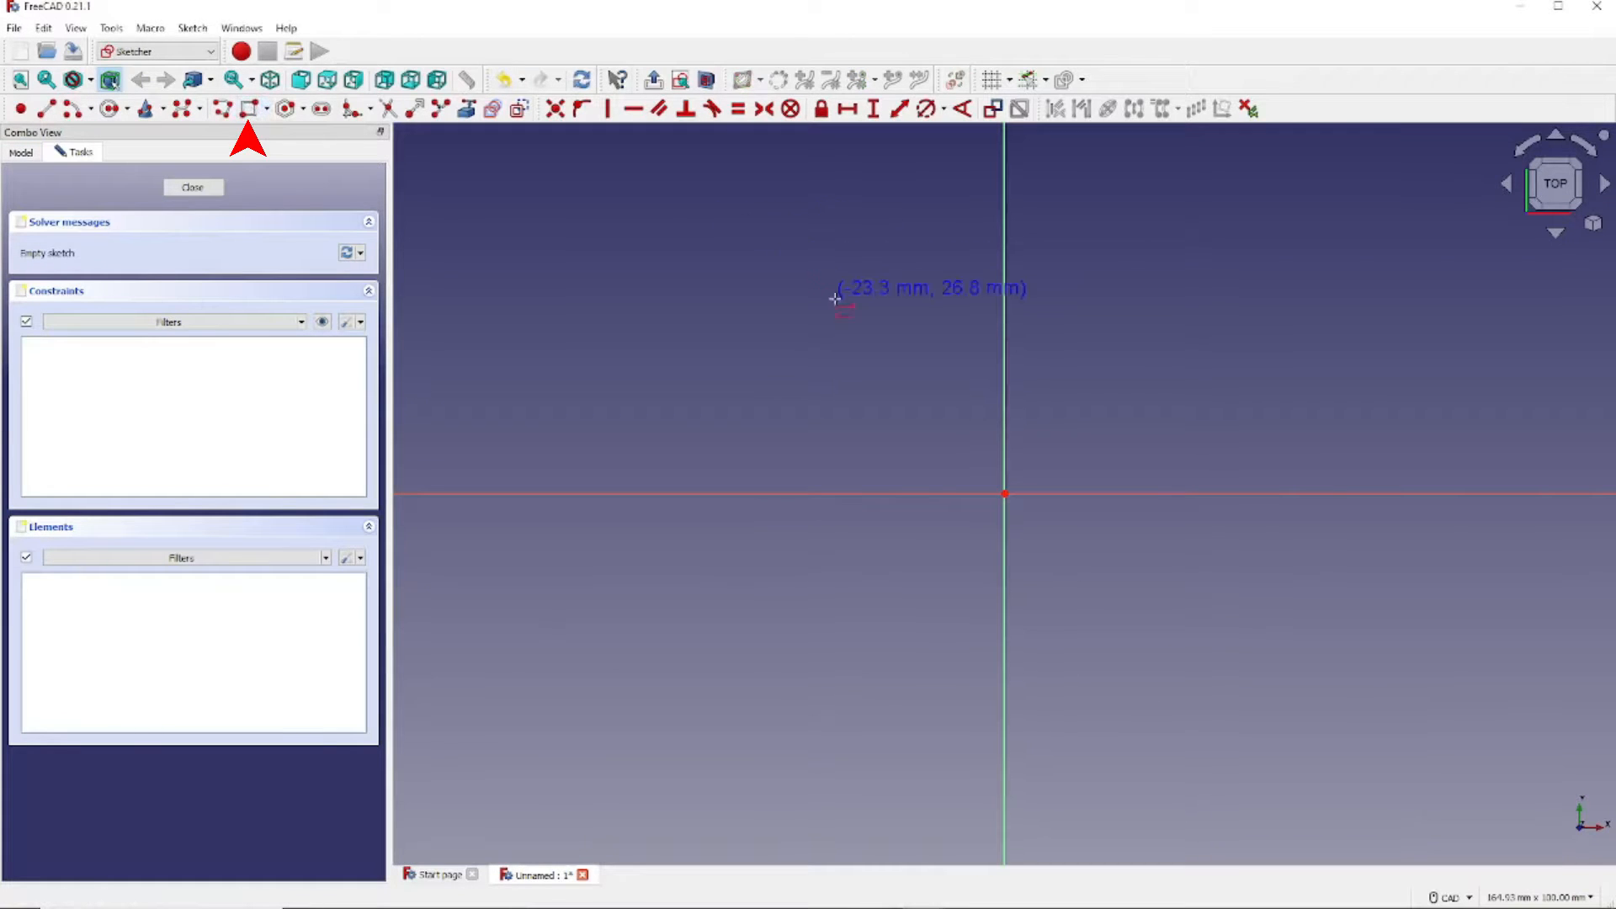
{"action": "left_click", "coordinate": [882, 368]}
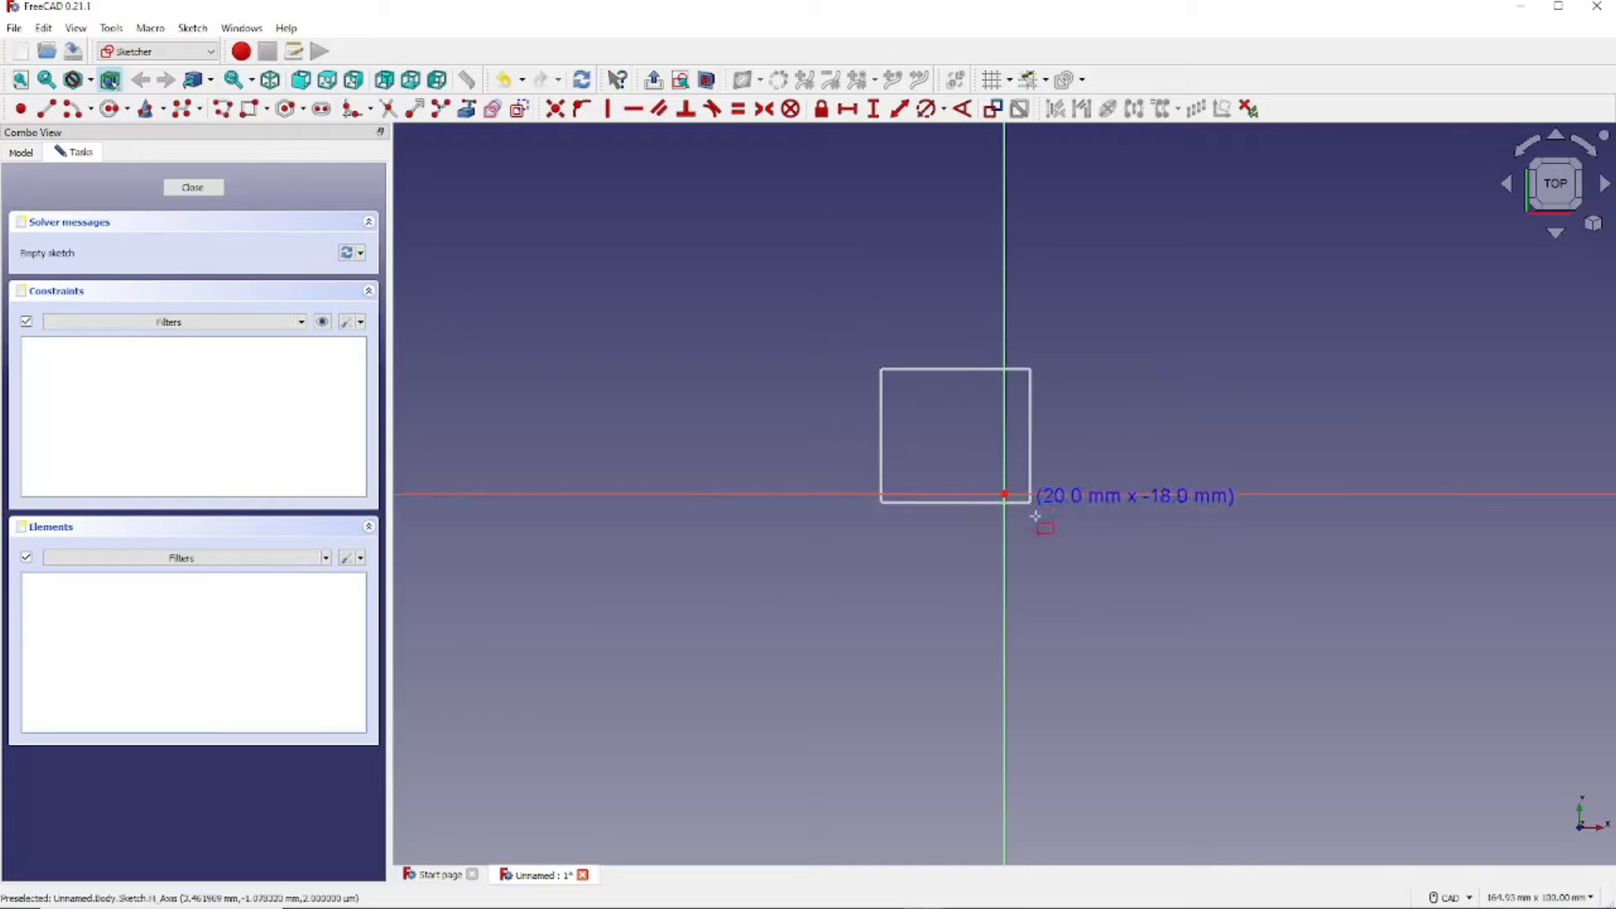
{"action": "left_click", "coordinate": [1089, 562]}
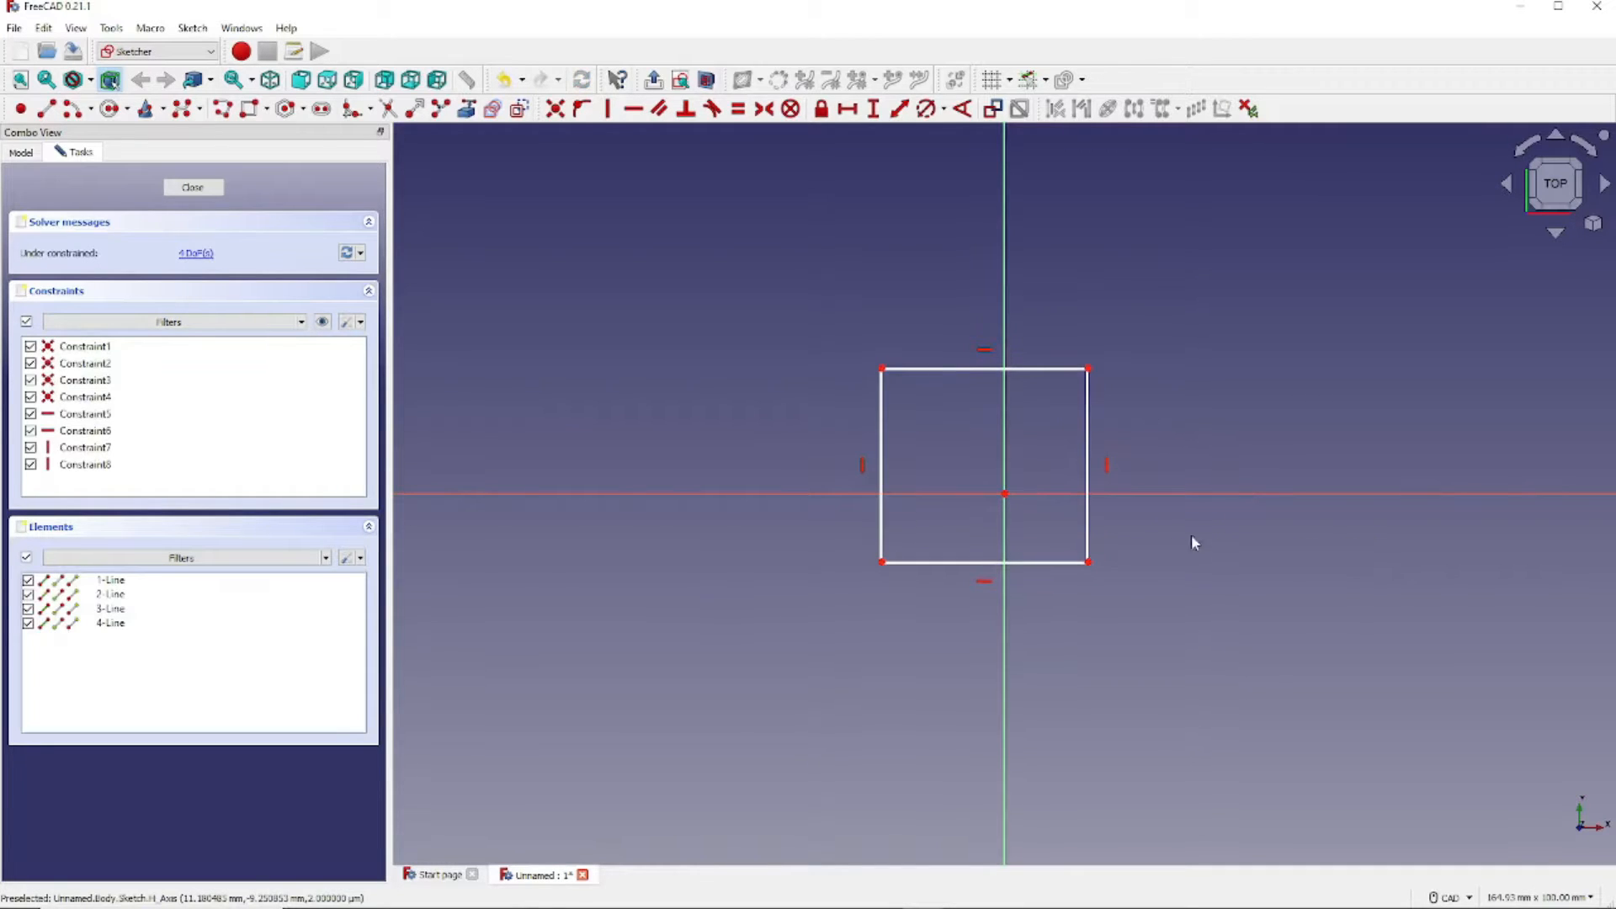
{"action": "left_click", "coordinate": [359, 323]}
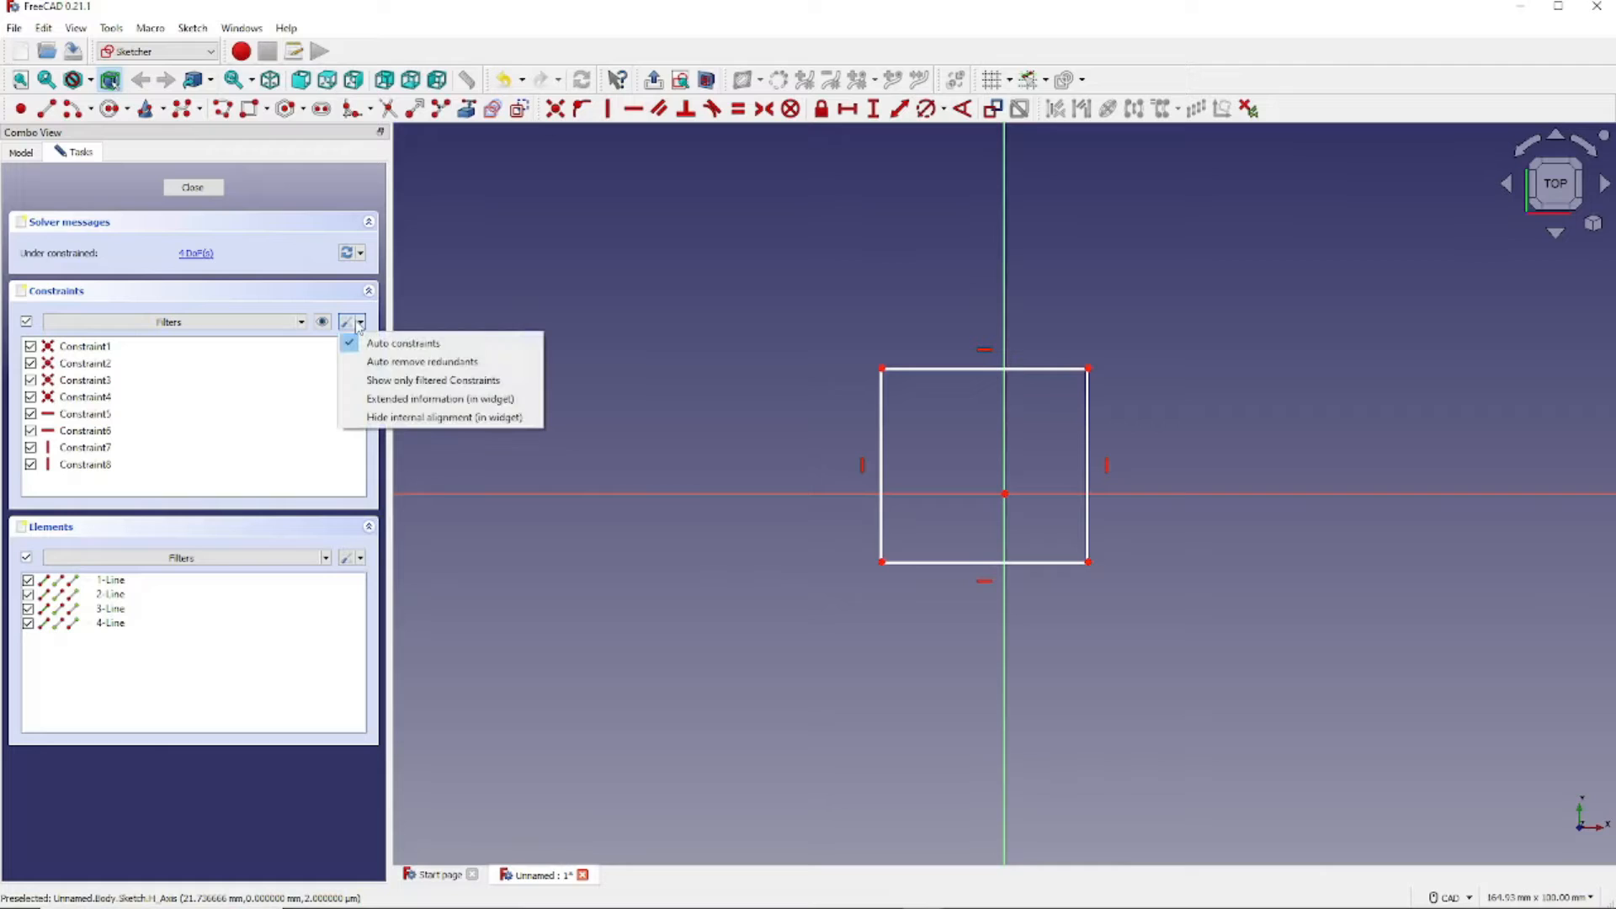
{"action": "left_click", "coordinate": [444, 362]}
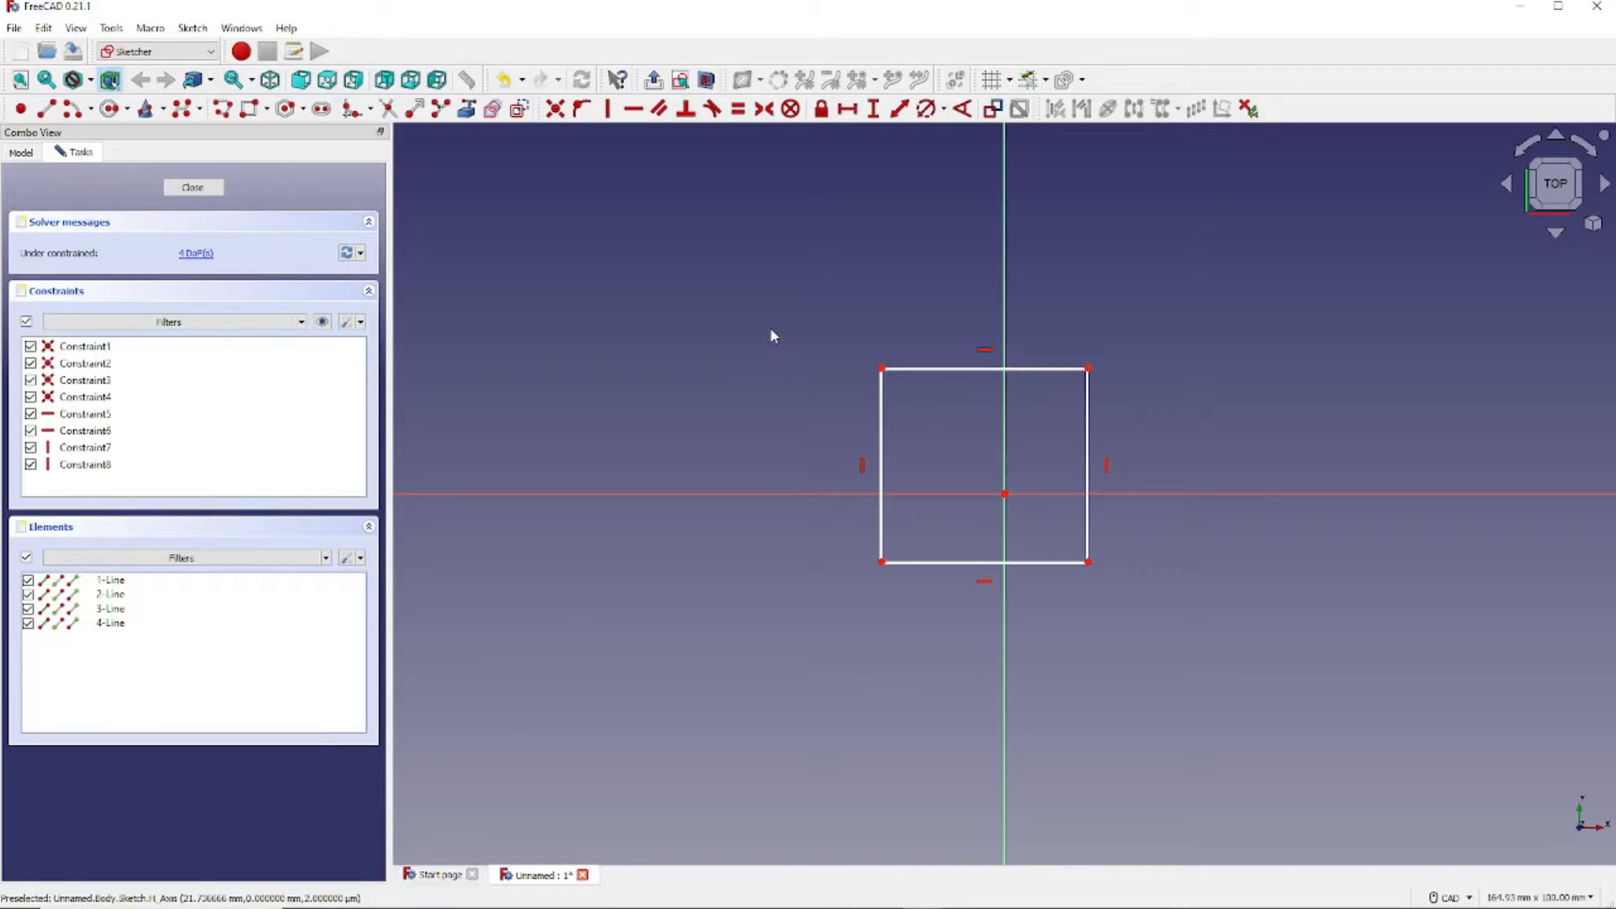
- Select the rectangle's top-left and bottom-right corner points, then its top edge
{"action": "left_click", "coordinate": [883, 368]}
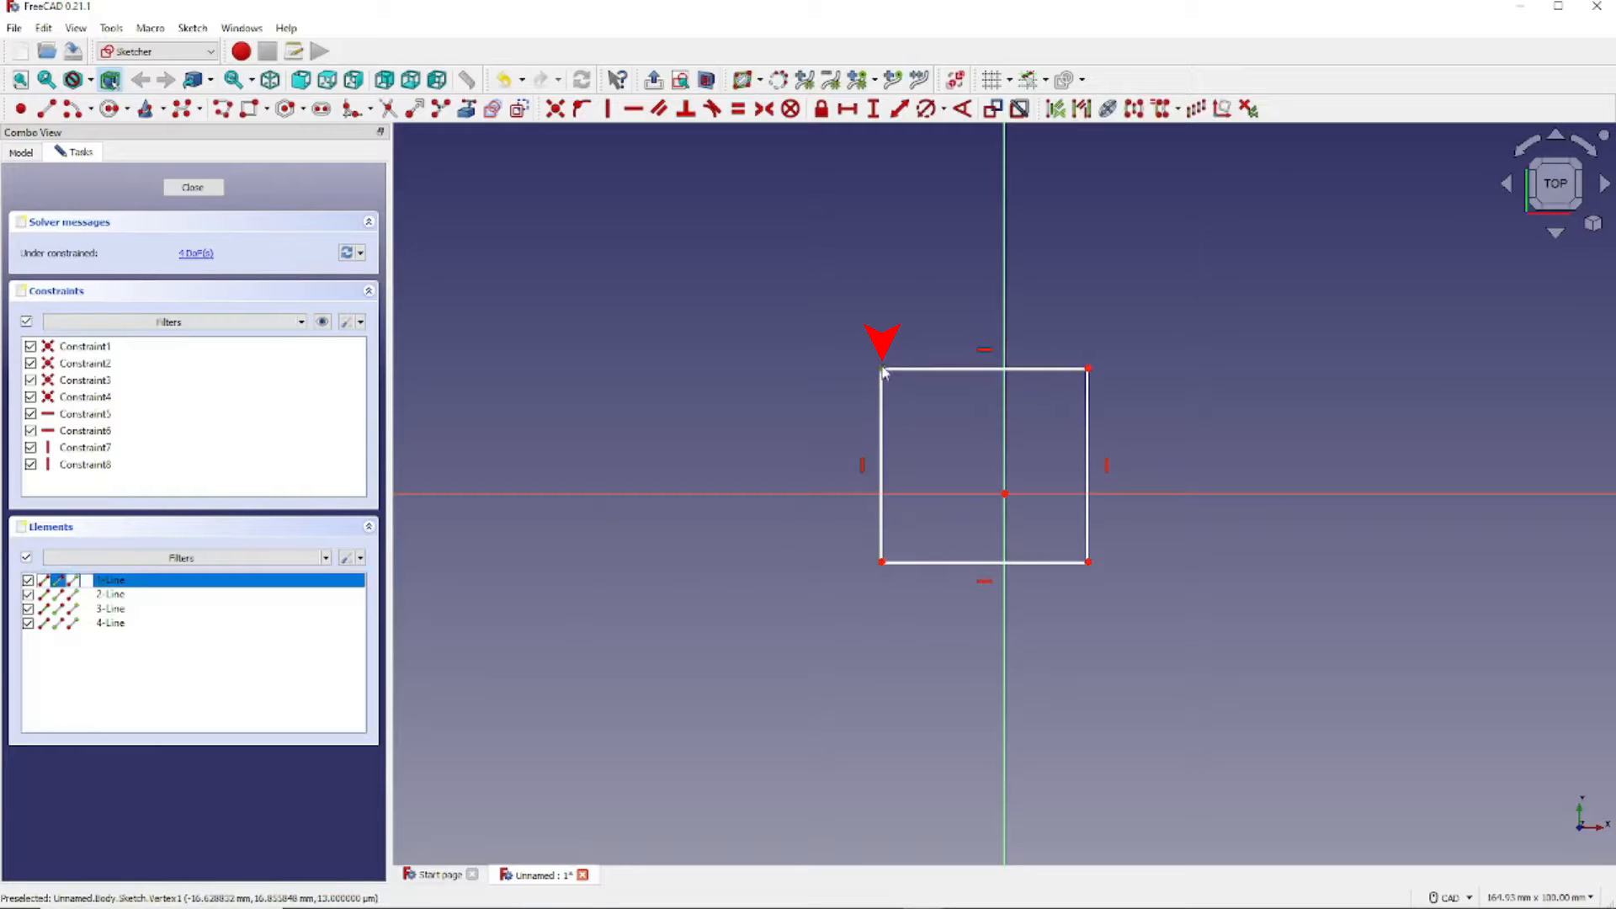
{"action": "left_click", "coordinate": [1089, 562]}
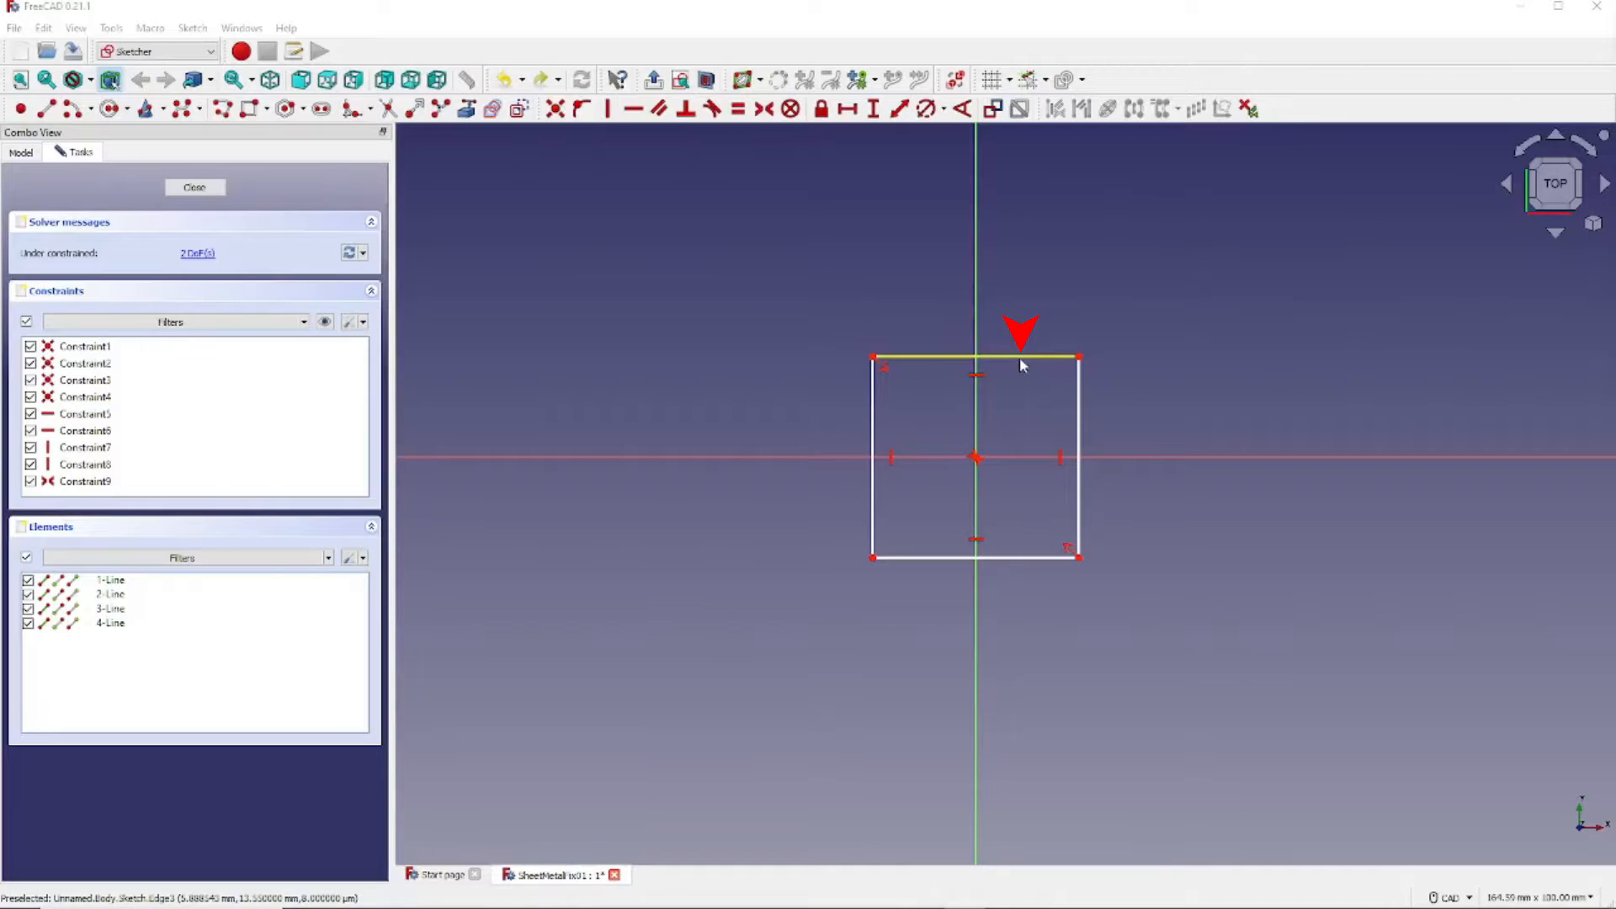
{"action": "left_click", "coordinate": [1020, 358]}
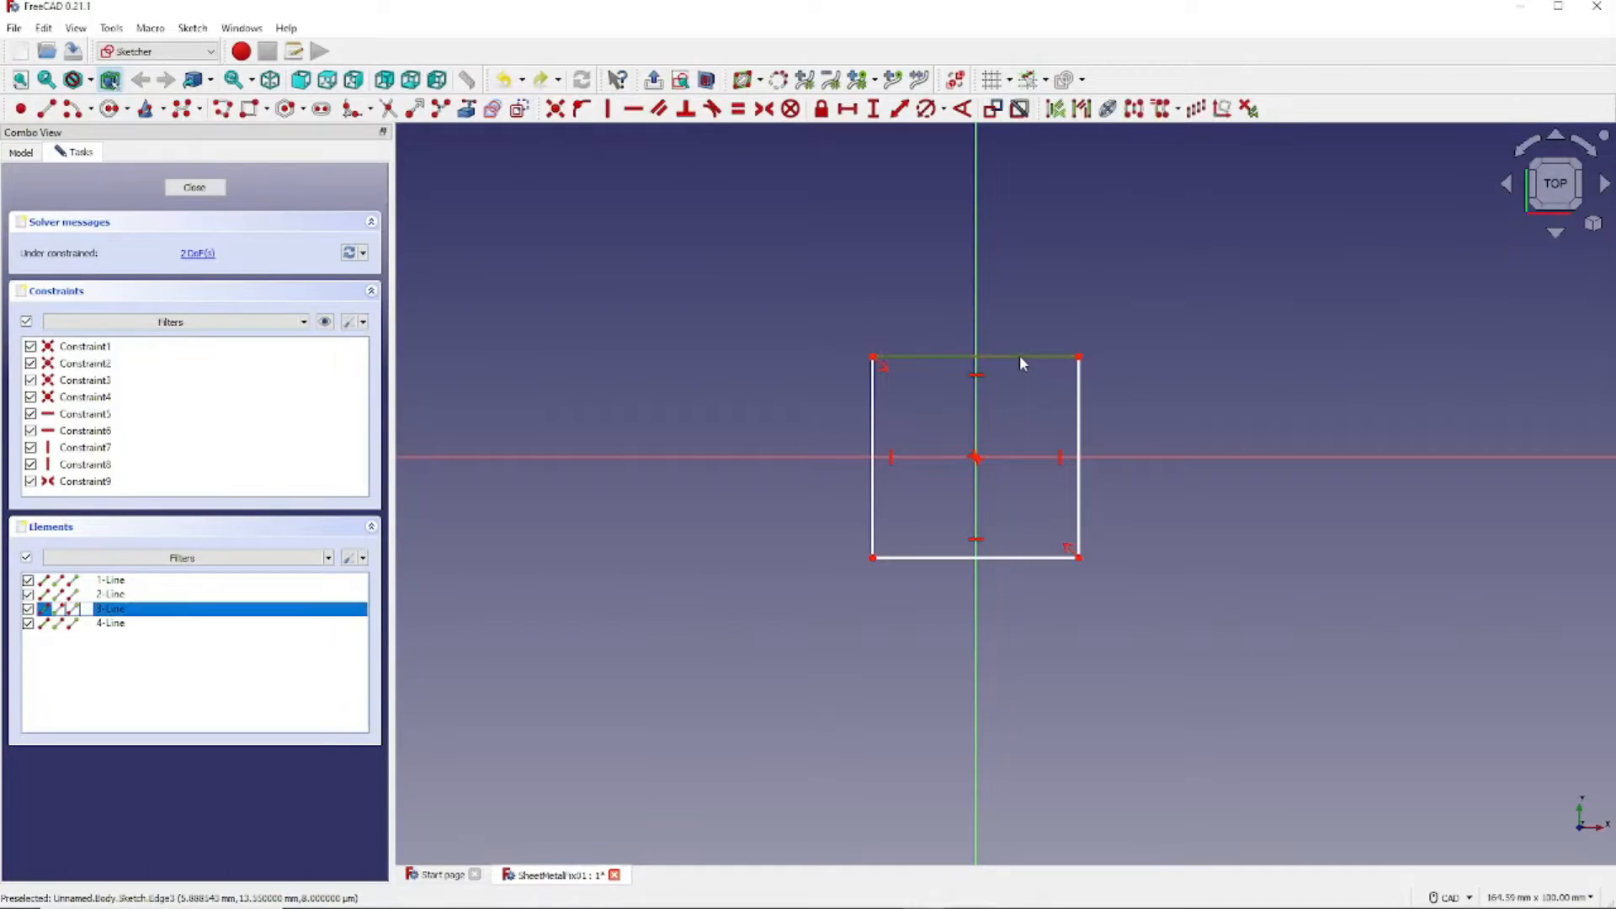
- Dimension the top edge 40 mm wide and the left edge 40 mm tall, then select all four lines
{"action": "left_click", "coordinate": [852, 116]}
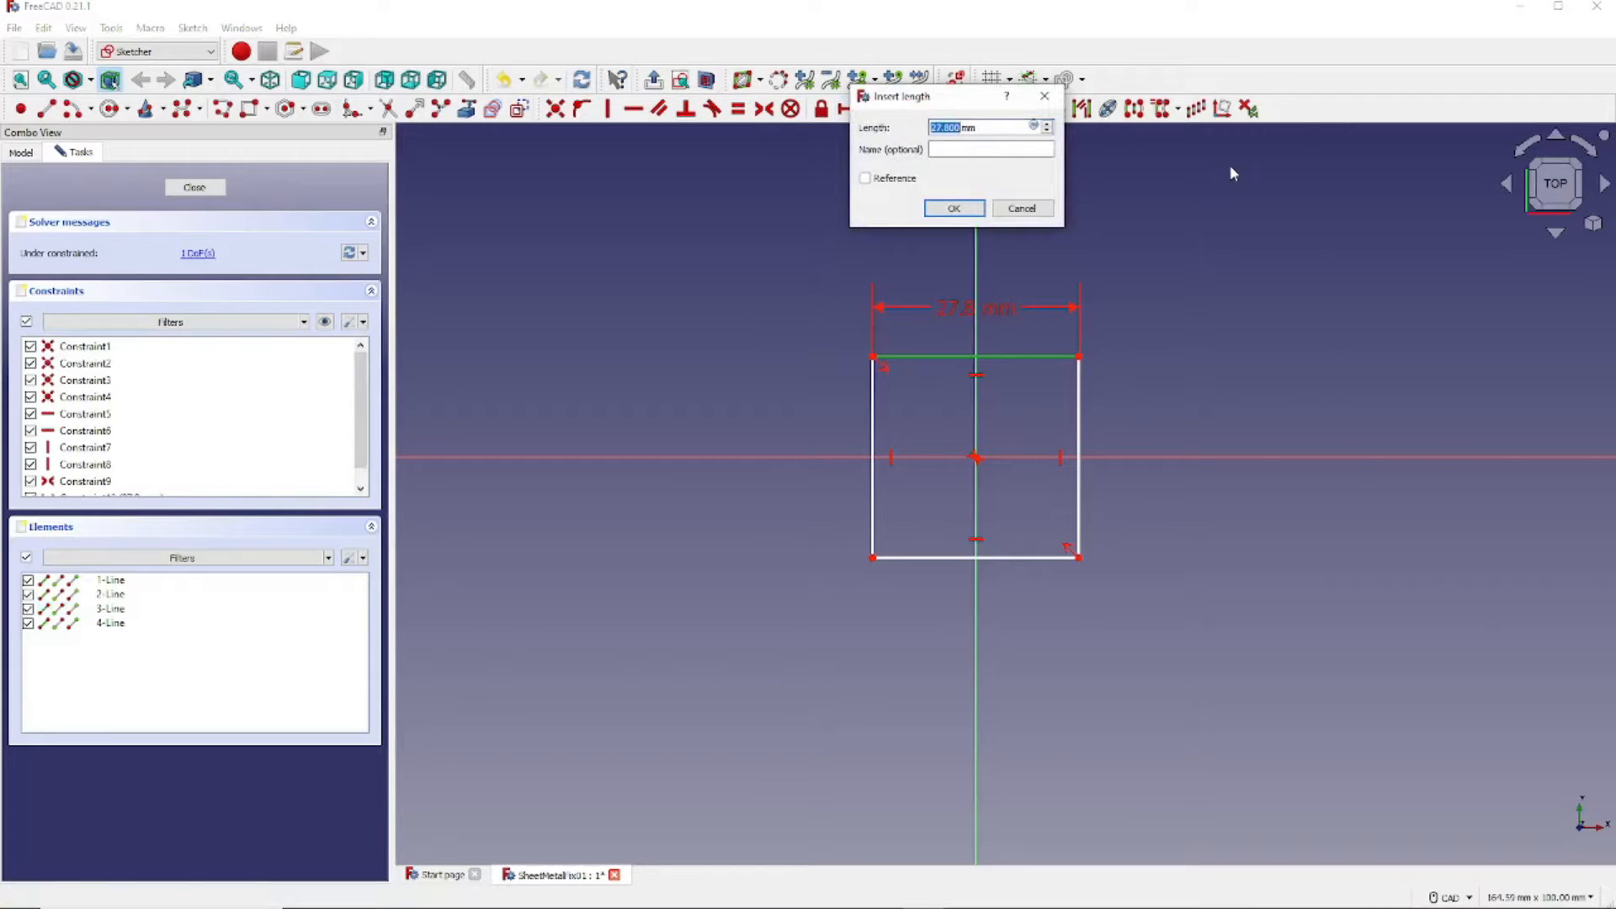
{"action": "type", "text": "40"}
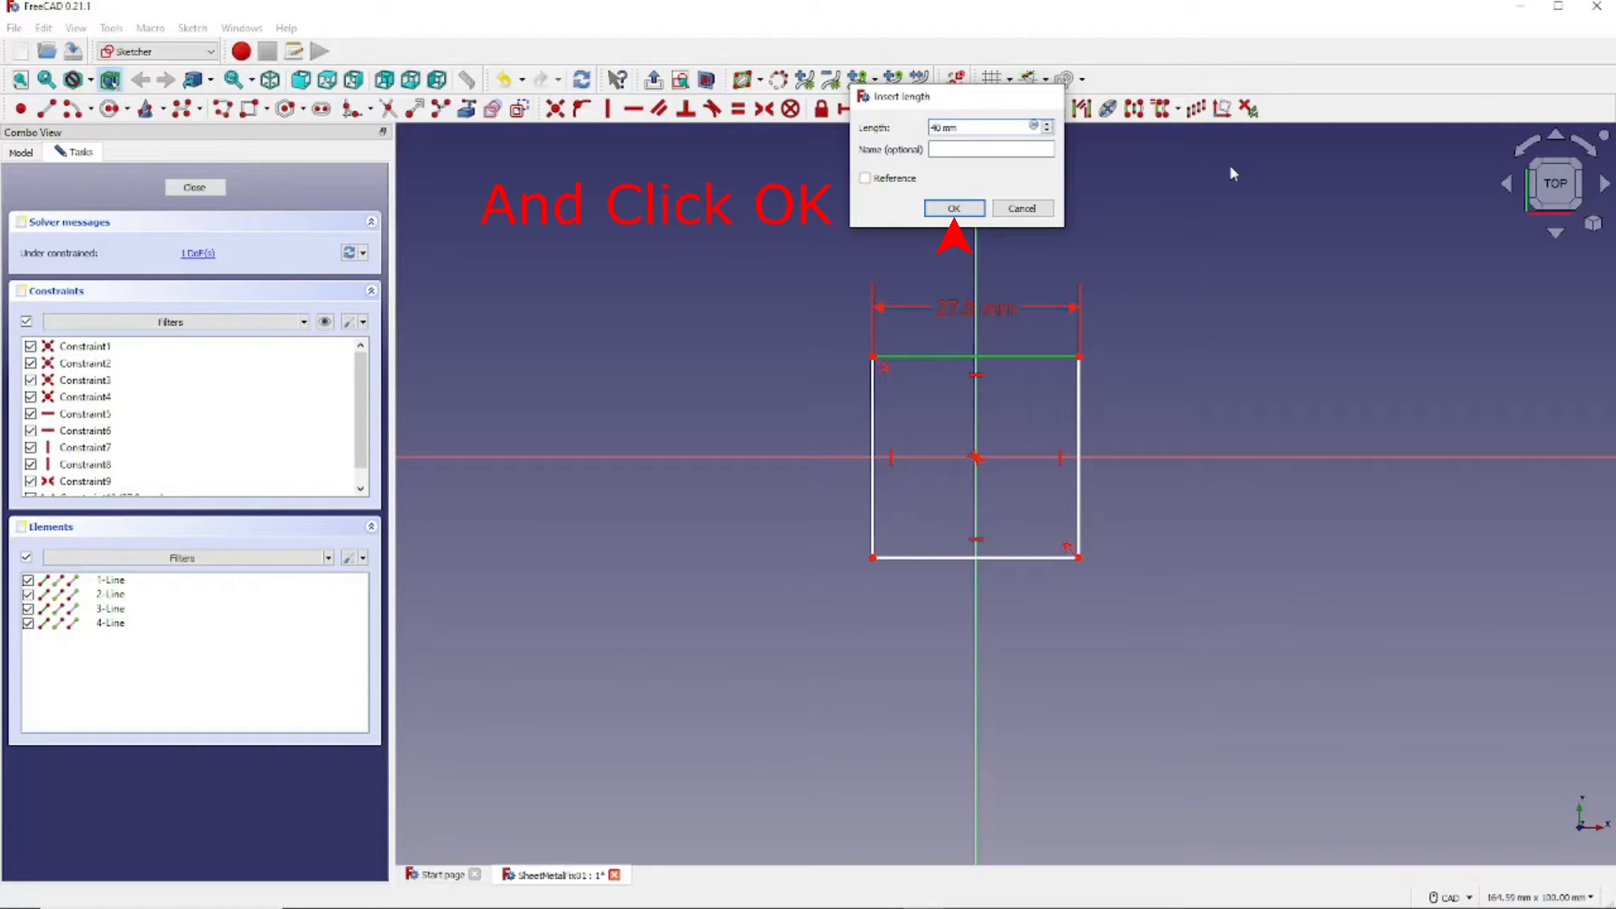
{"action": "key", "text": "Return"}
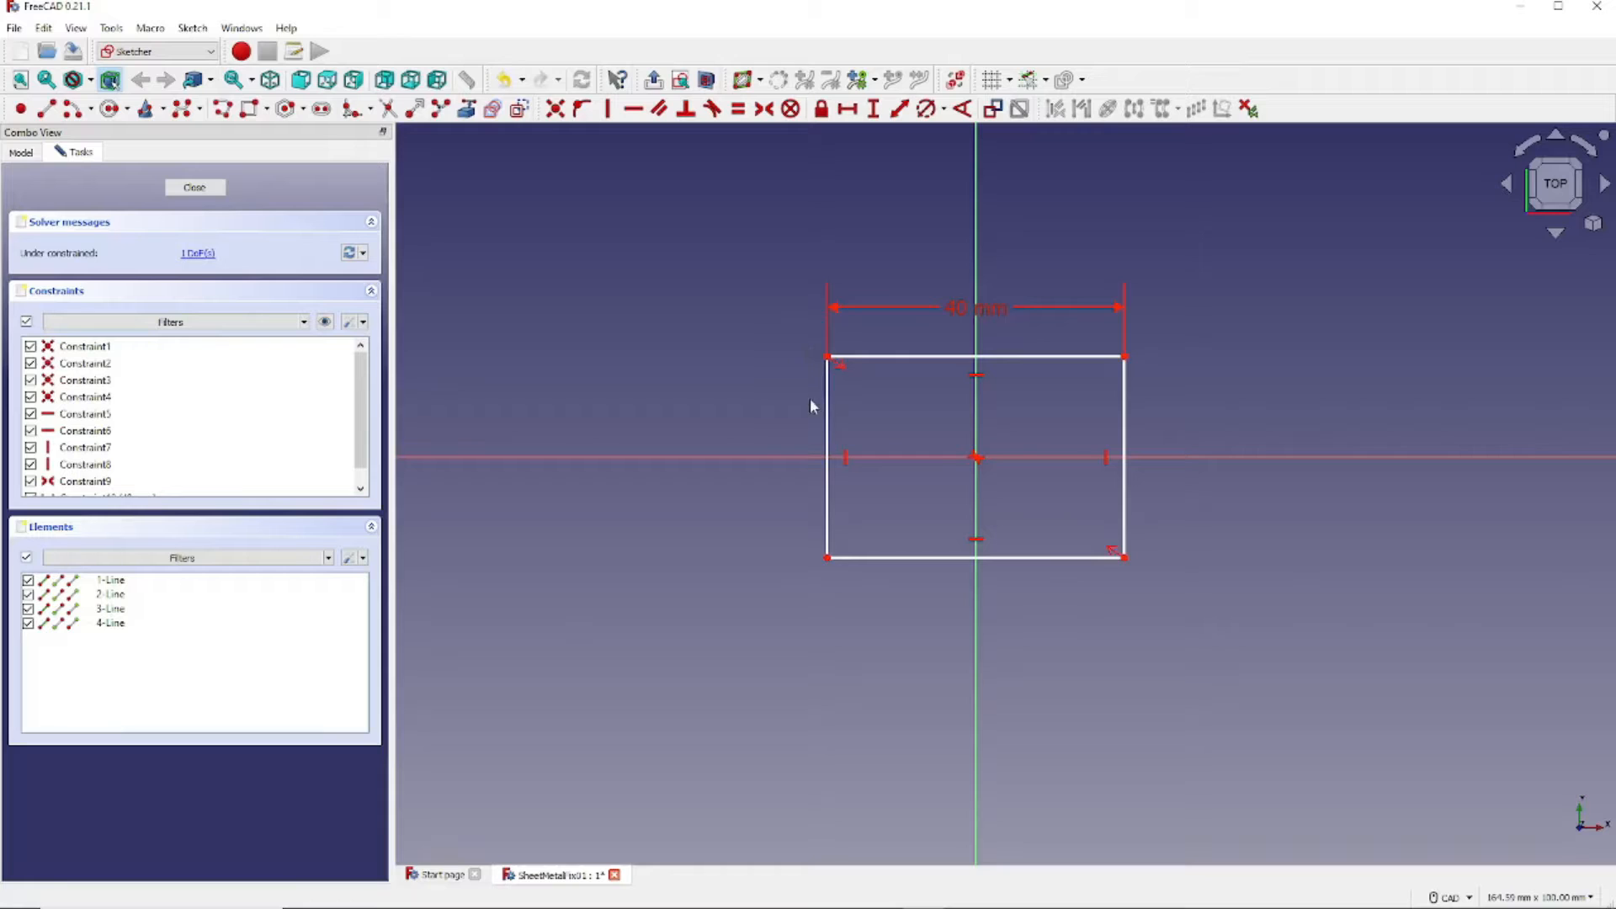
{"action": "left_click", "coordinate": [830, 429]}
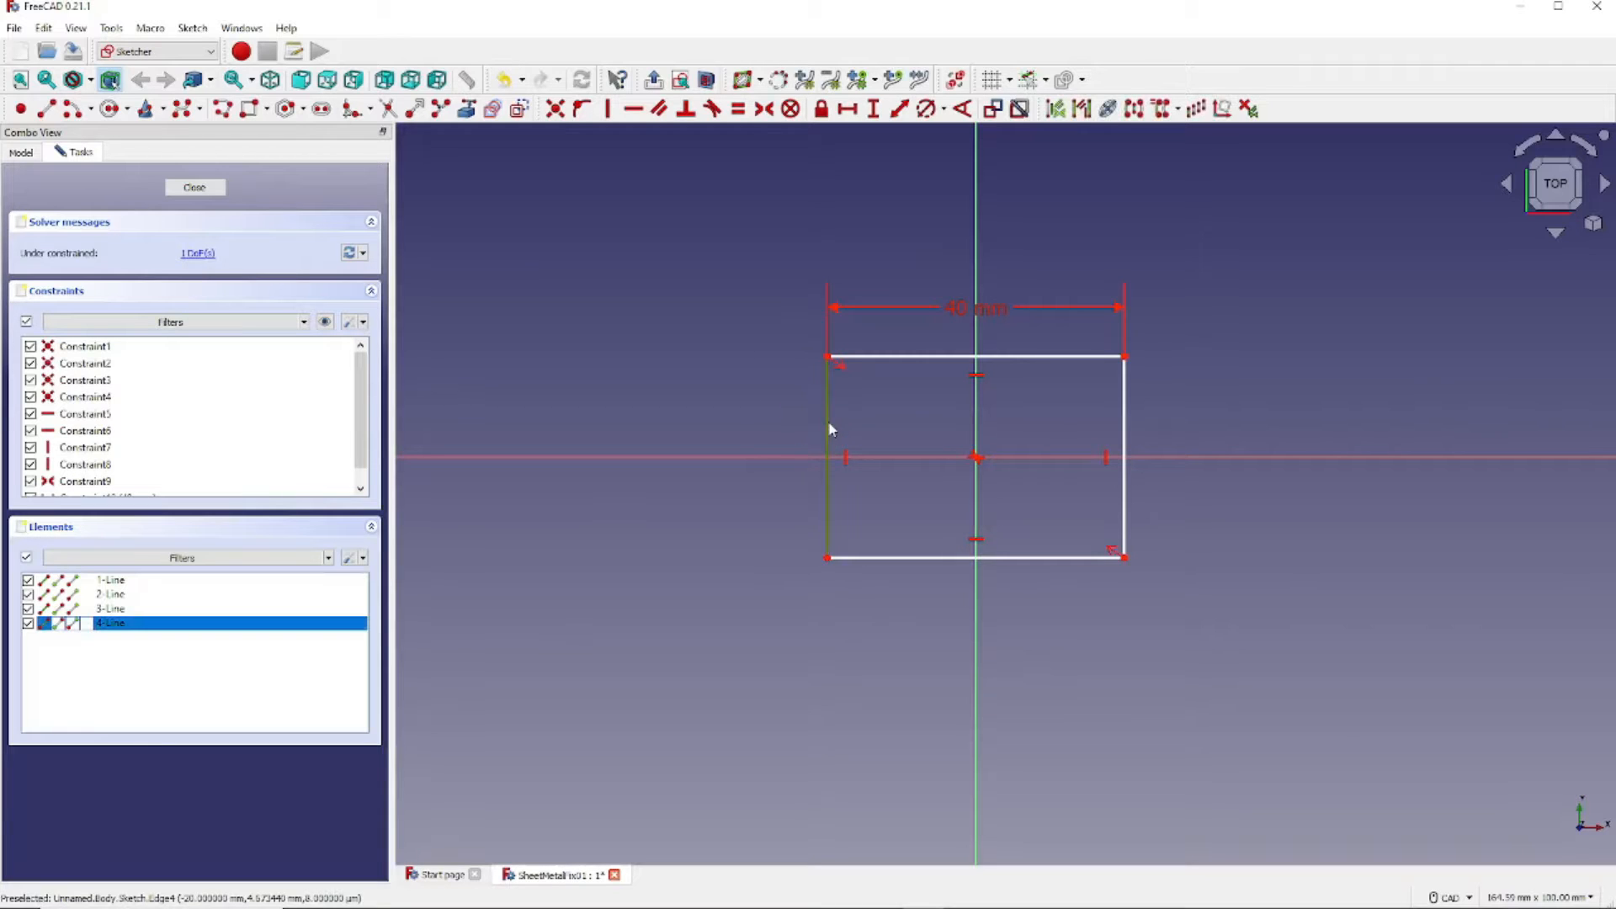
{"action": "left_click", "coordinate": [874, 109]}
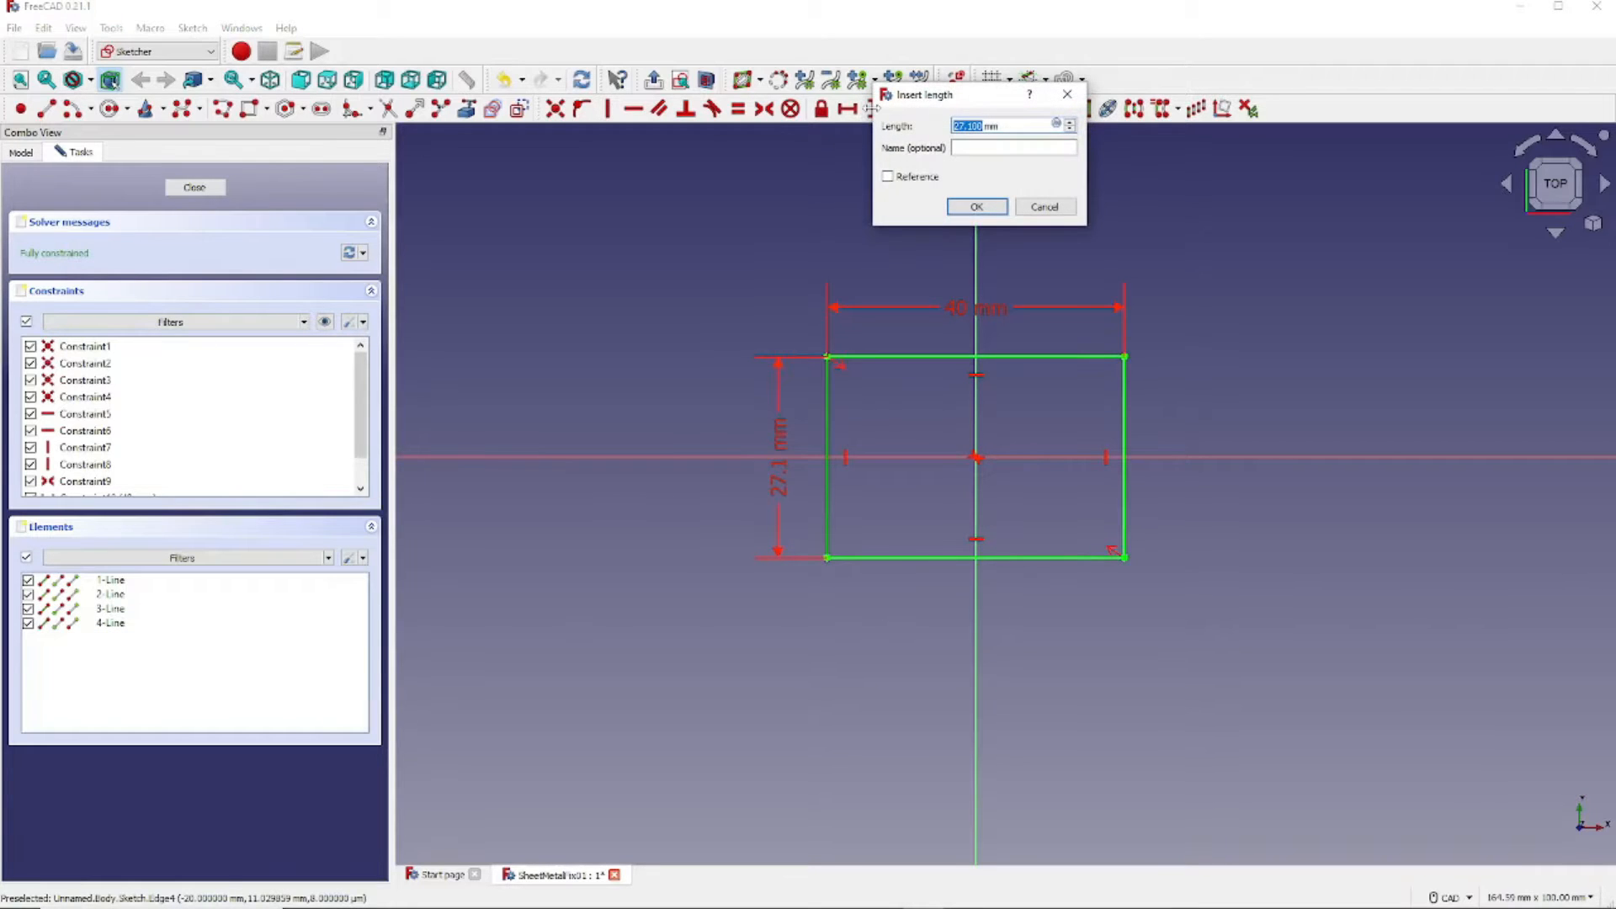
{"action": "type", "text": "40"}
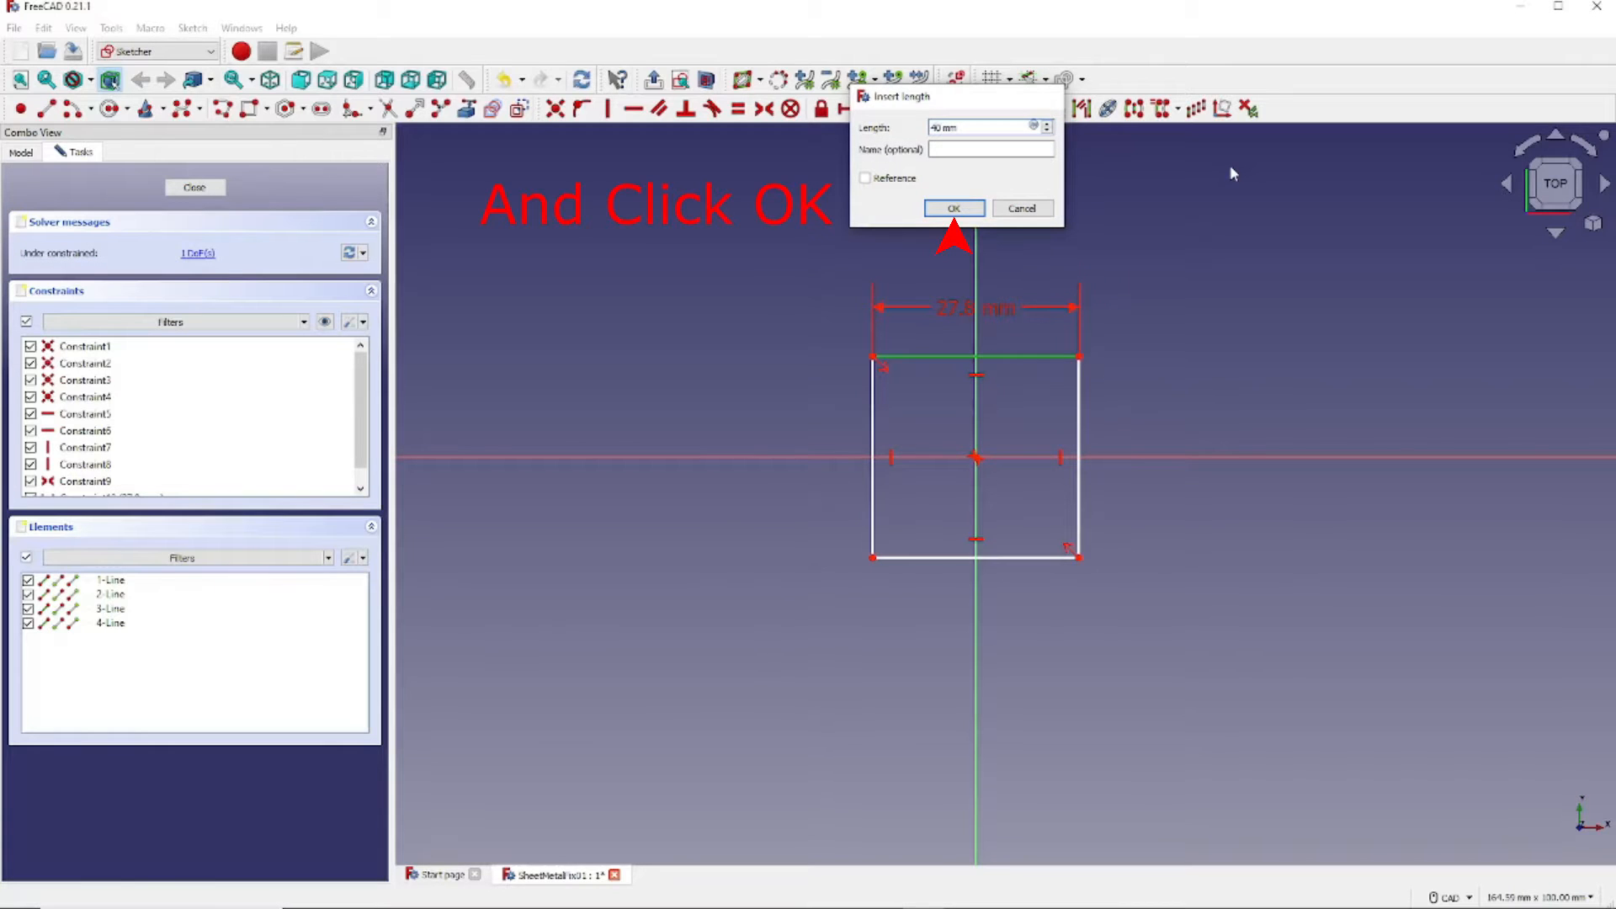
{"action": "left_click", "coordinate": [954, 208]}
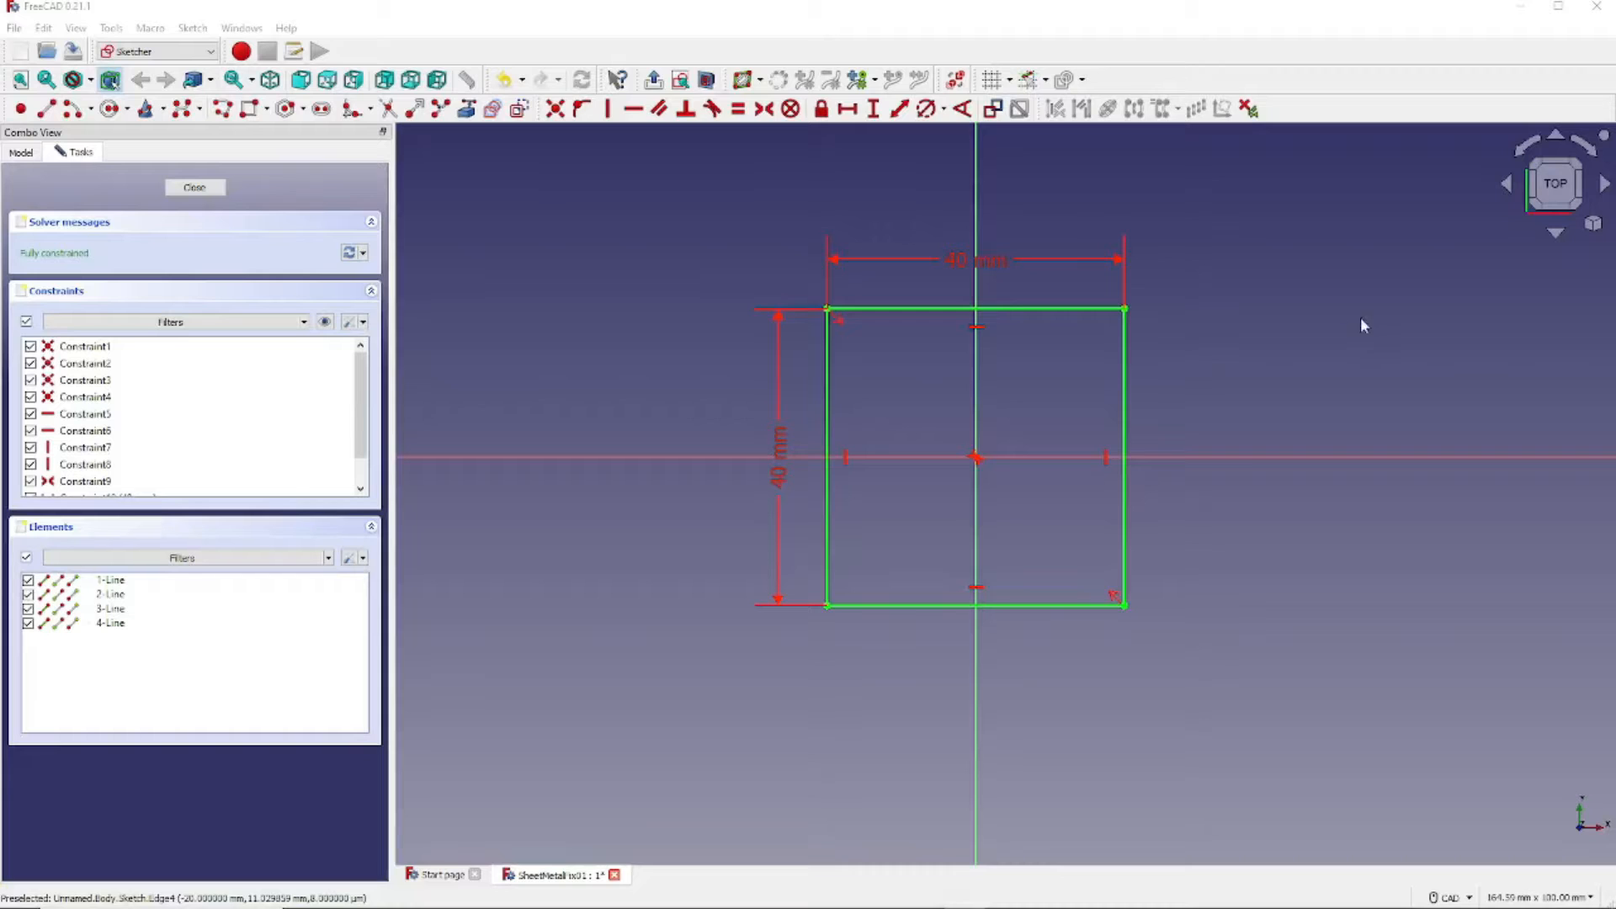
{"action": "mouse_move", "coordinate": [666, 196]}
{"action": "left_mouse_down"}
{"action": "mouse_move", "coordinate": [1288, 465]}
{"action": "mouse_move", "coordinate": [1331, 675]}
{"action": "mouse_move", "coordinate": [1318, 667]}
{"action": "left_mouse_up"}
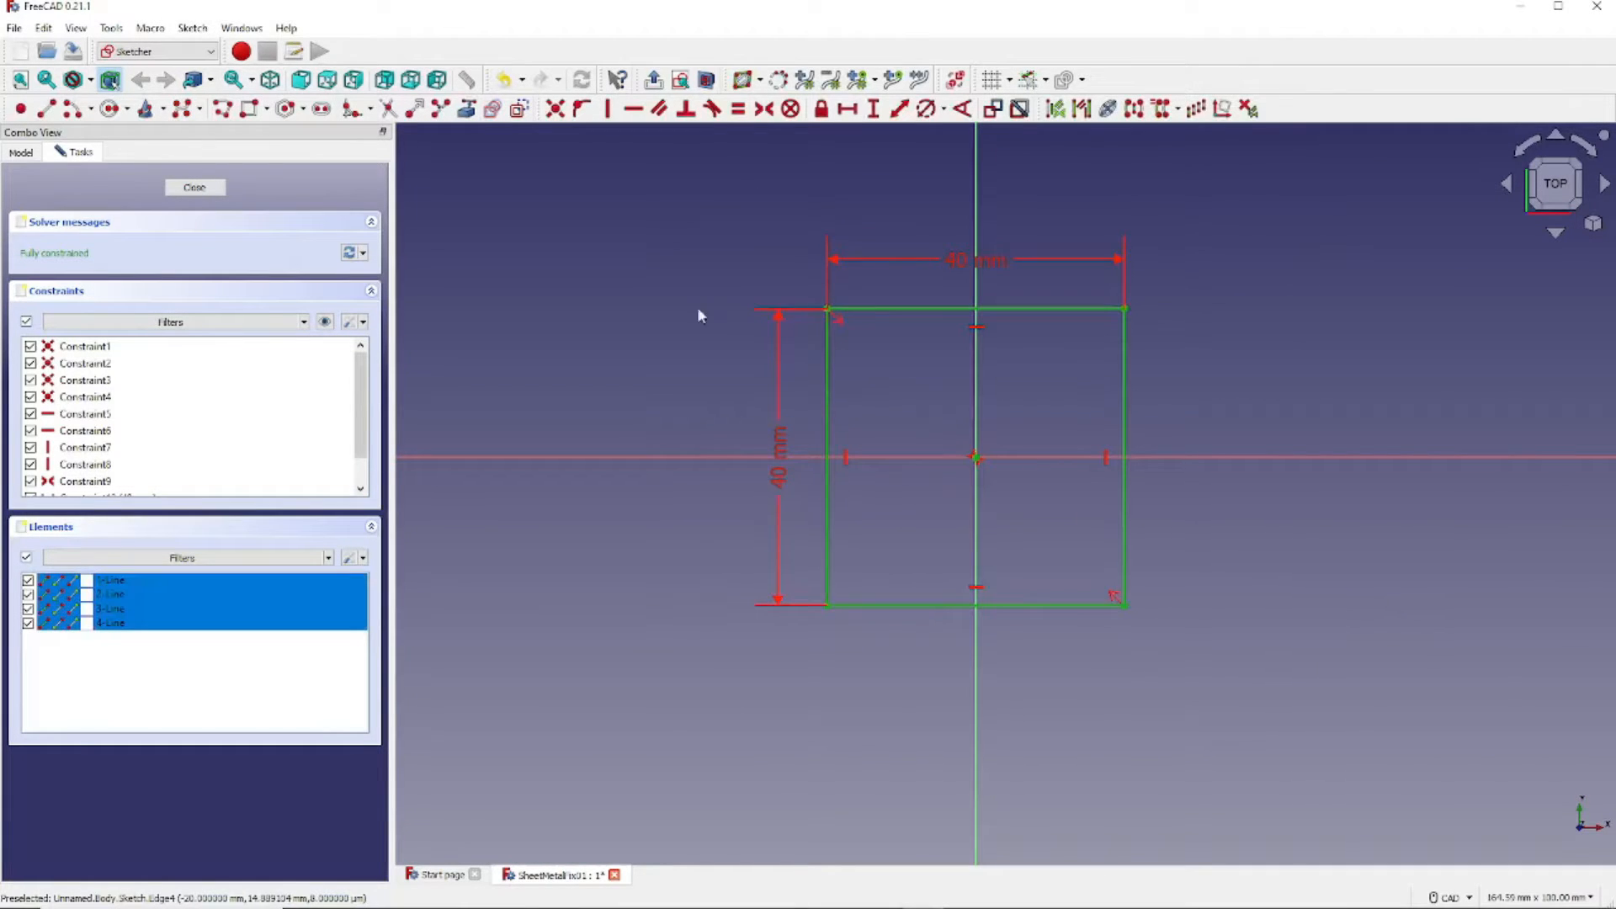
- Close the sketch and pad it into a 1 mm thick plate, reversed downward
{"action": "left_click", "coordinate": [195, 187]}
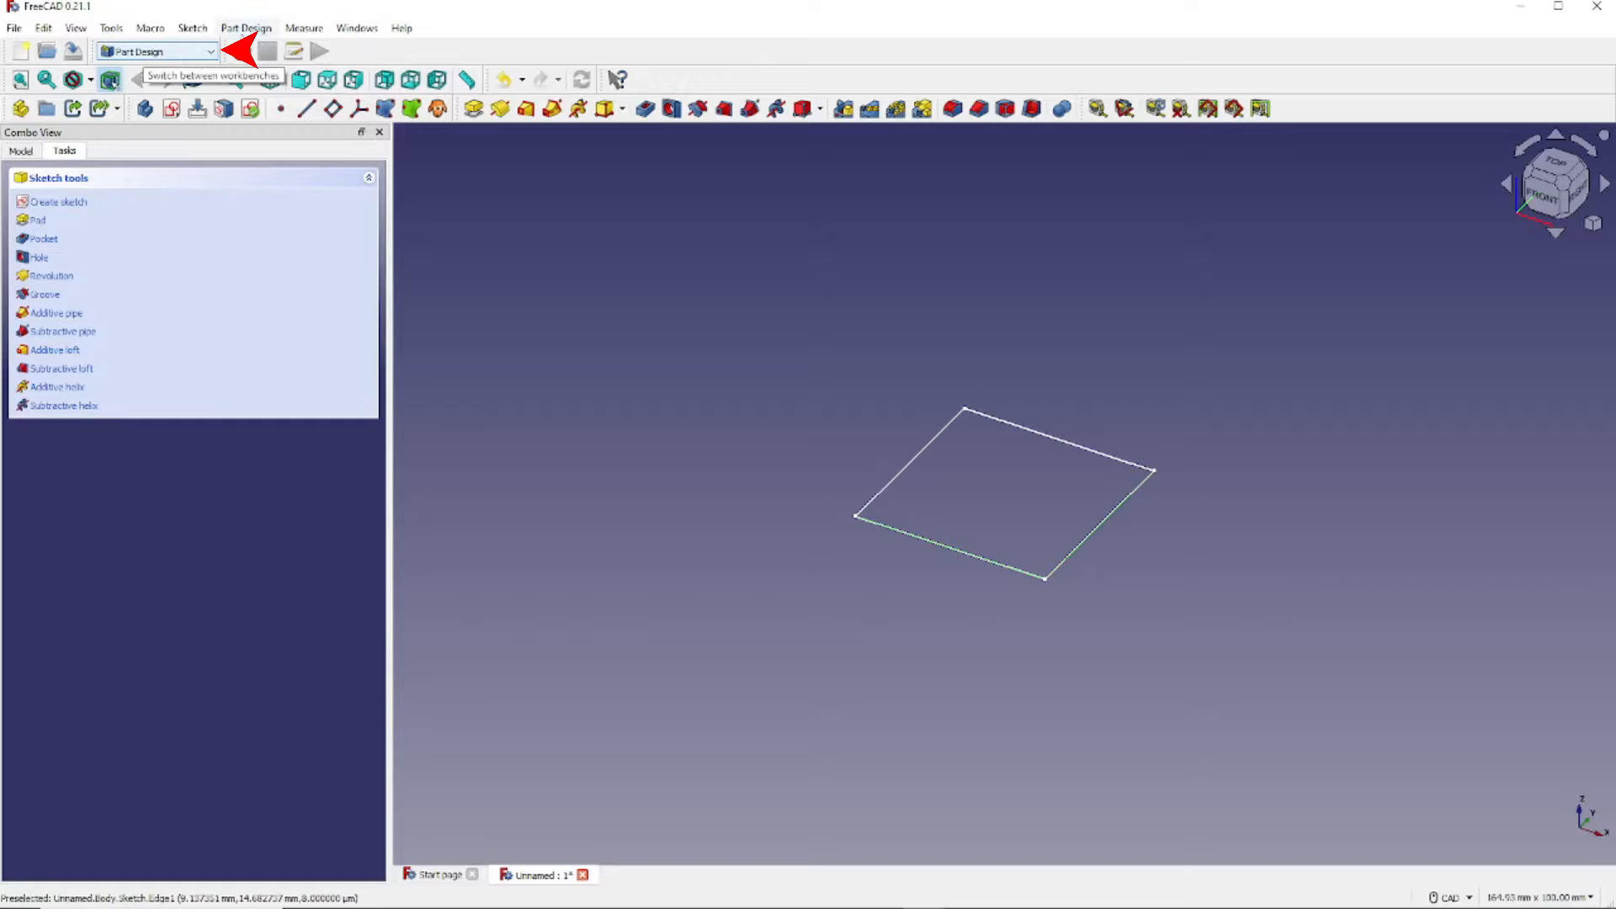
{"action": "left_click", "coordinate": [475, 109]}
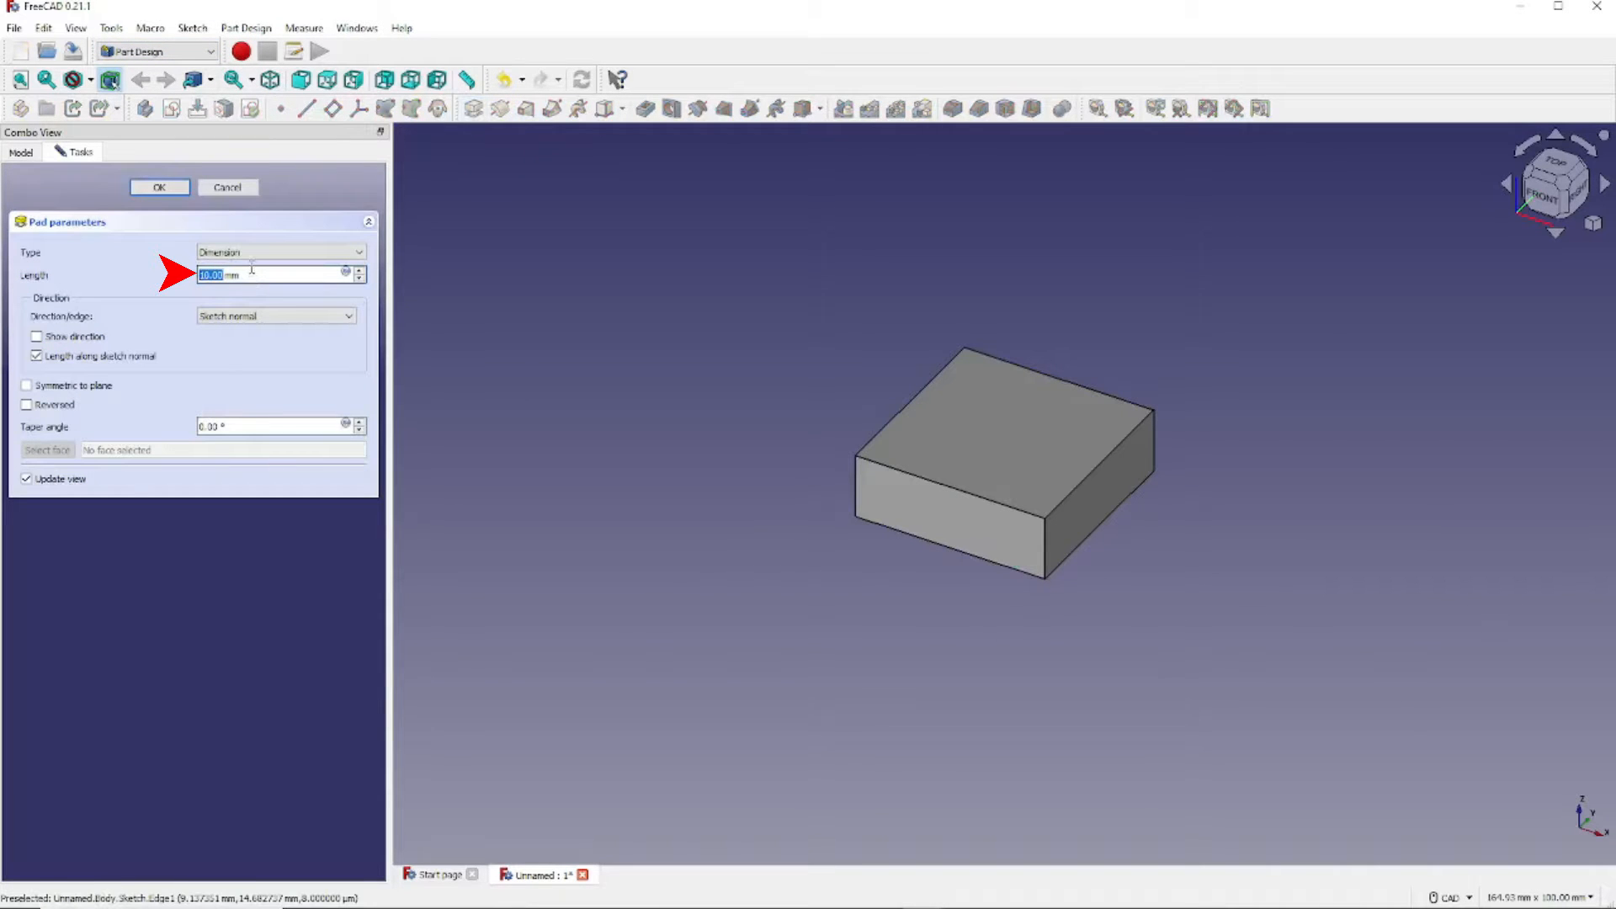
{"action": "left_click", "coordinate": [263, 275]}
{"action": "key", "text": "BackSpace"}
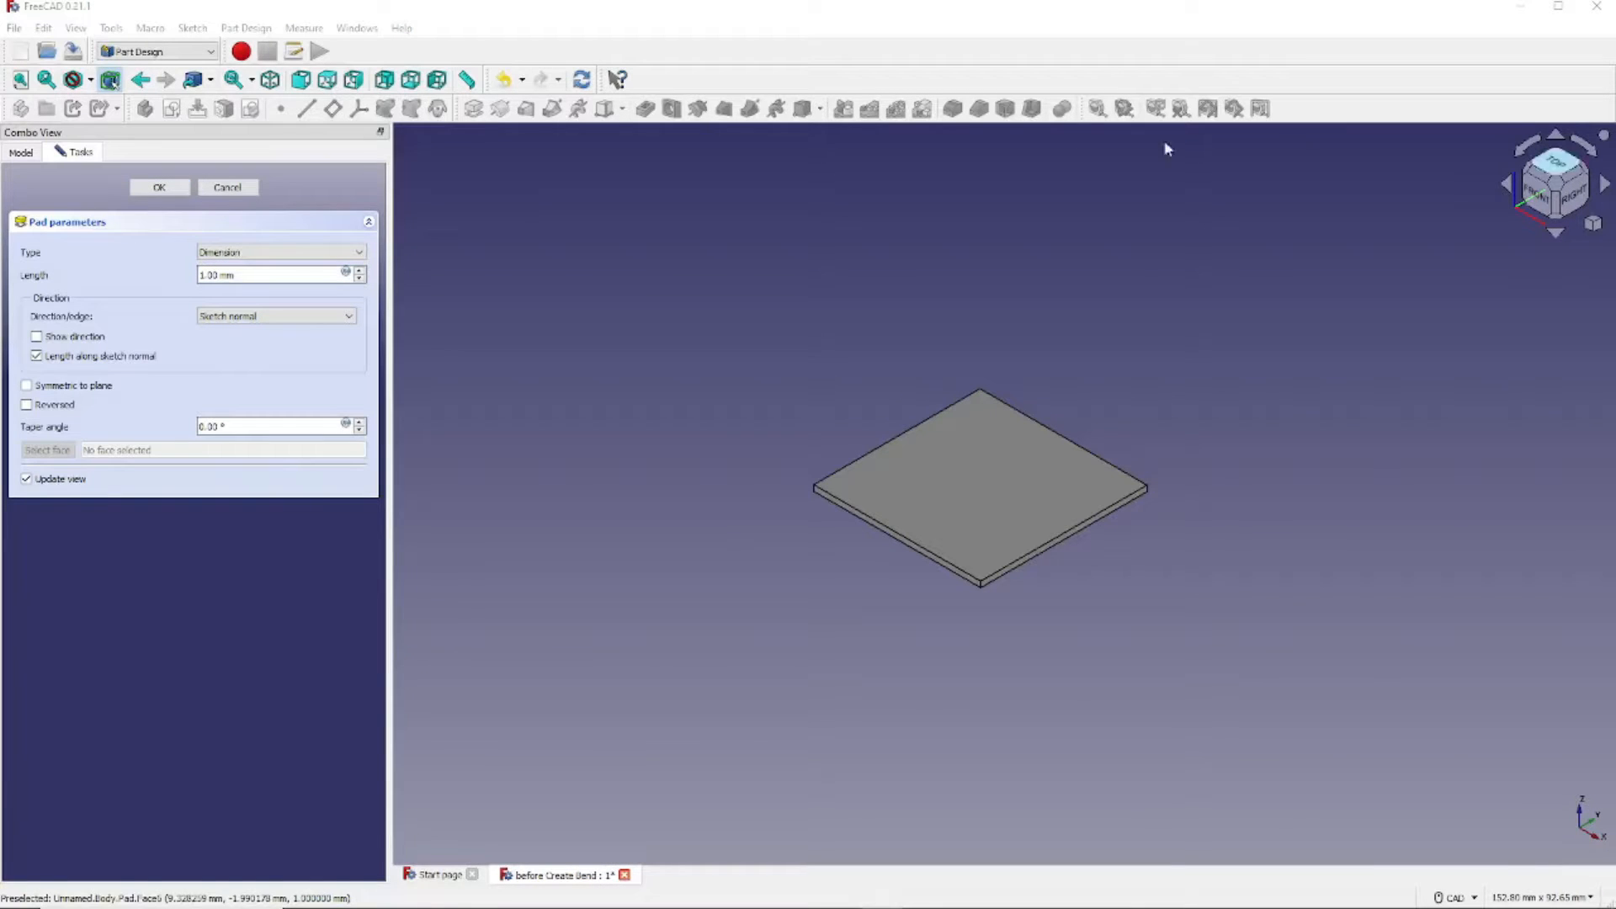
{"action": "left_click", "coordinate": [27, 405]}
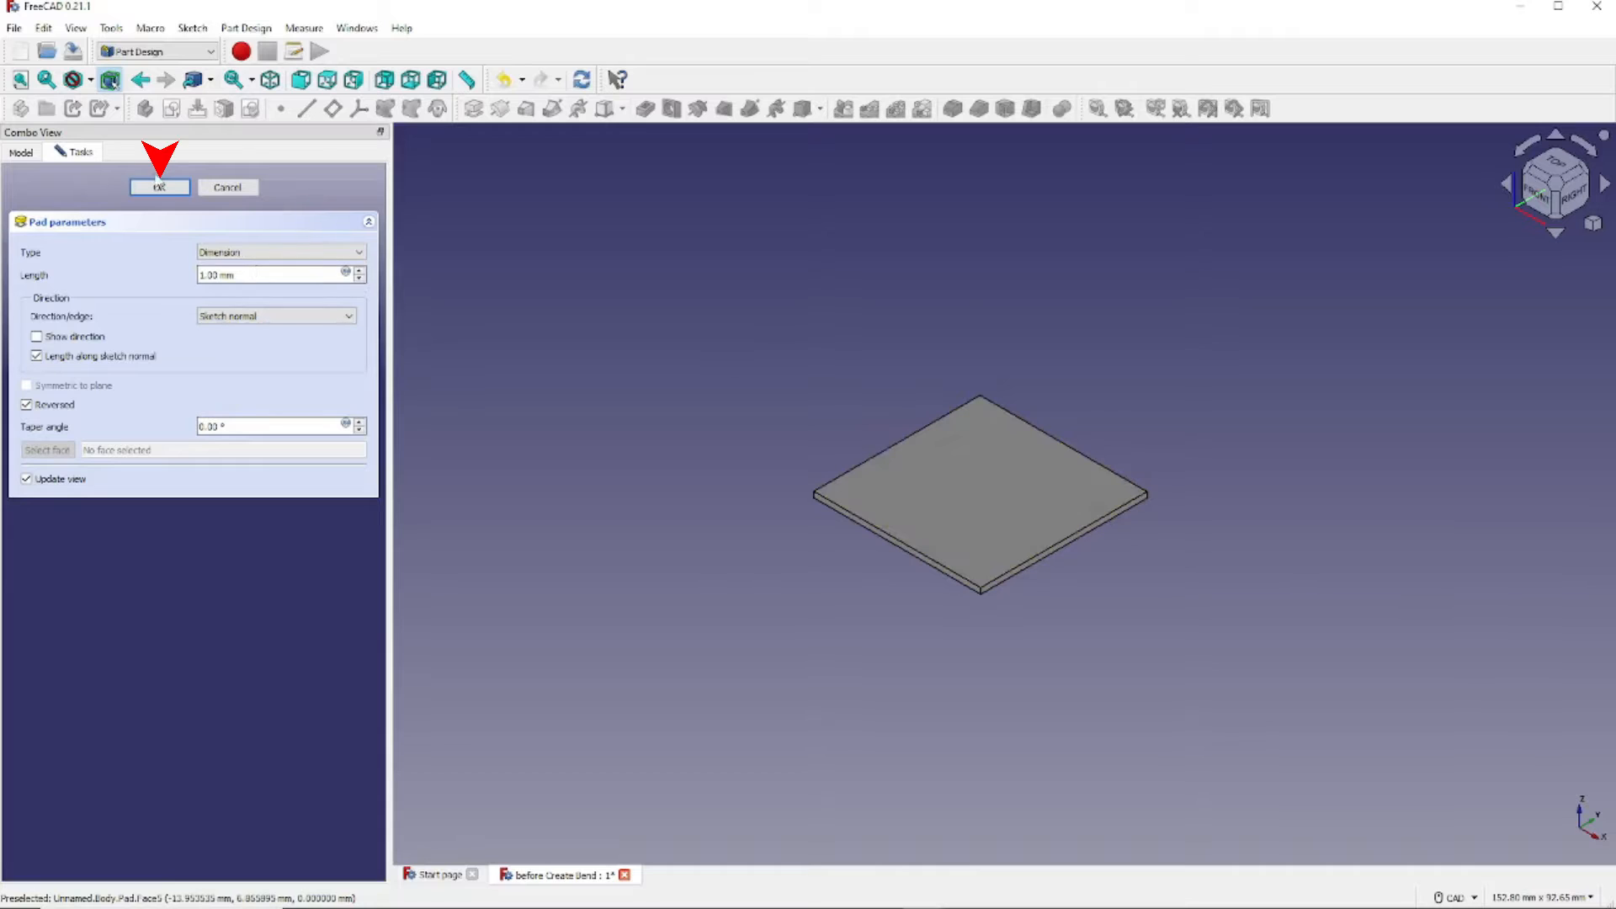
{"action": "left_click", "coordinate": [160, 188]}
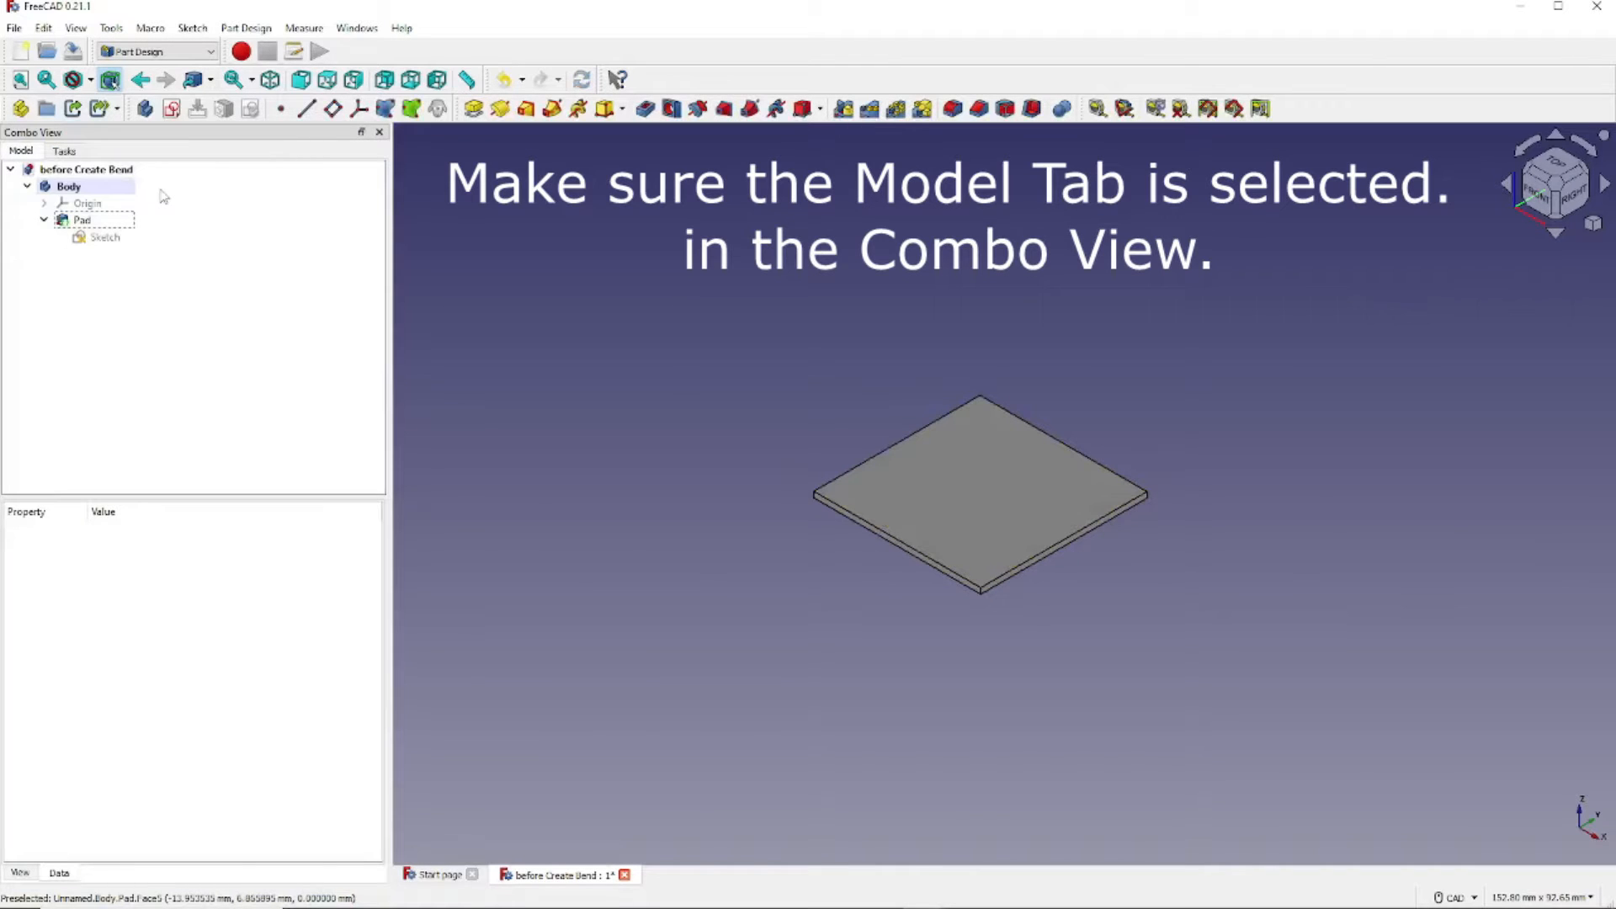
- Switch to the Sheet Metal workbench and select the plate's near long side face
{"action": "left_click", "coordinate": [212, 53]}
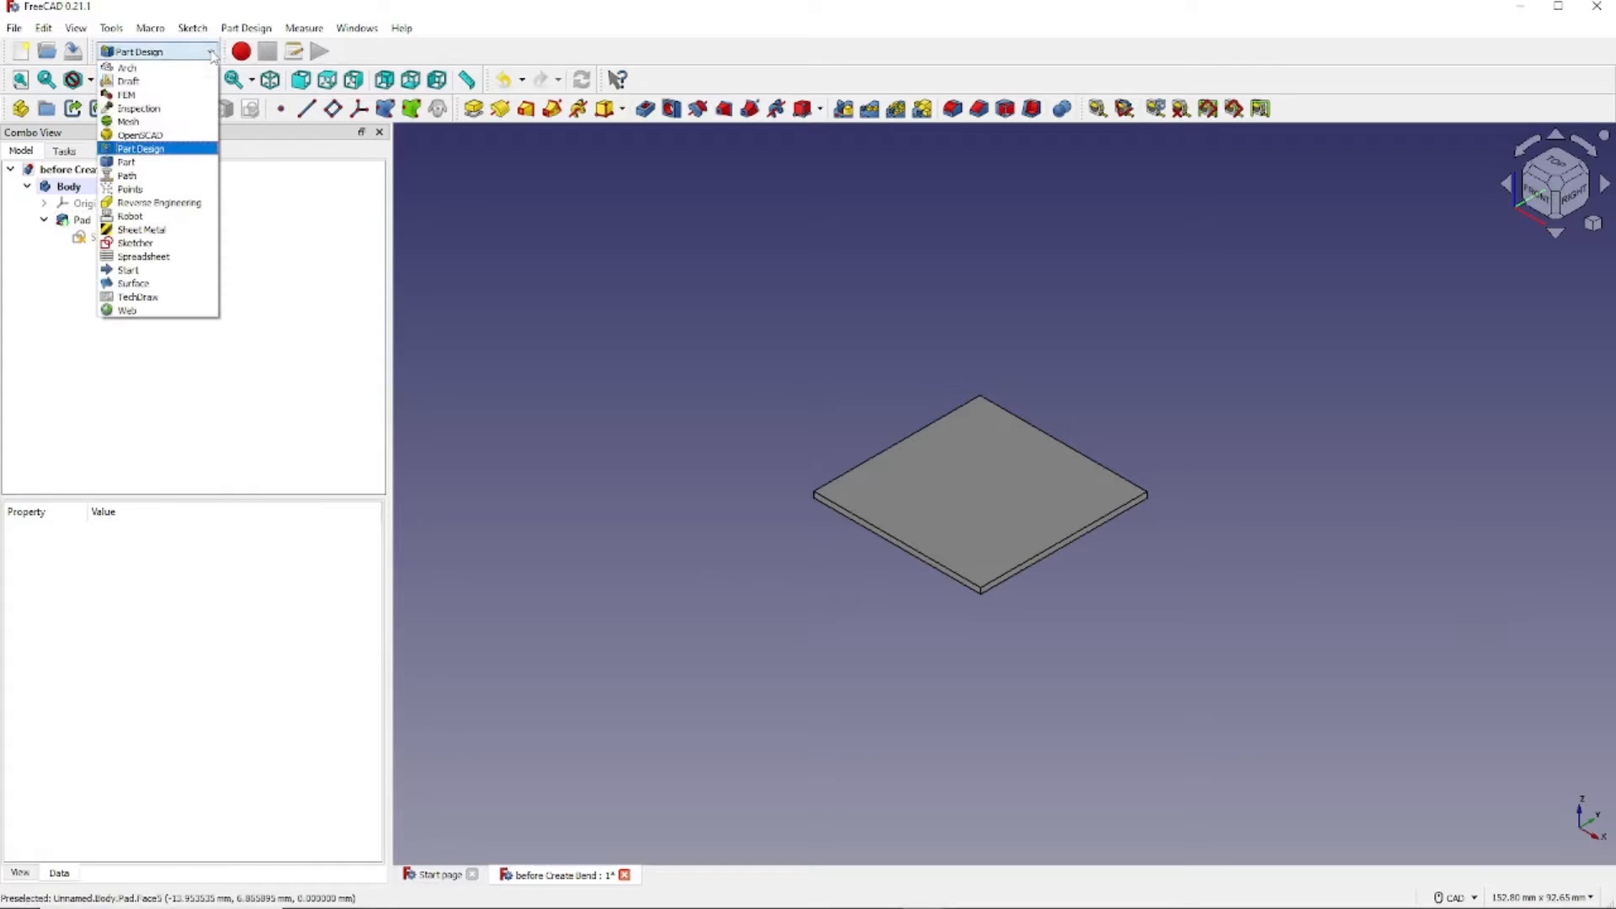
{"action": "left_click", "coordinate": [164, 231]}
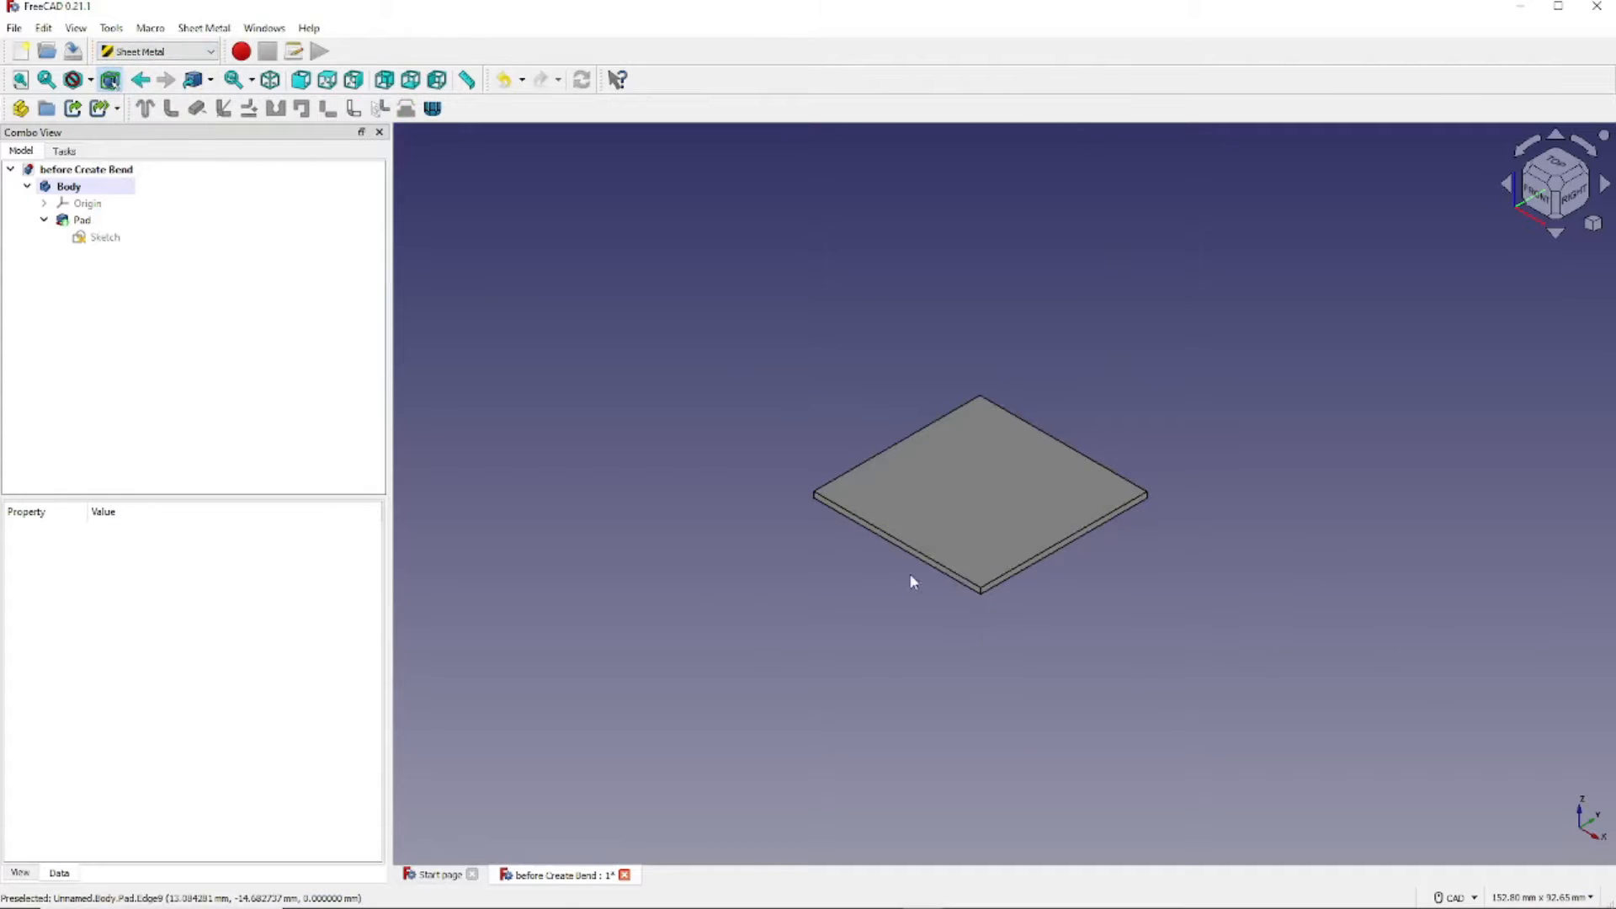
{"action": "scroll", "coordinate": [932, 574], "scroll_direction": "up", "scroll_amount": 3}
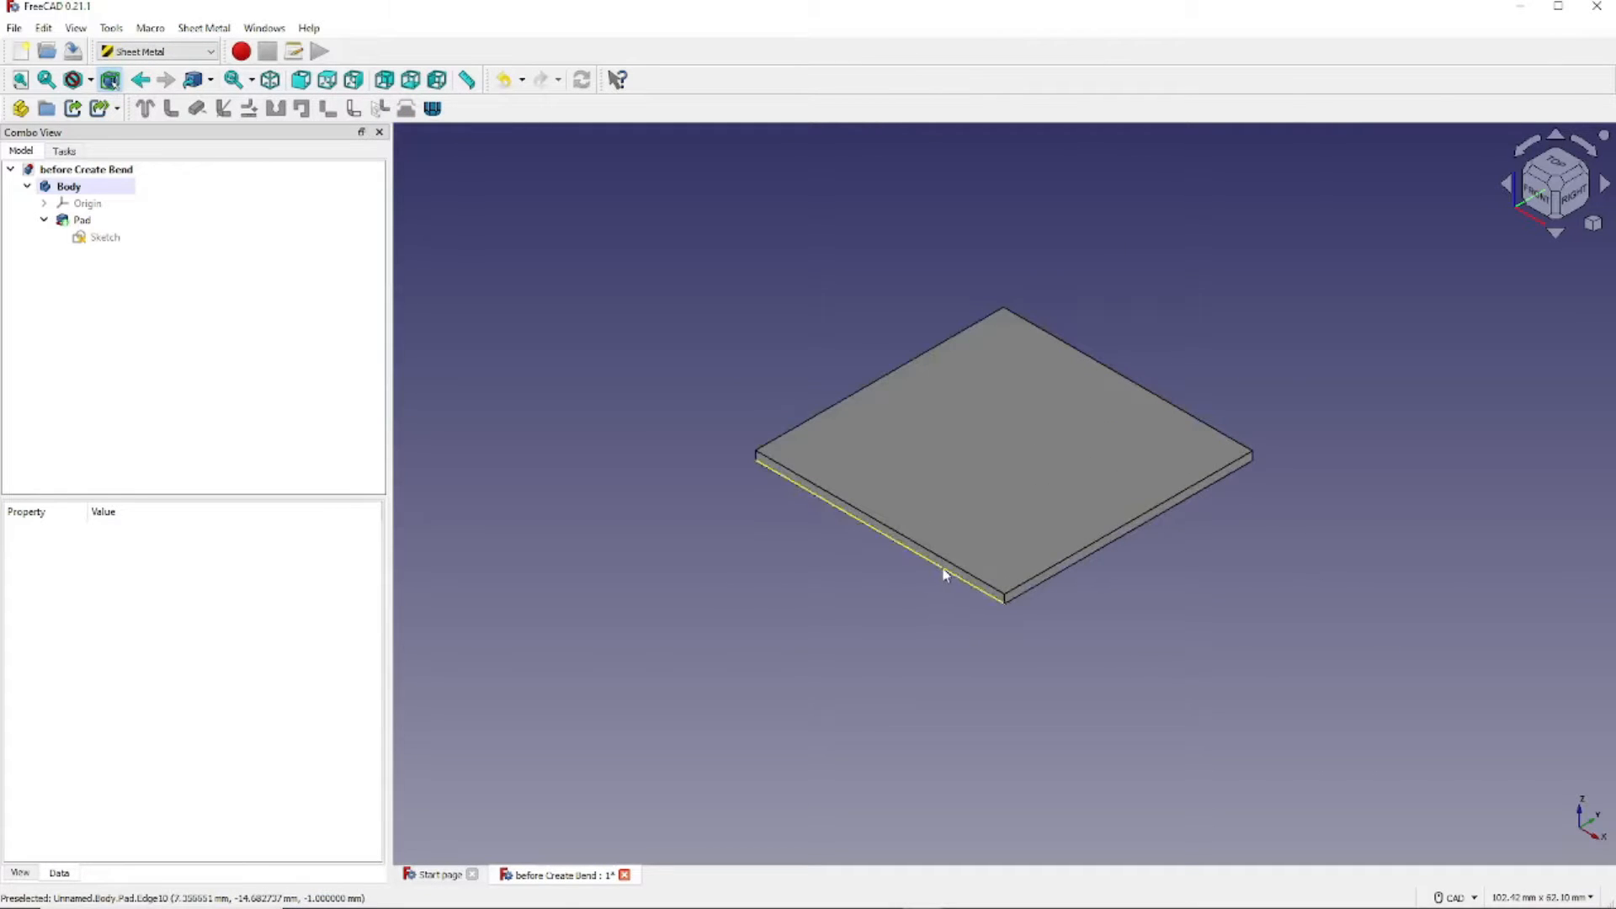
{"action": "scroll", "coordinate": [944, 575], "scroll_direction": "up", "scroll_amount": 1}
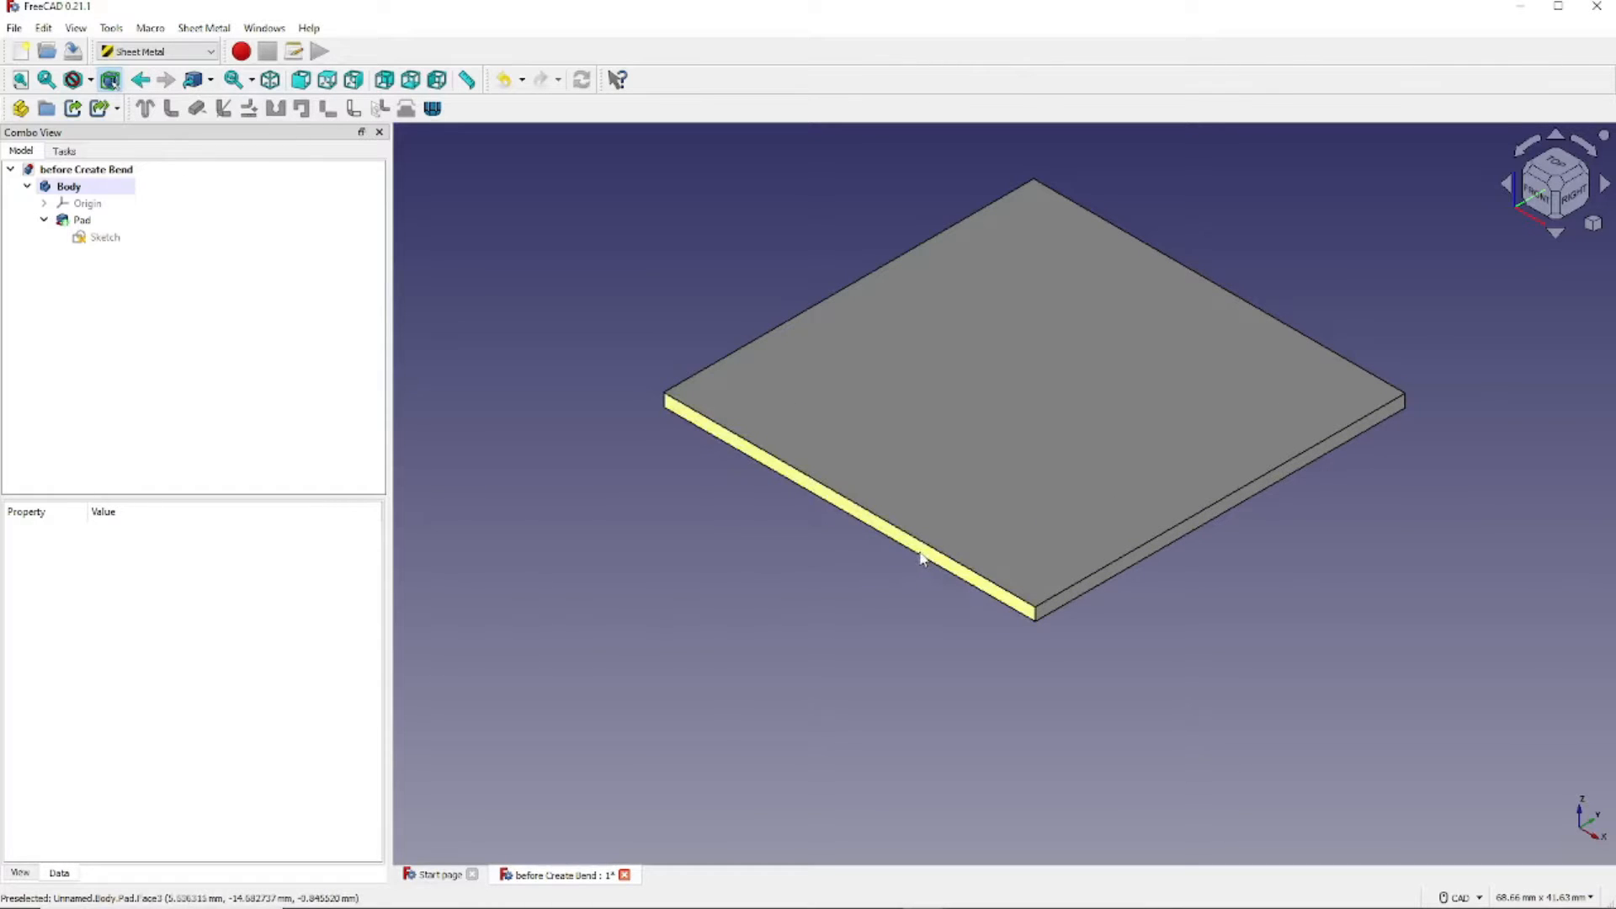
{"action": "left_click", "coordinate": [922, 557]}
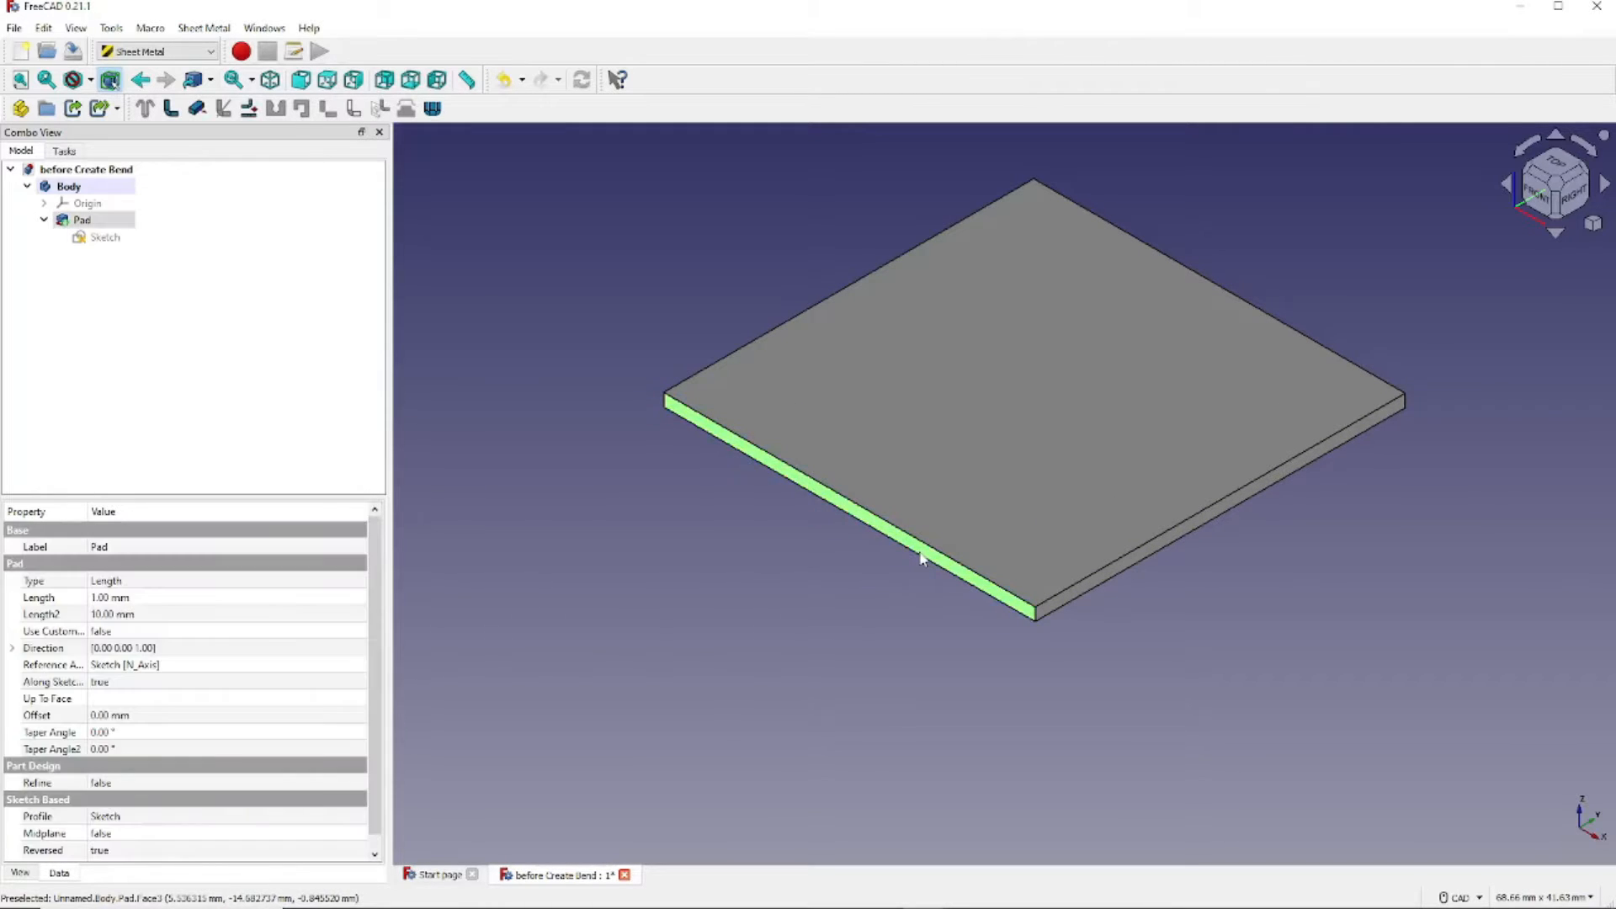
- Make a bent wall on the selected face and show the Bend feature's parameters
{"action": "left_click", "coordinate": [171, 109]}
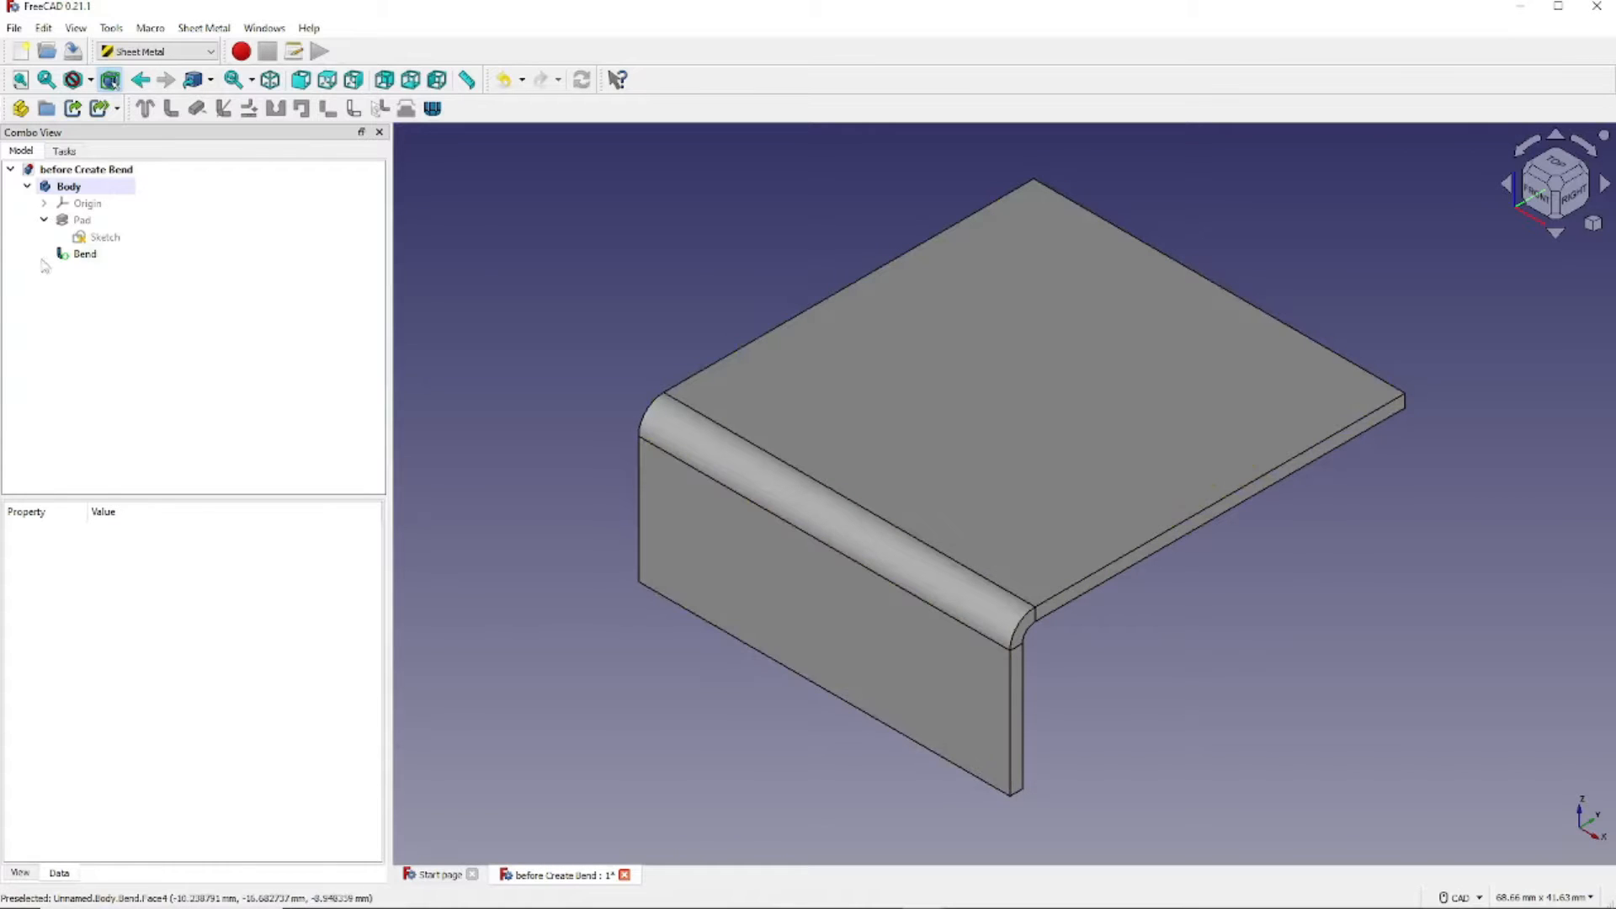
{"action": "left_click", "coordinate": [98, 257]}
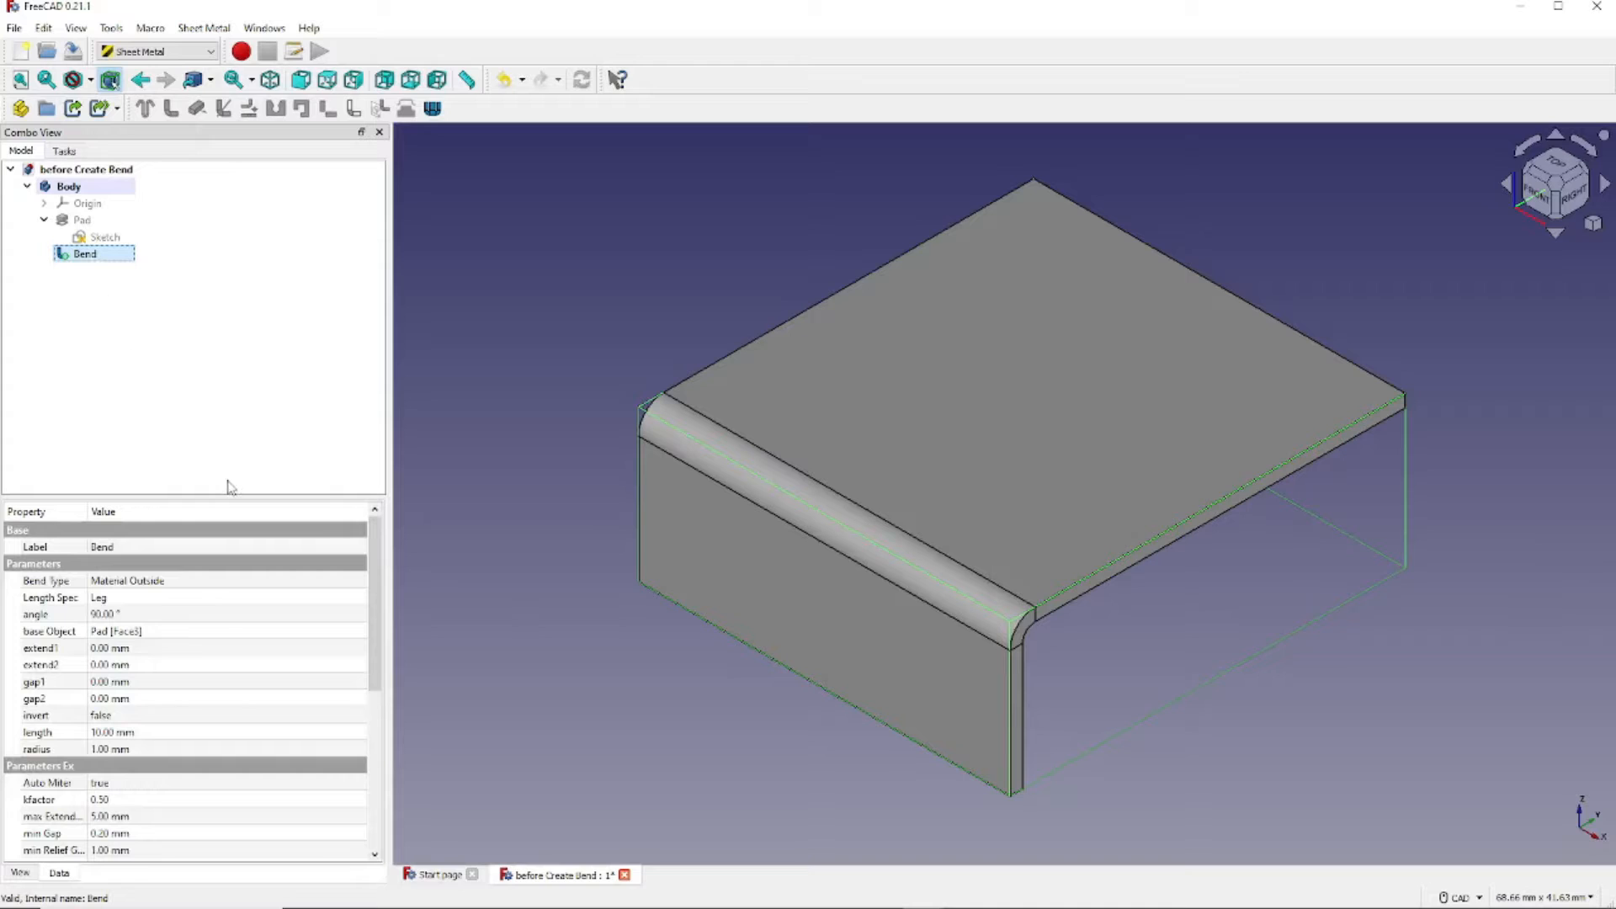
- Set the Bend wall length to 20 mm, inspect it, and return to isometric view
{"action": "left_click", "coordinate": [154, 737]}
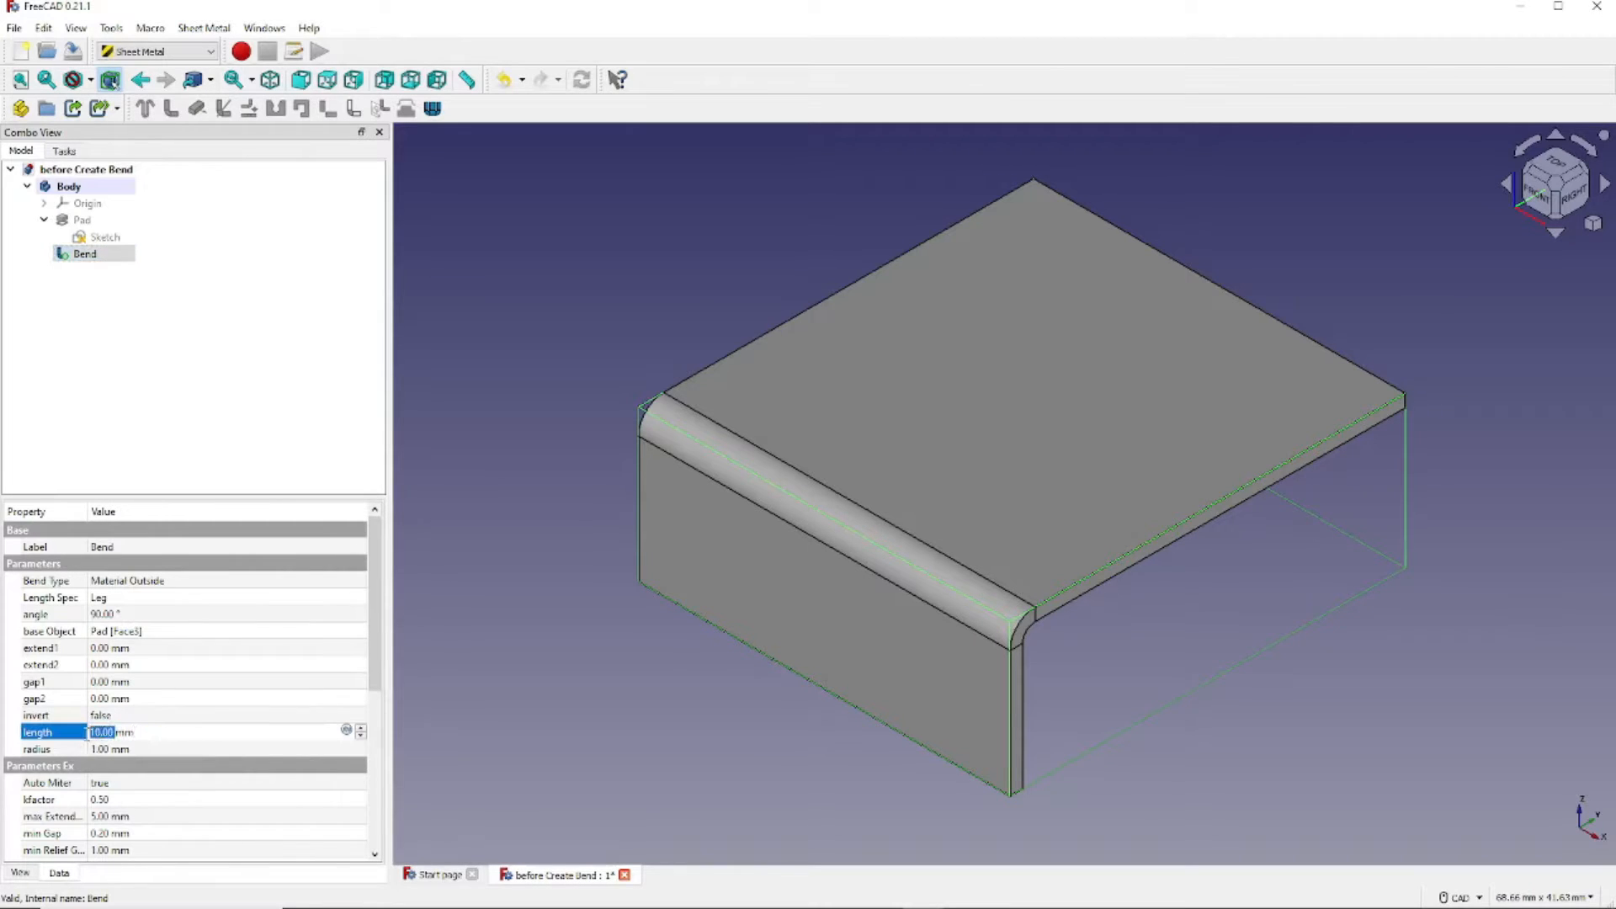
{"action": "type", "text": "20"}
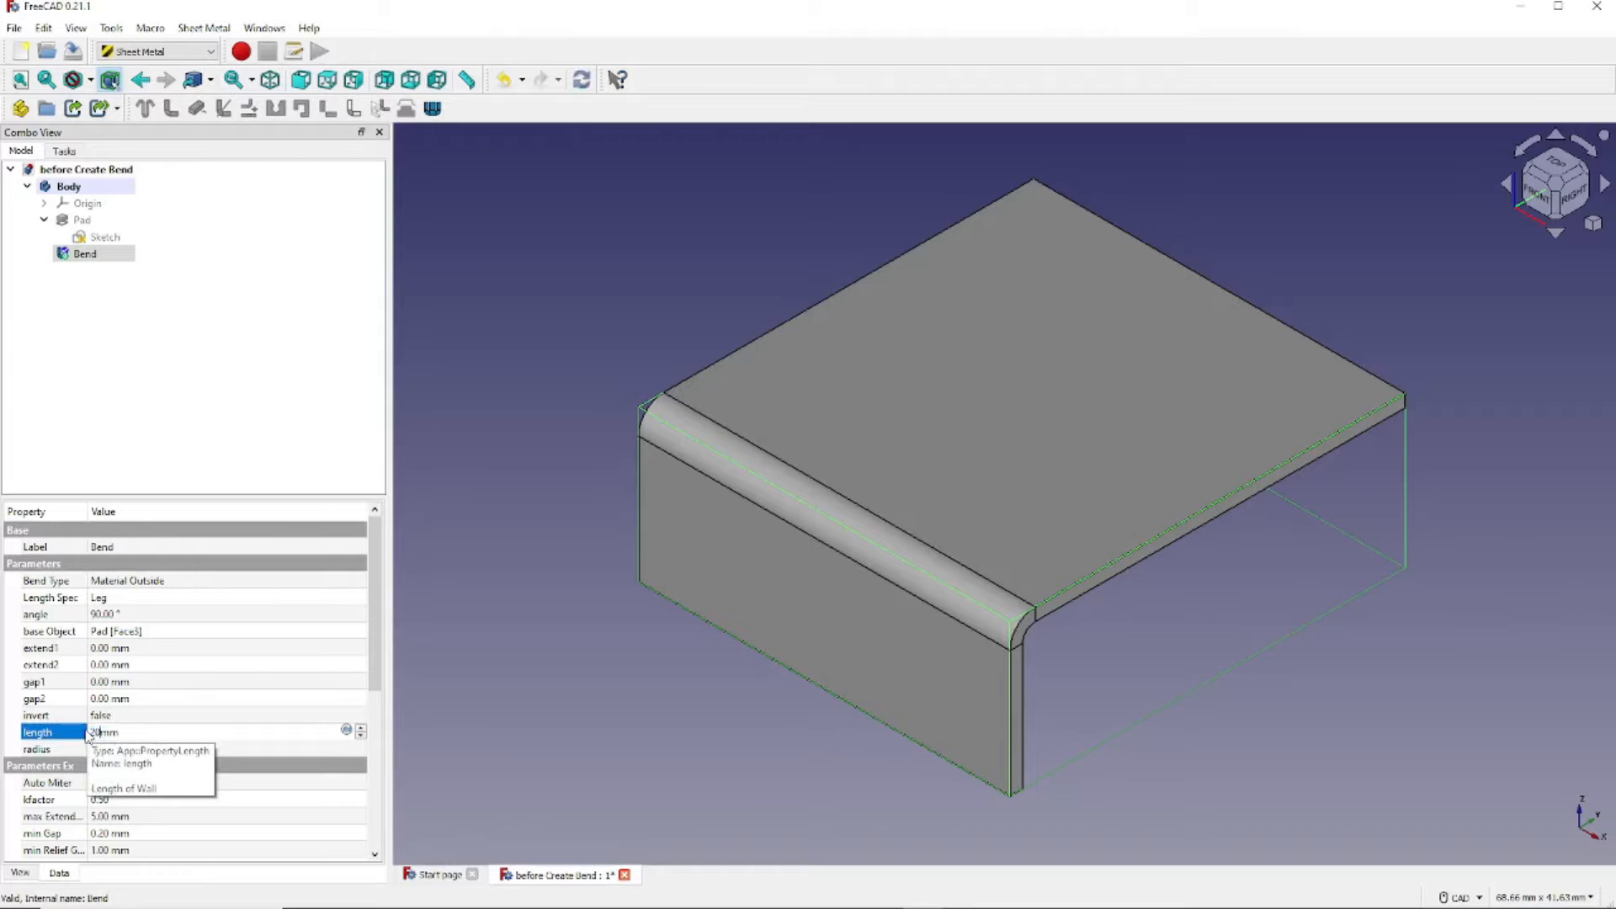
{"action": "key", "text": "Tab"}
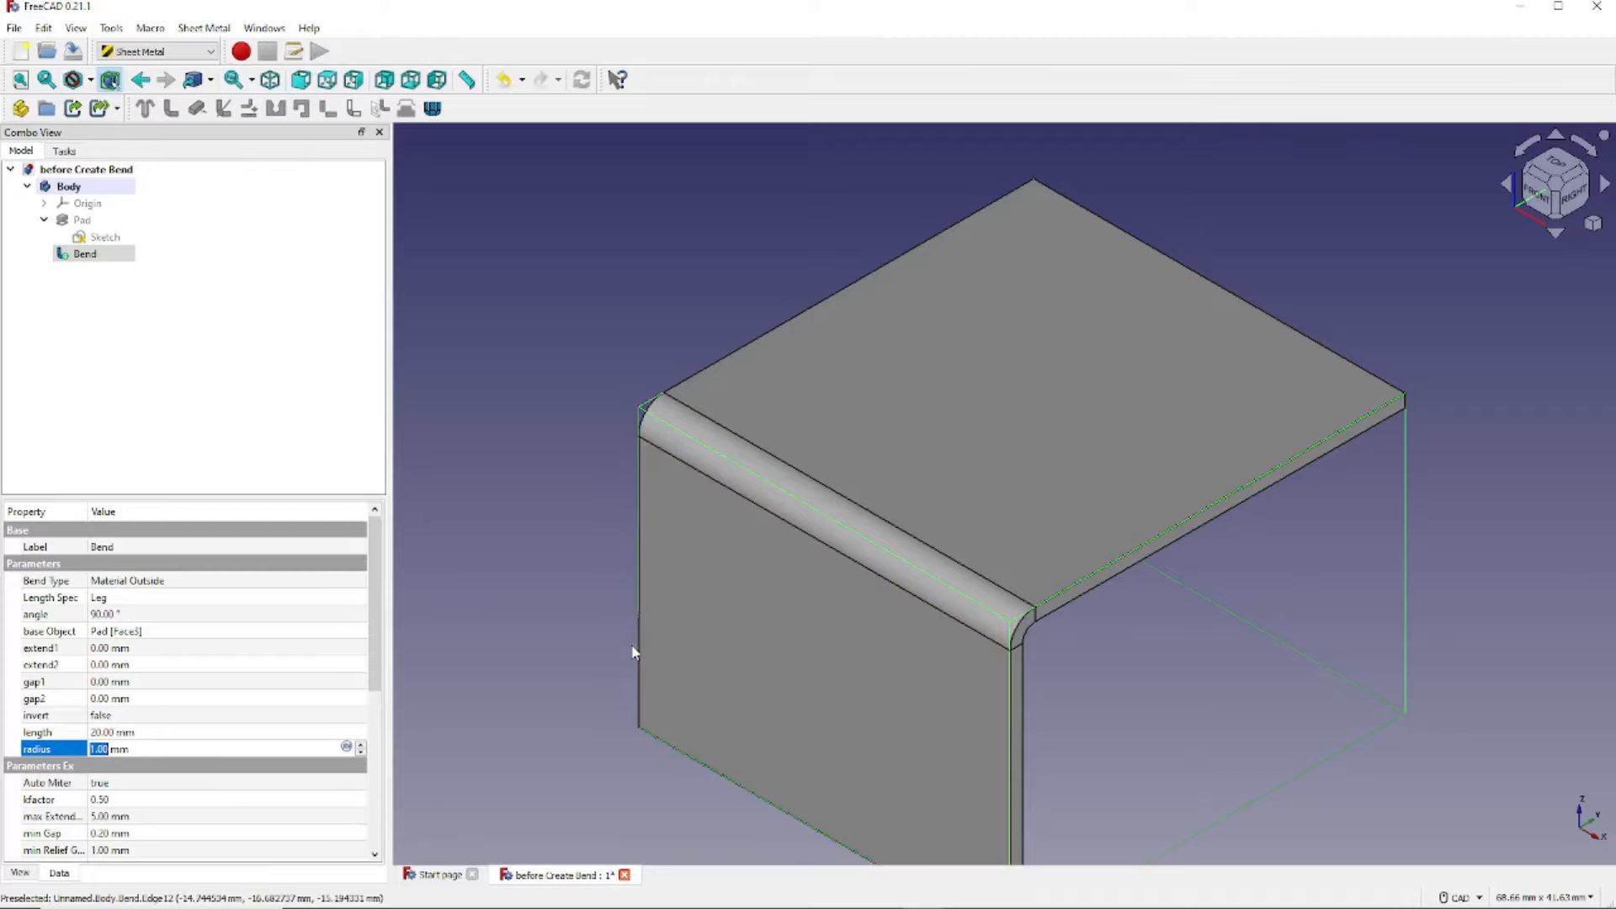
{"action": "scroll", "coordinate": [969, 580], "scroll_direction": "down", "scroll_amount": 3}
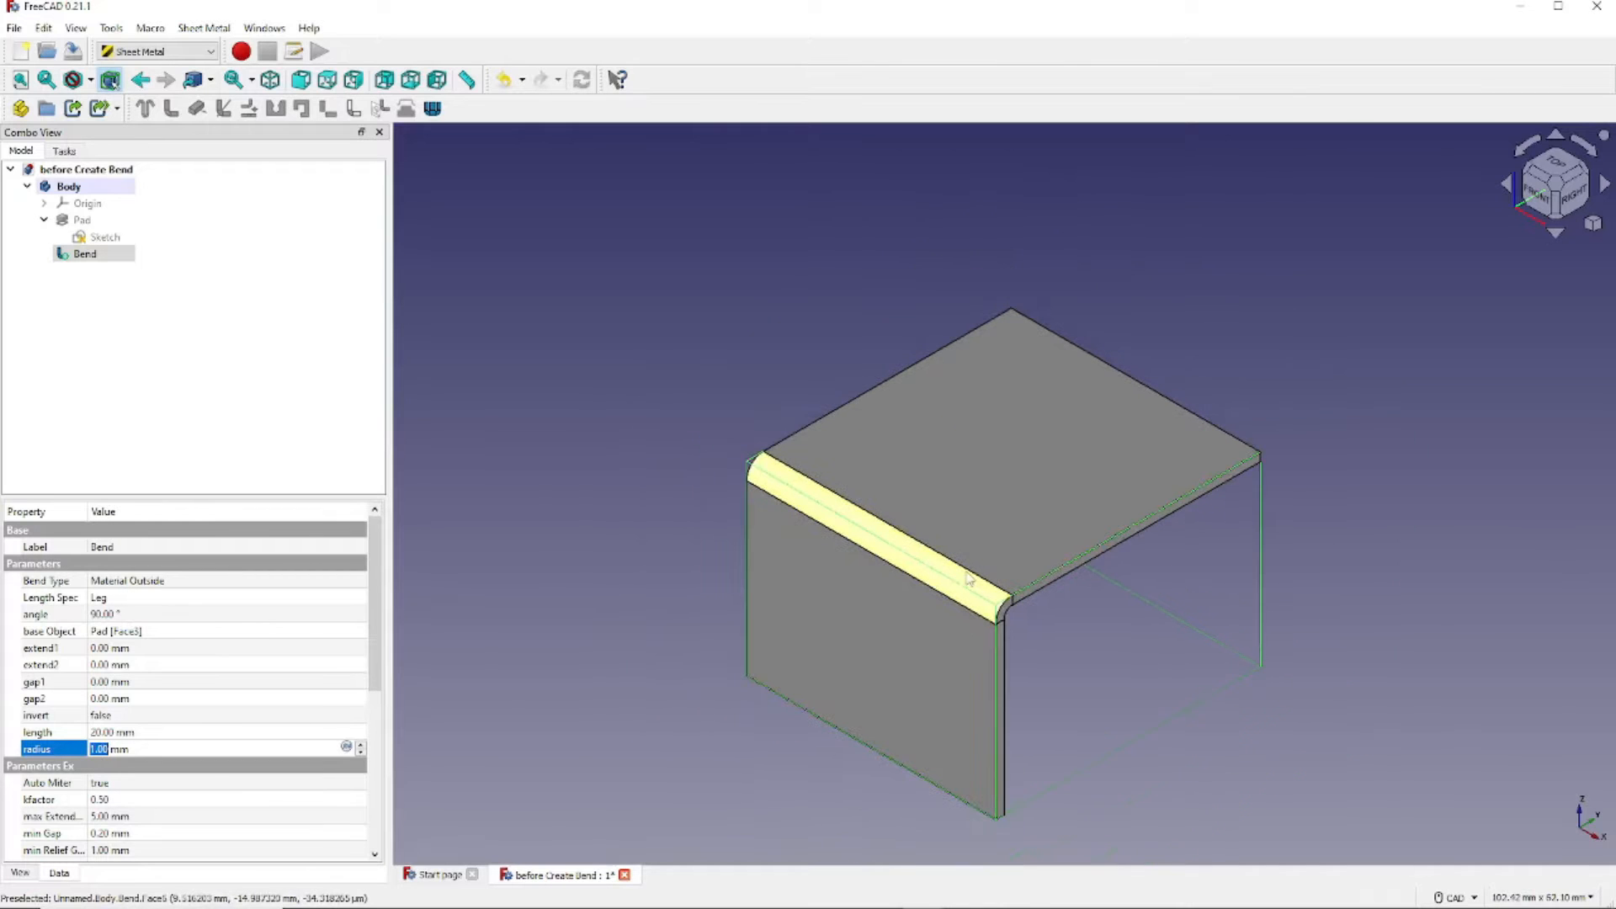
{"action": "middle_click_drag", "start_coordinate": [968, 579], "coordinate": [1196, 517]}
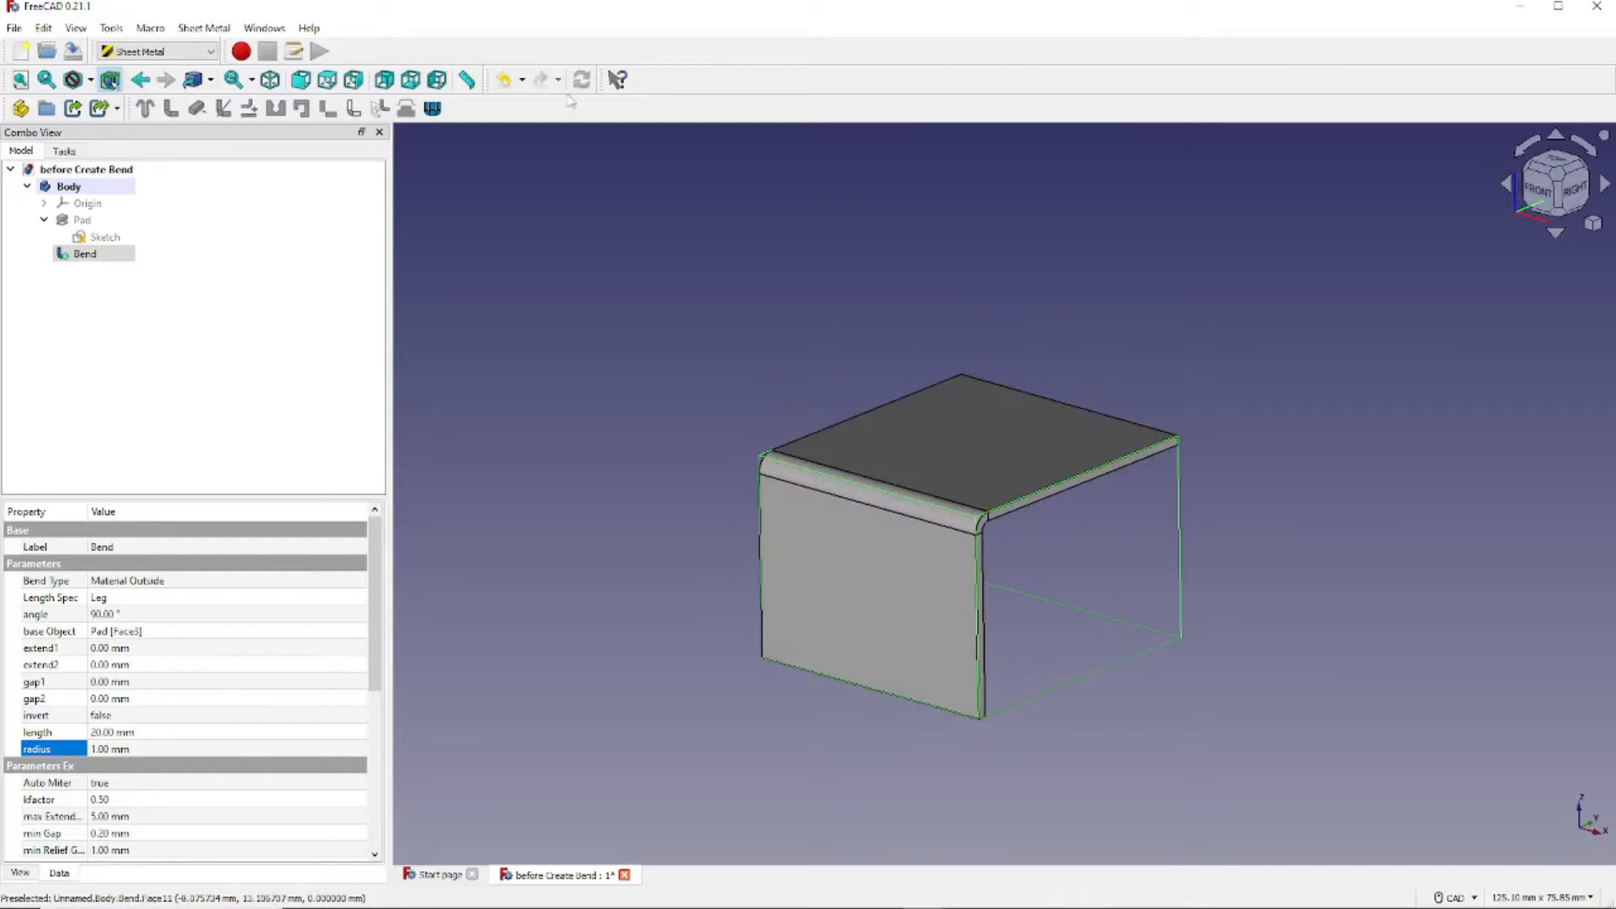
{"action": "left_click", "coordinate": [270, 80]}
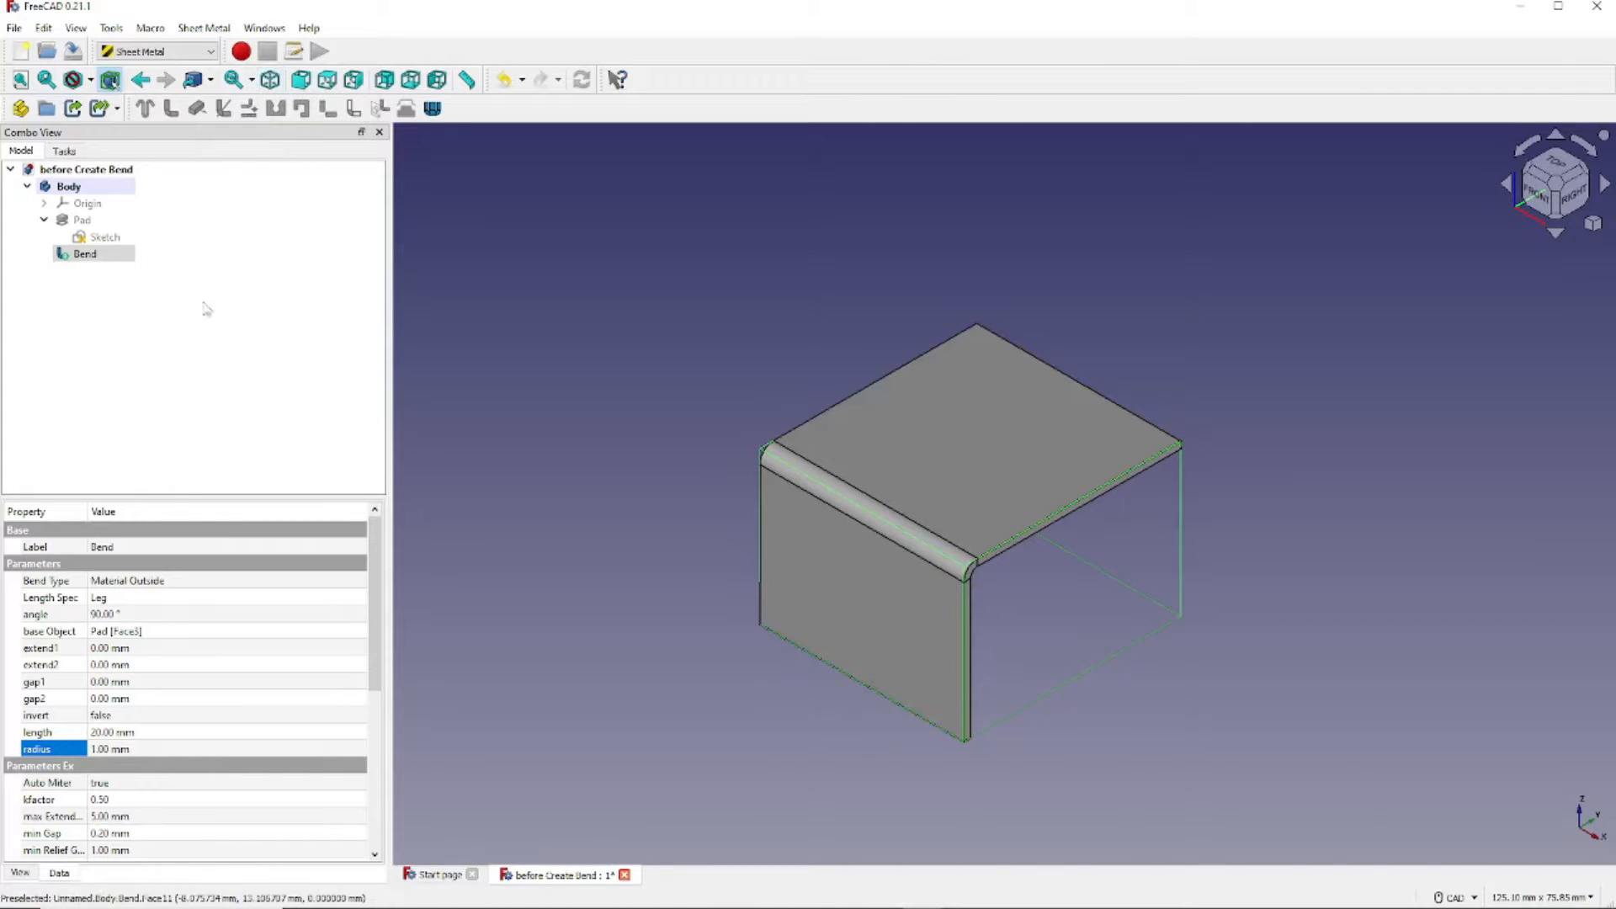
- Set the Bend wall length back to 10 mm
{"action": "left_click", "coordinate": [159, 734]}
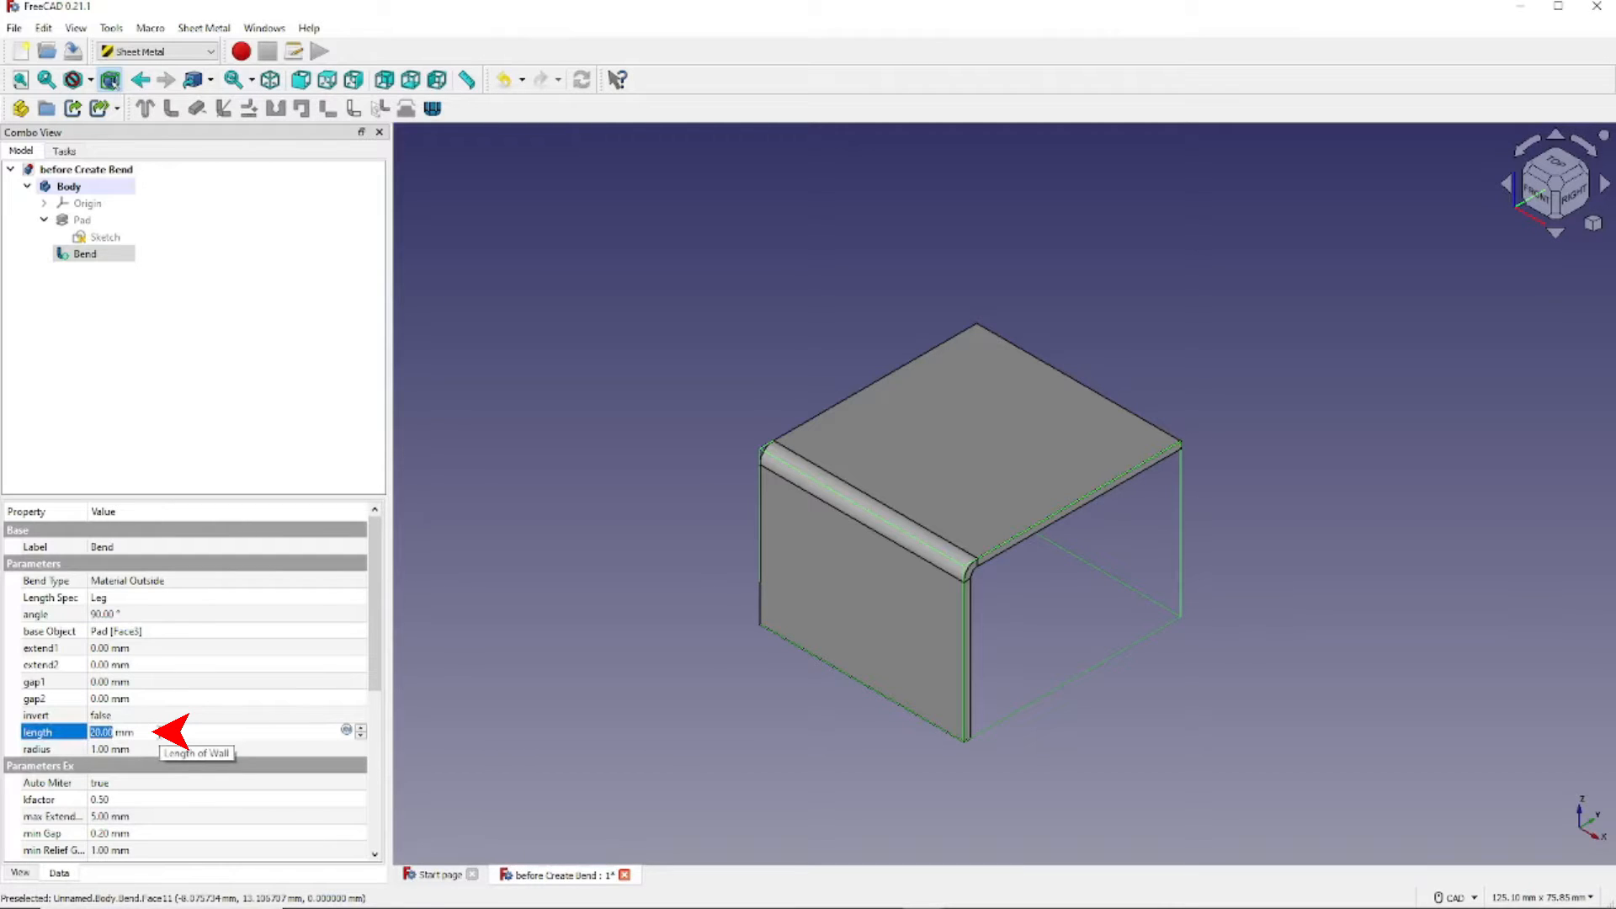
{"action": "type", "text": "10"}
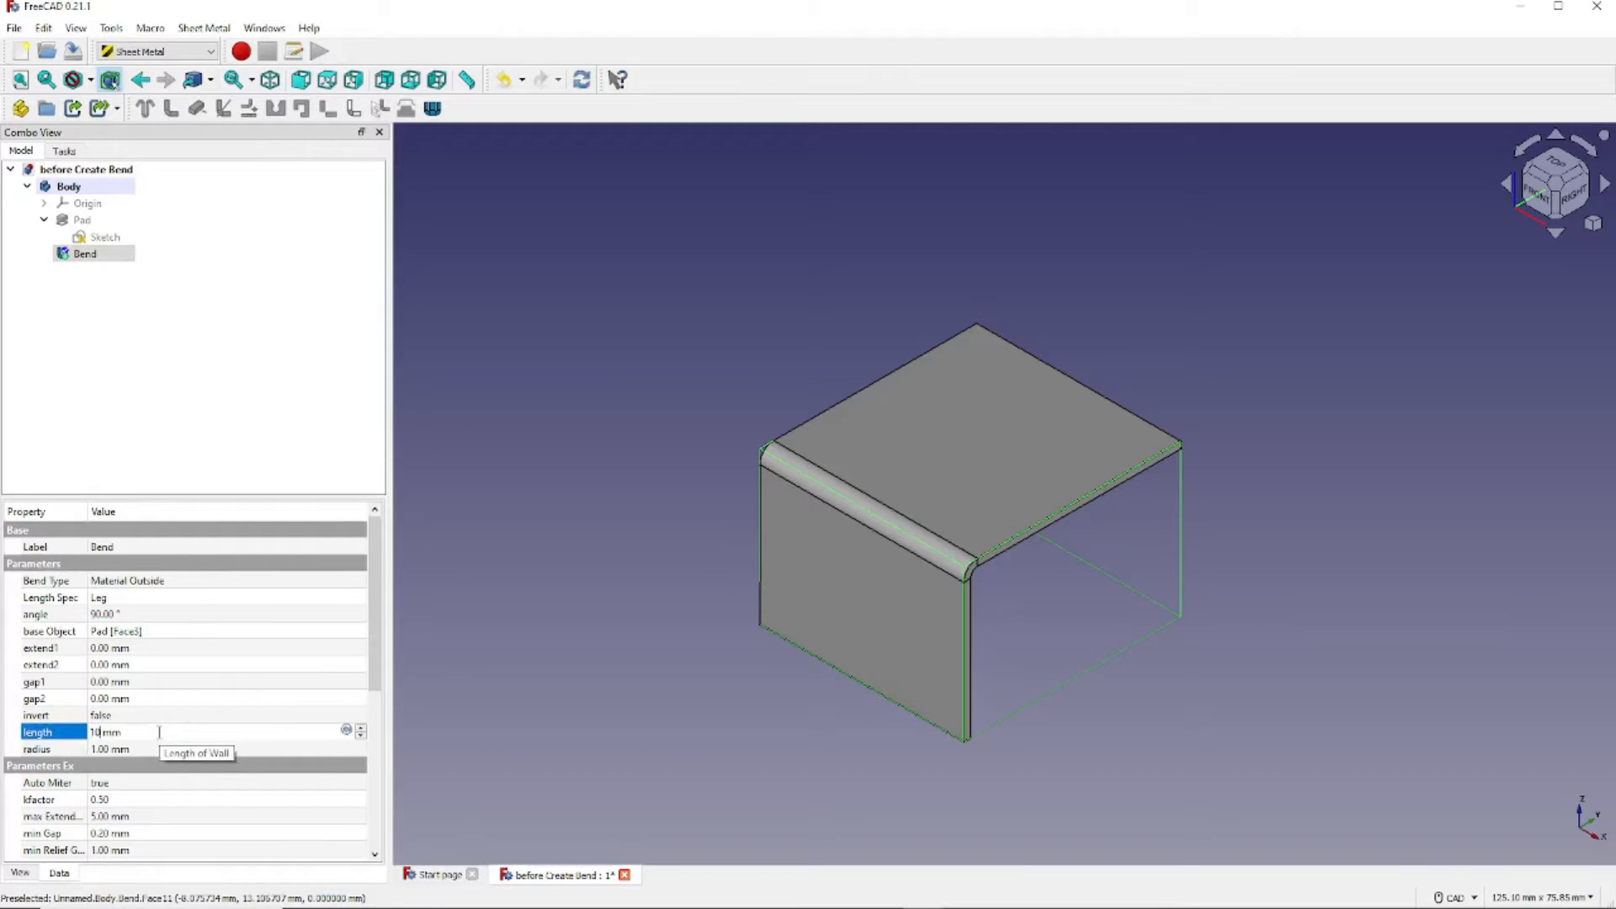
{"action": "key", "text": "Return"}
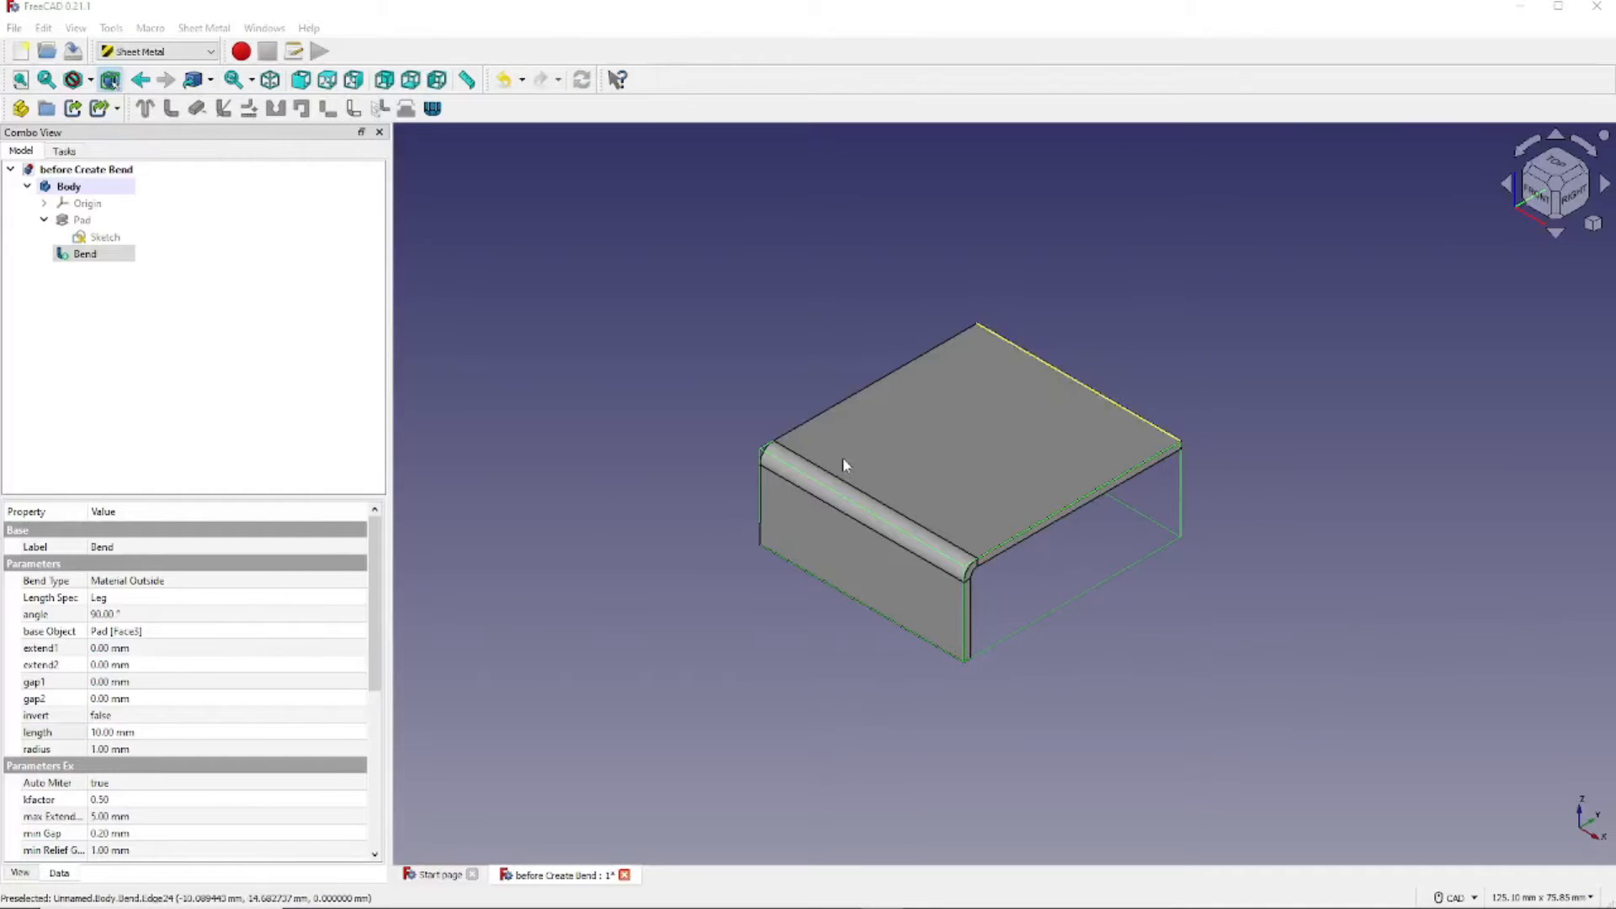
- Set the Bend's invert property to true so the flange stands upward
{"action": "left_click", "coordinate": [71, 257]}
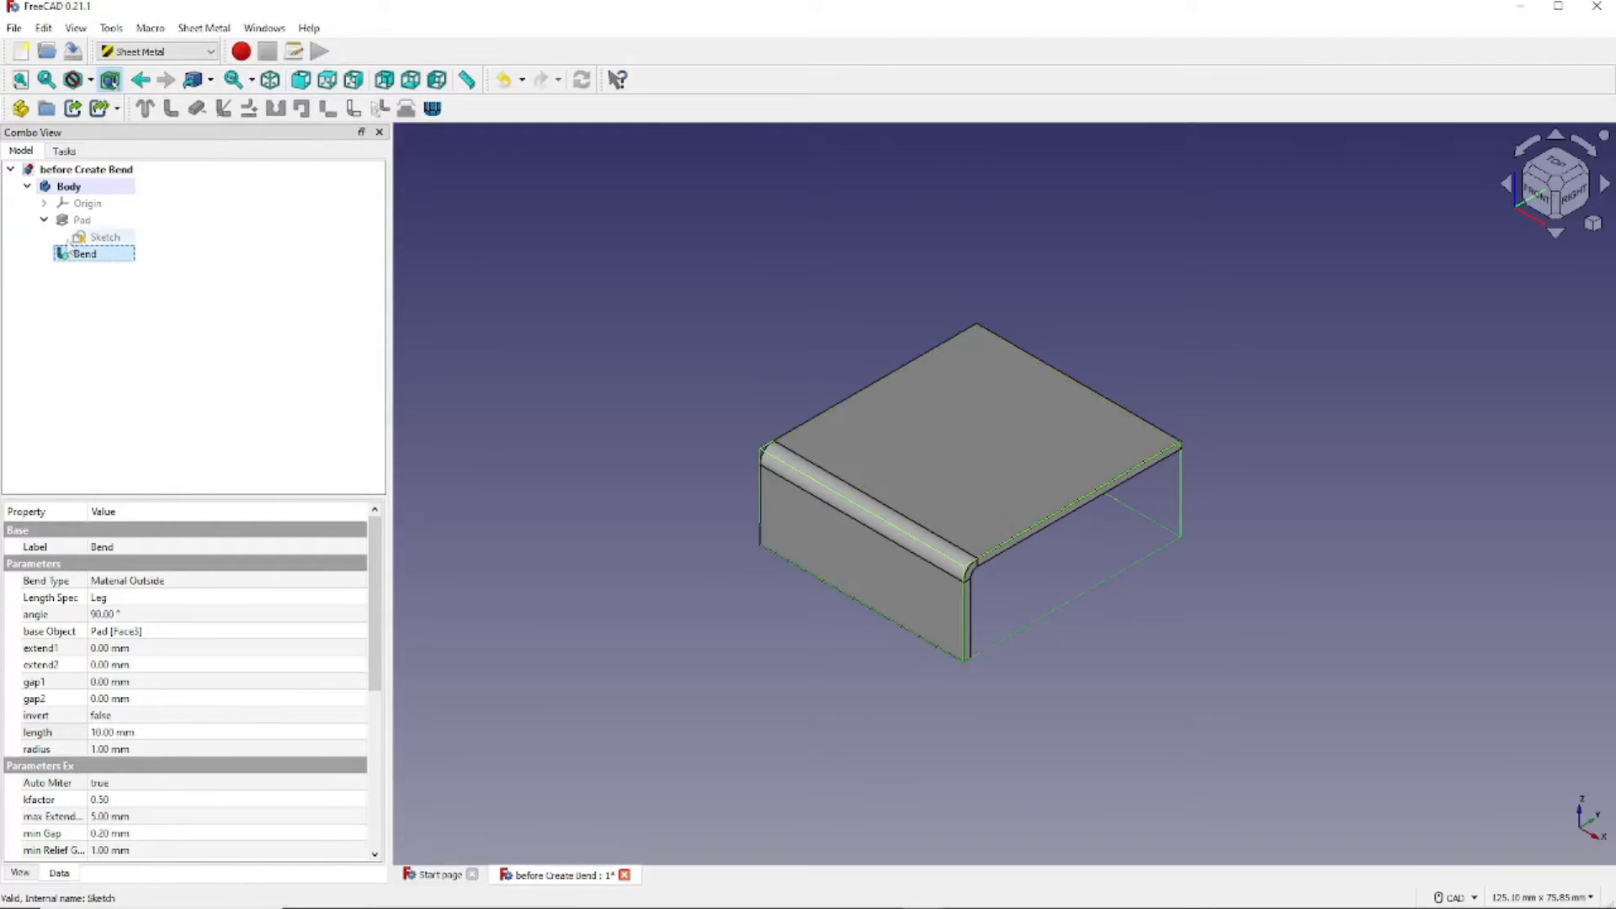
{"action": "left_click", "coordinate": [138, 717]}
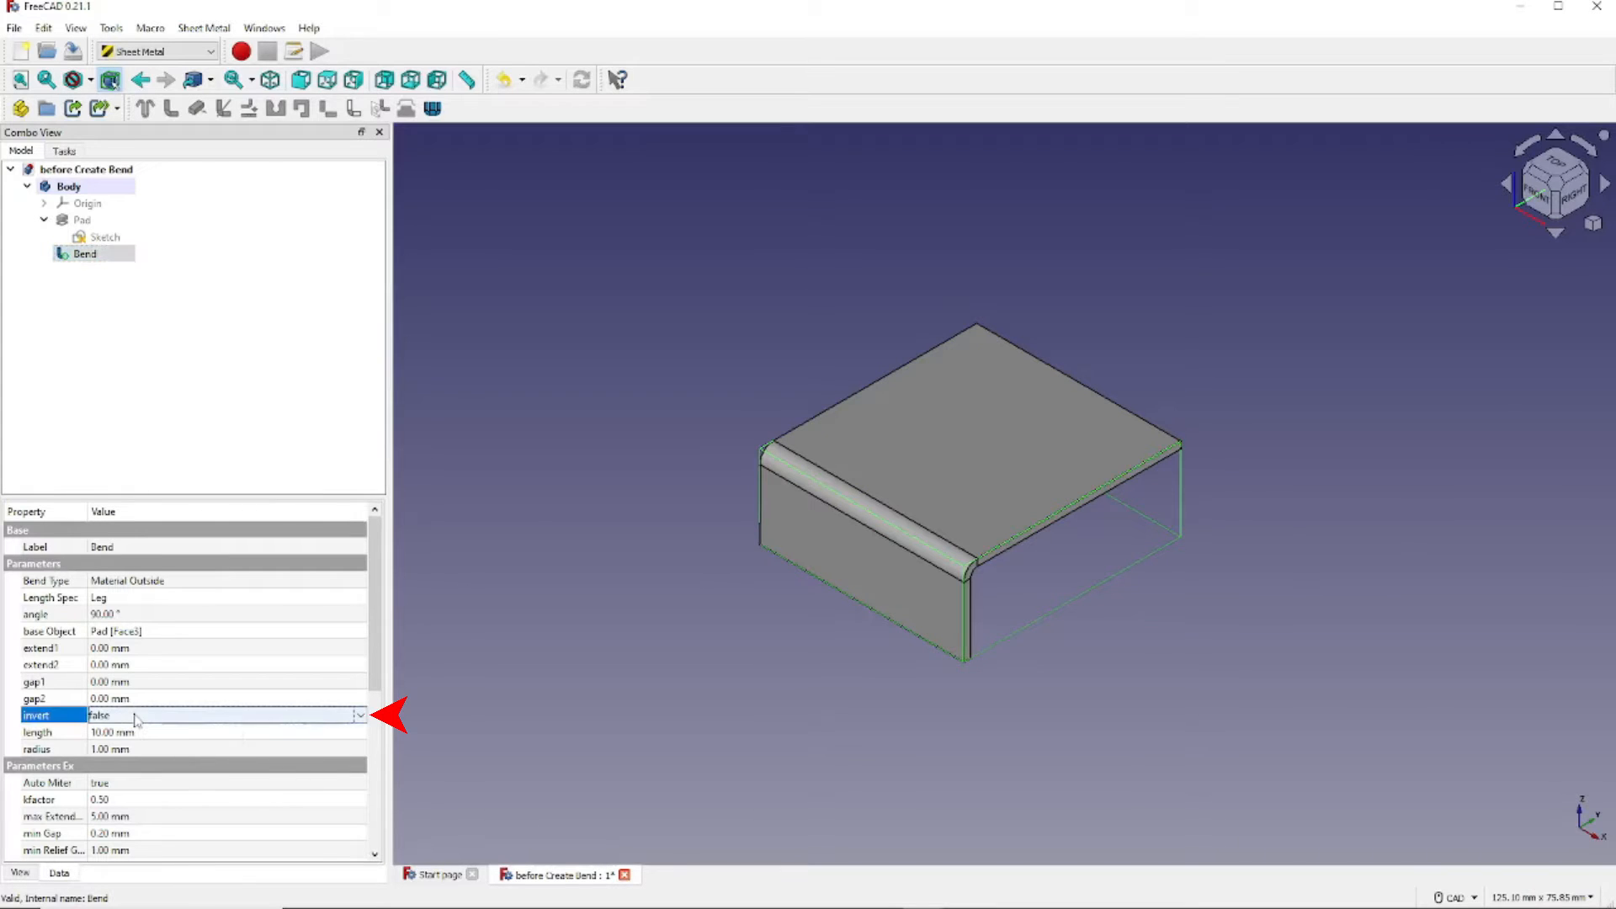
{"action": "left_click", "coordinate": [362, 716]}
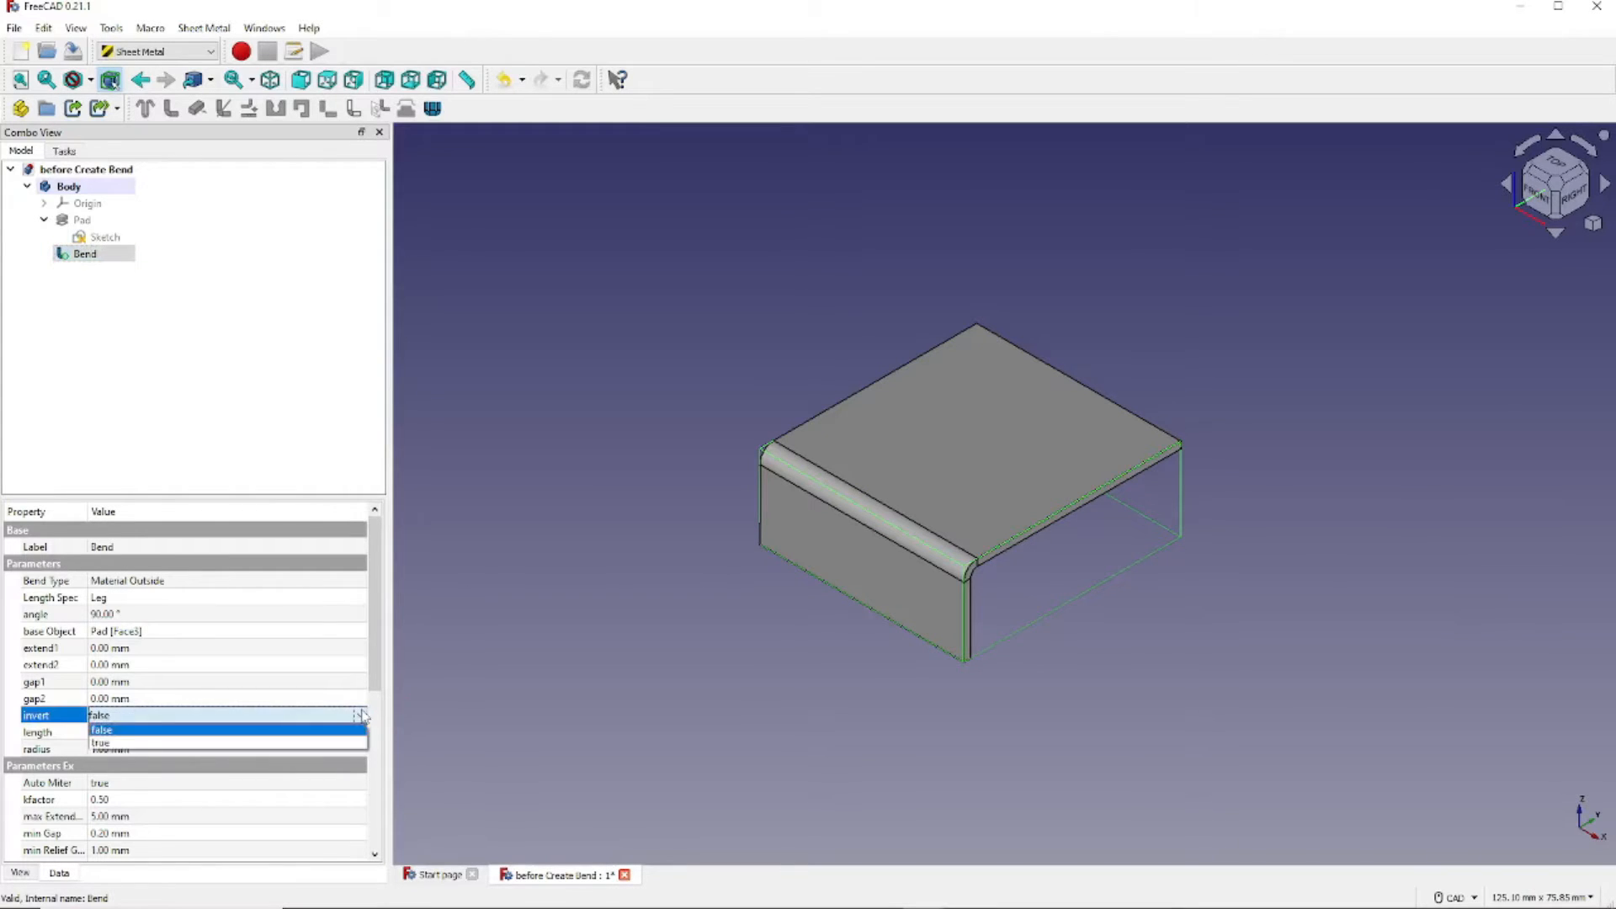
{"action": "left_click", "coordinate": [295, 746]}
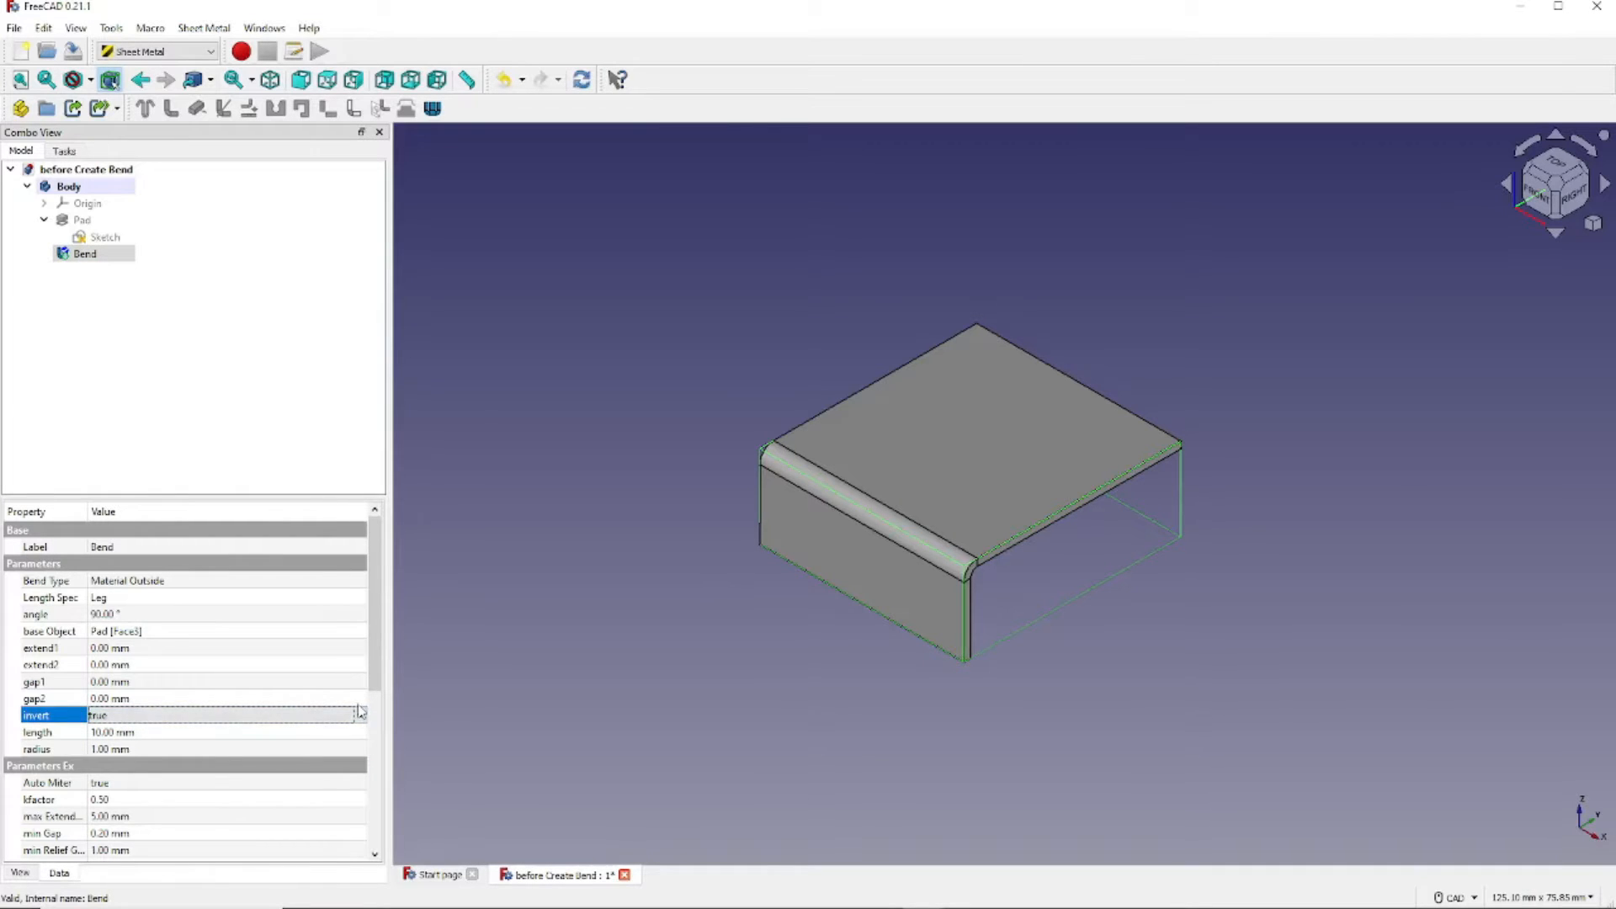
{"action": "key", "text": "Tab"}
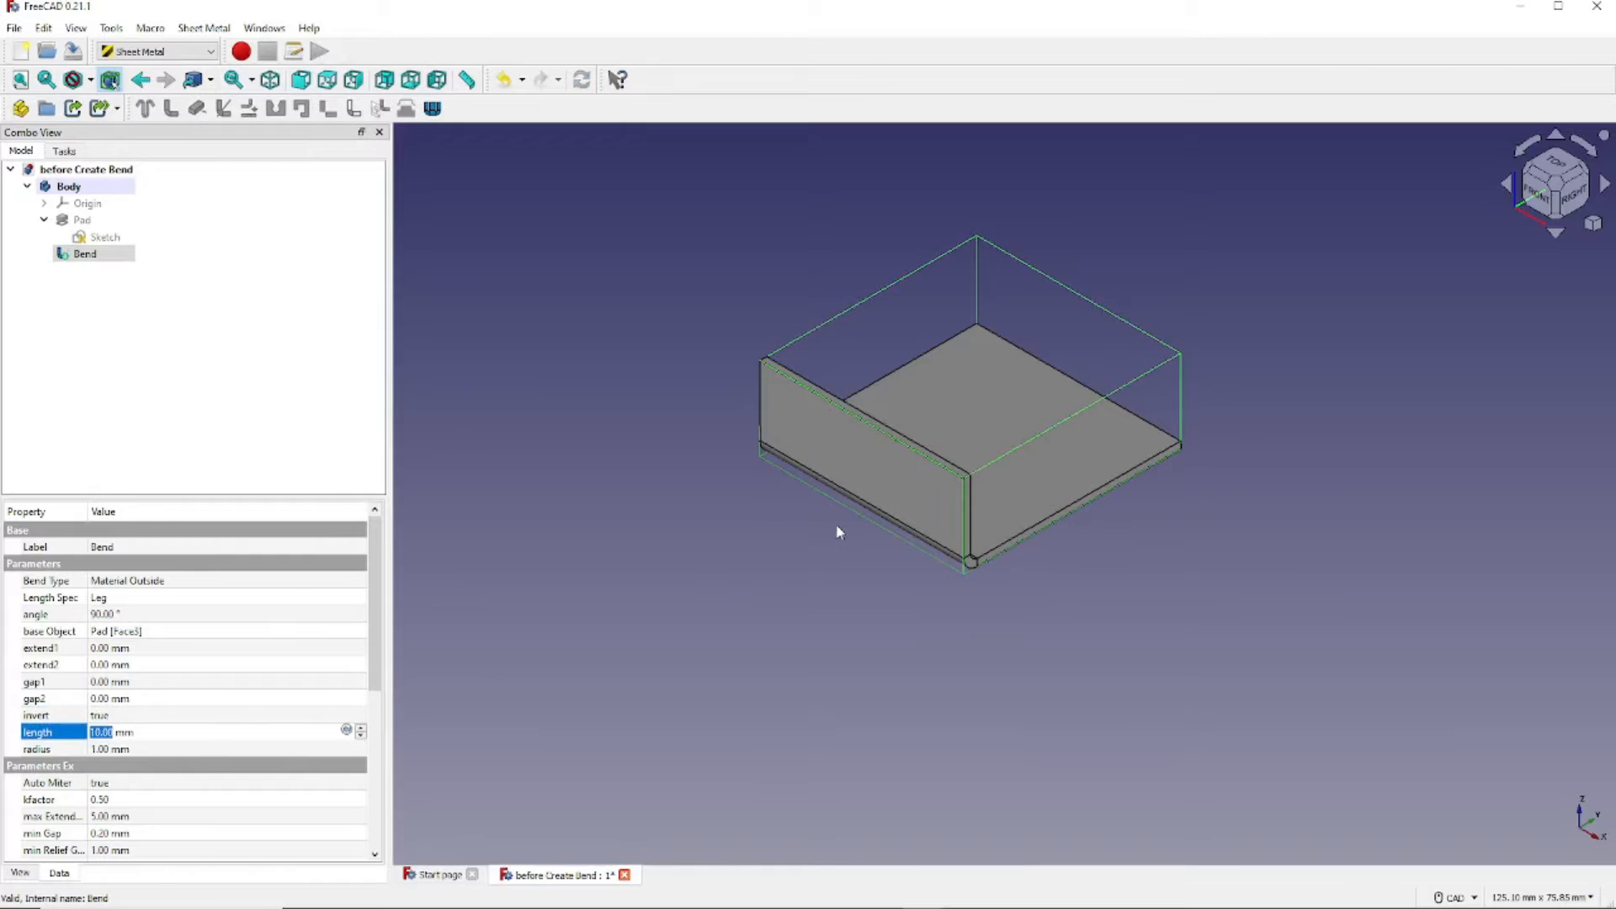
{"action": "left_click", "coordinate": [767, 567]}
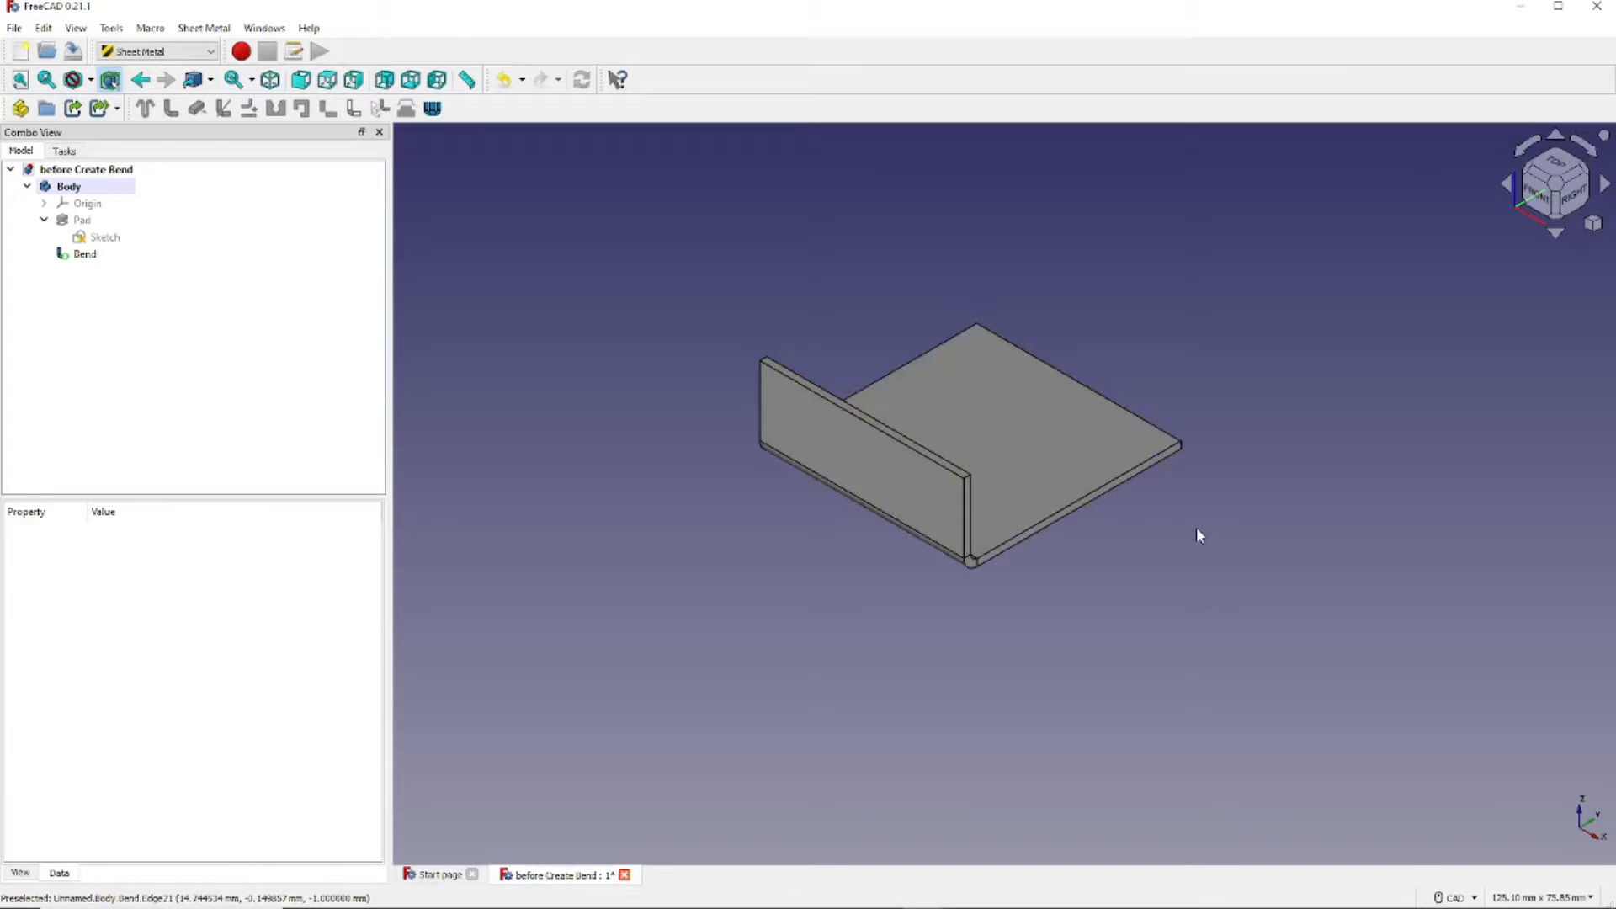
{"action": "mouse_move", "coordinate": [1195, 527]}
{"action": "middle_mouse_down"}
{"action": "mouse_move", "coordinate": [1190, 541]}
{"action": "mouse_move", "coordinate": [1047, 523]}
{"action": "mouse_move", "coordinate": [907, 572]}
{"action": "mouse_move", "coordinate": [1032, 566]}
{"action": "mouse_move", "coordinate": [1205, 506]}
{"action": "middle_mouse_up"}
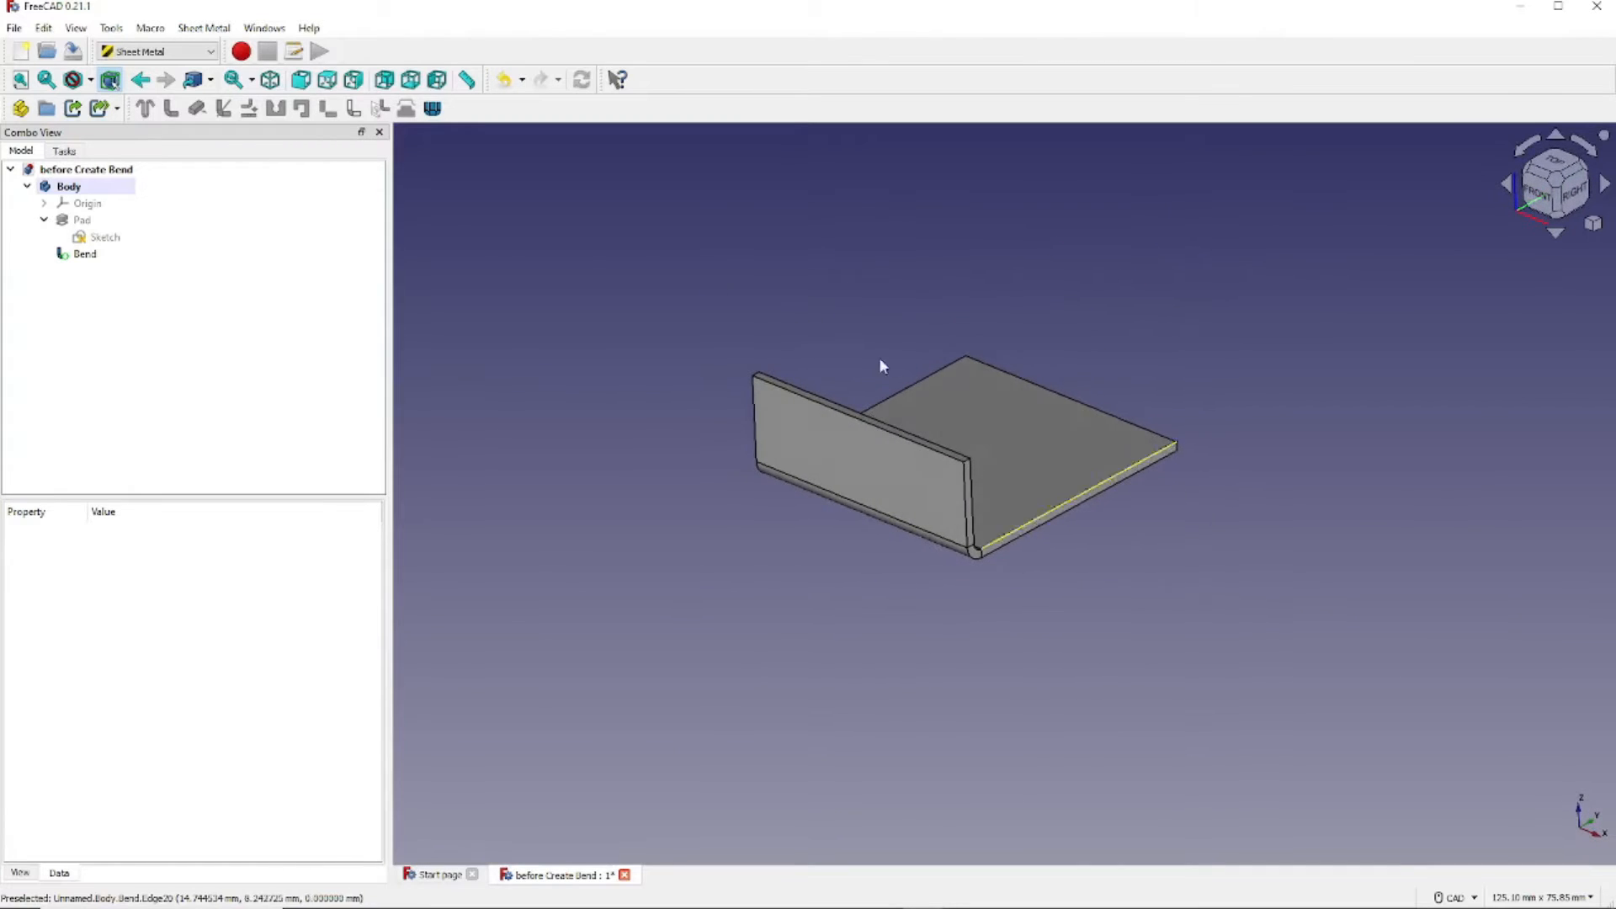
- Return to isometric view and set the Bend's invert property back to false
{"action": "left_click", "coordinate": [269, 79]}
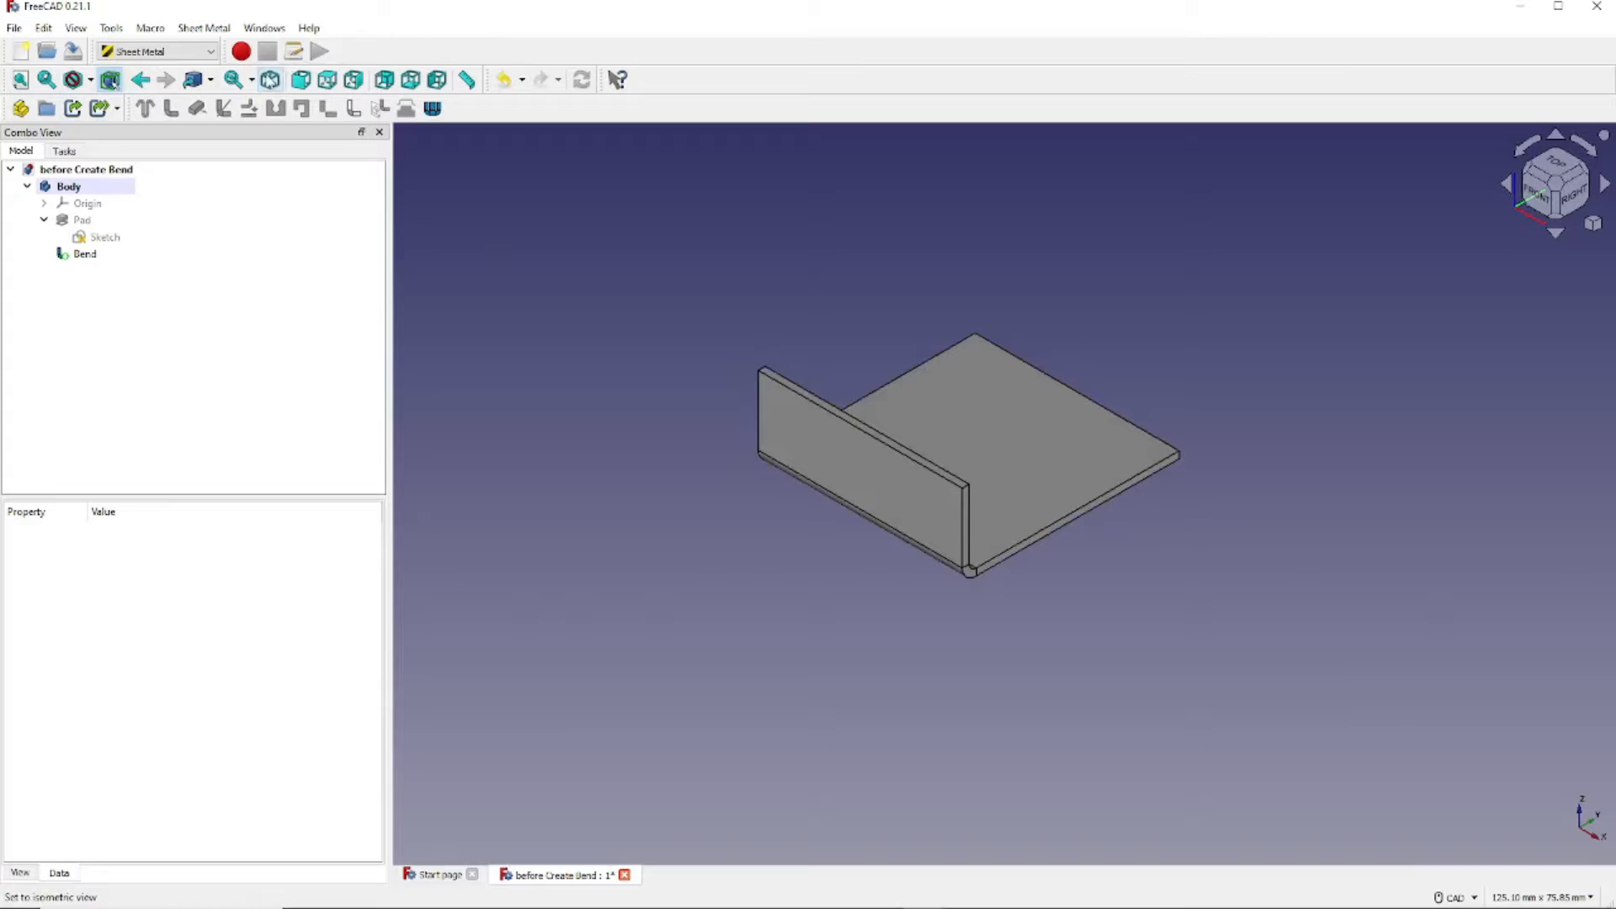
{"action": "left_click", "coordinate": [87, 255]}
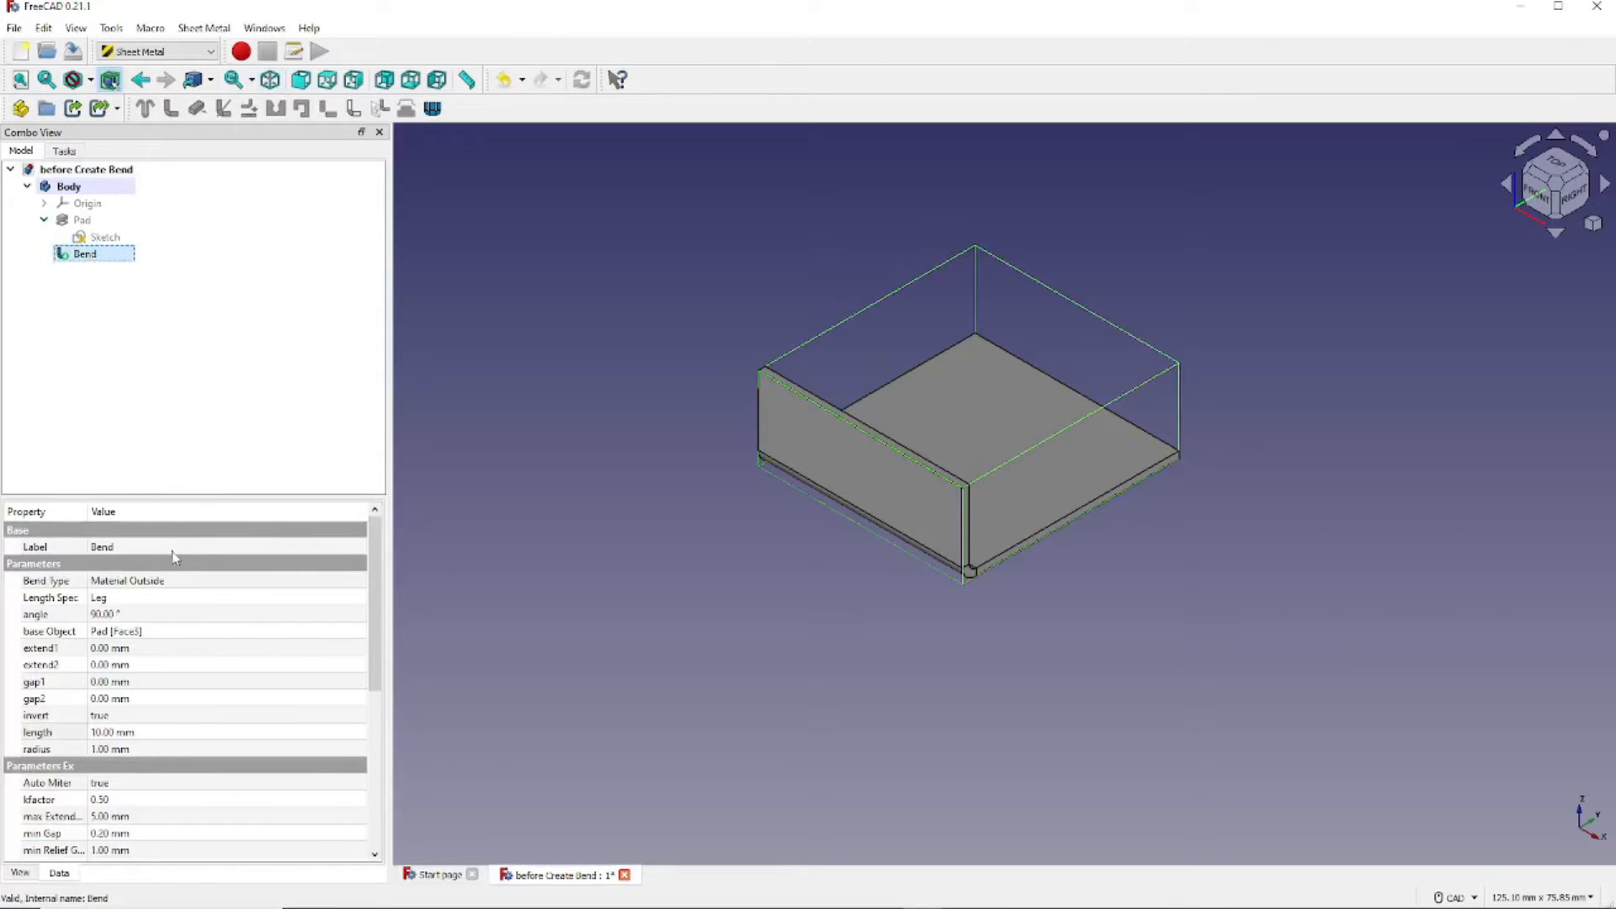
{"action": "left_click", "coordinate": [157, 718]}
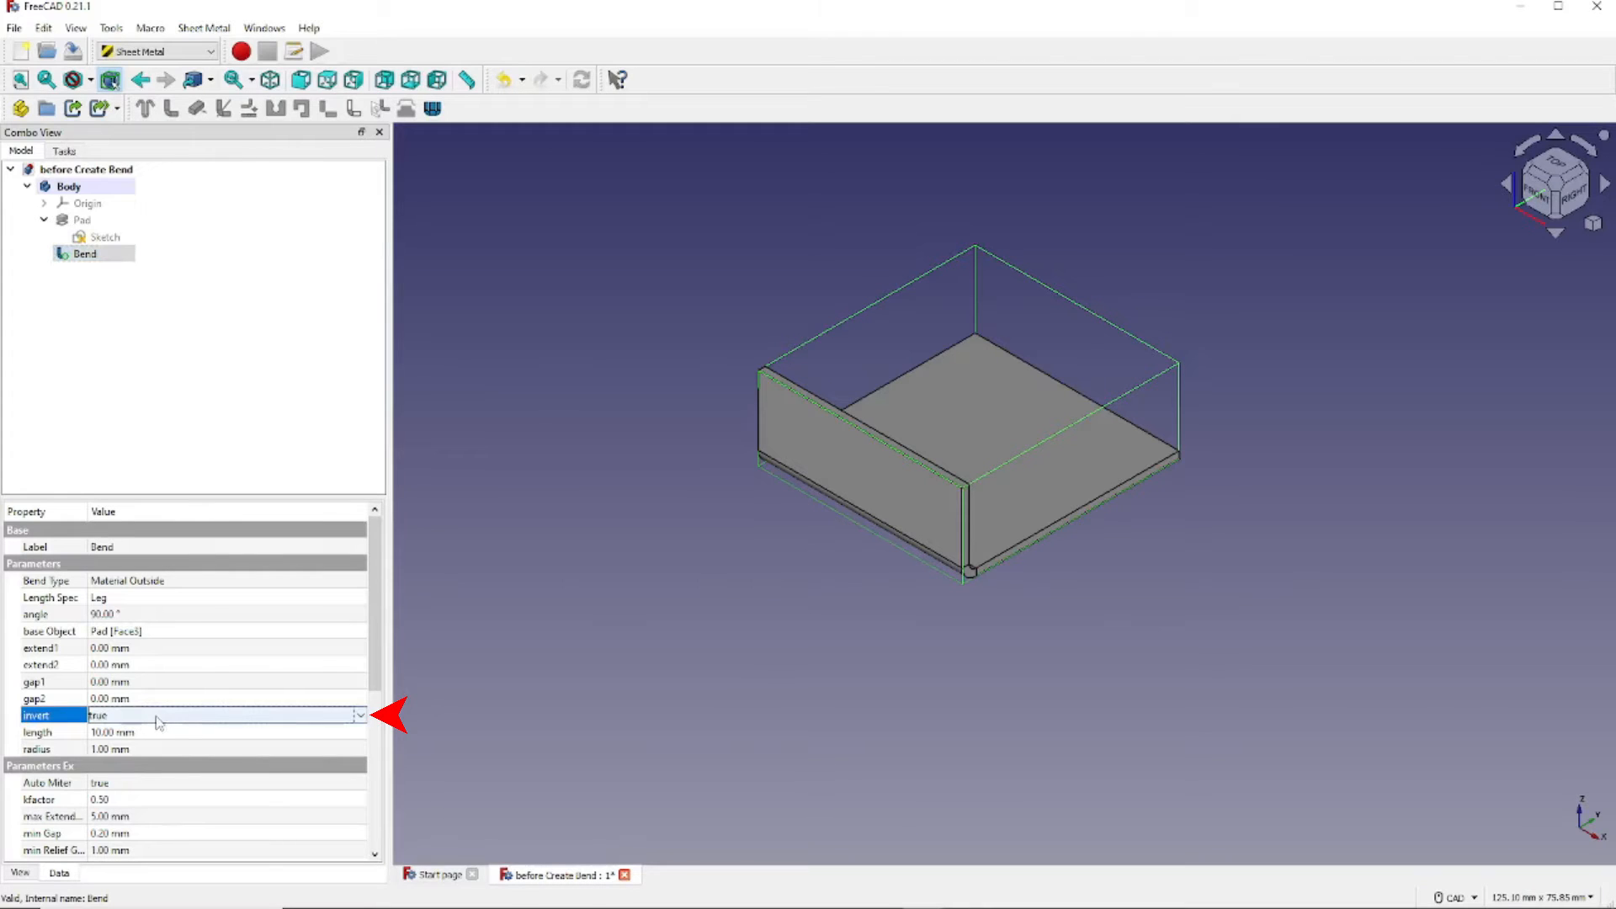
{"action": "left_click", "coordinate": [360, 716]}
{"action": "left_click", "coordinate": [336, 730]}
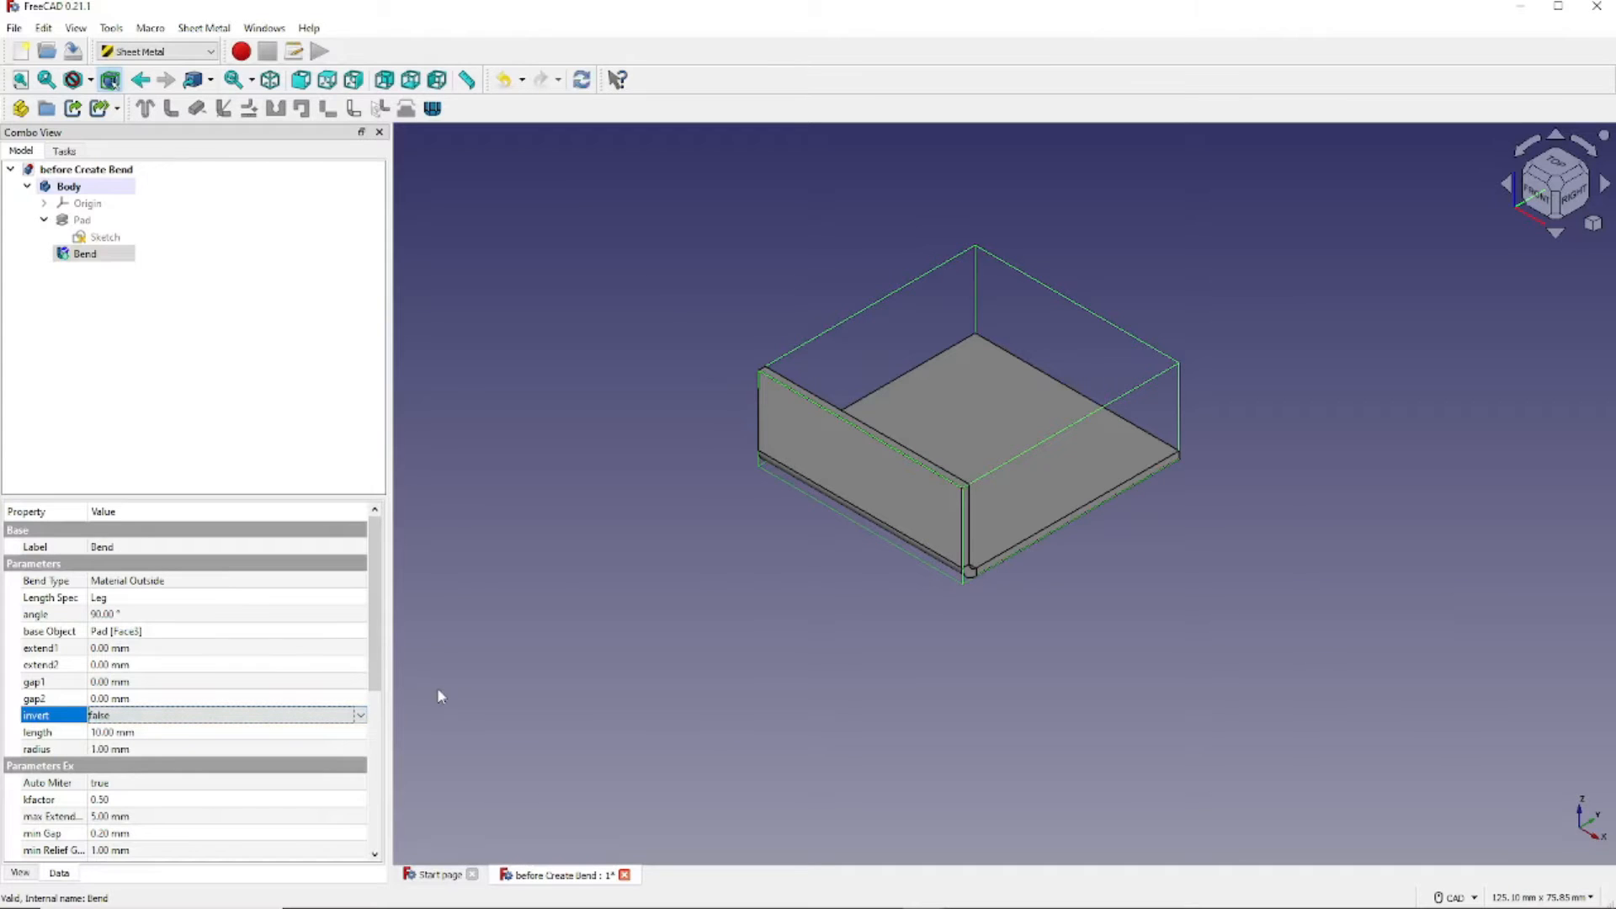
{"action": "key", "text": "Tab"}
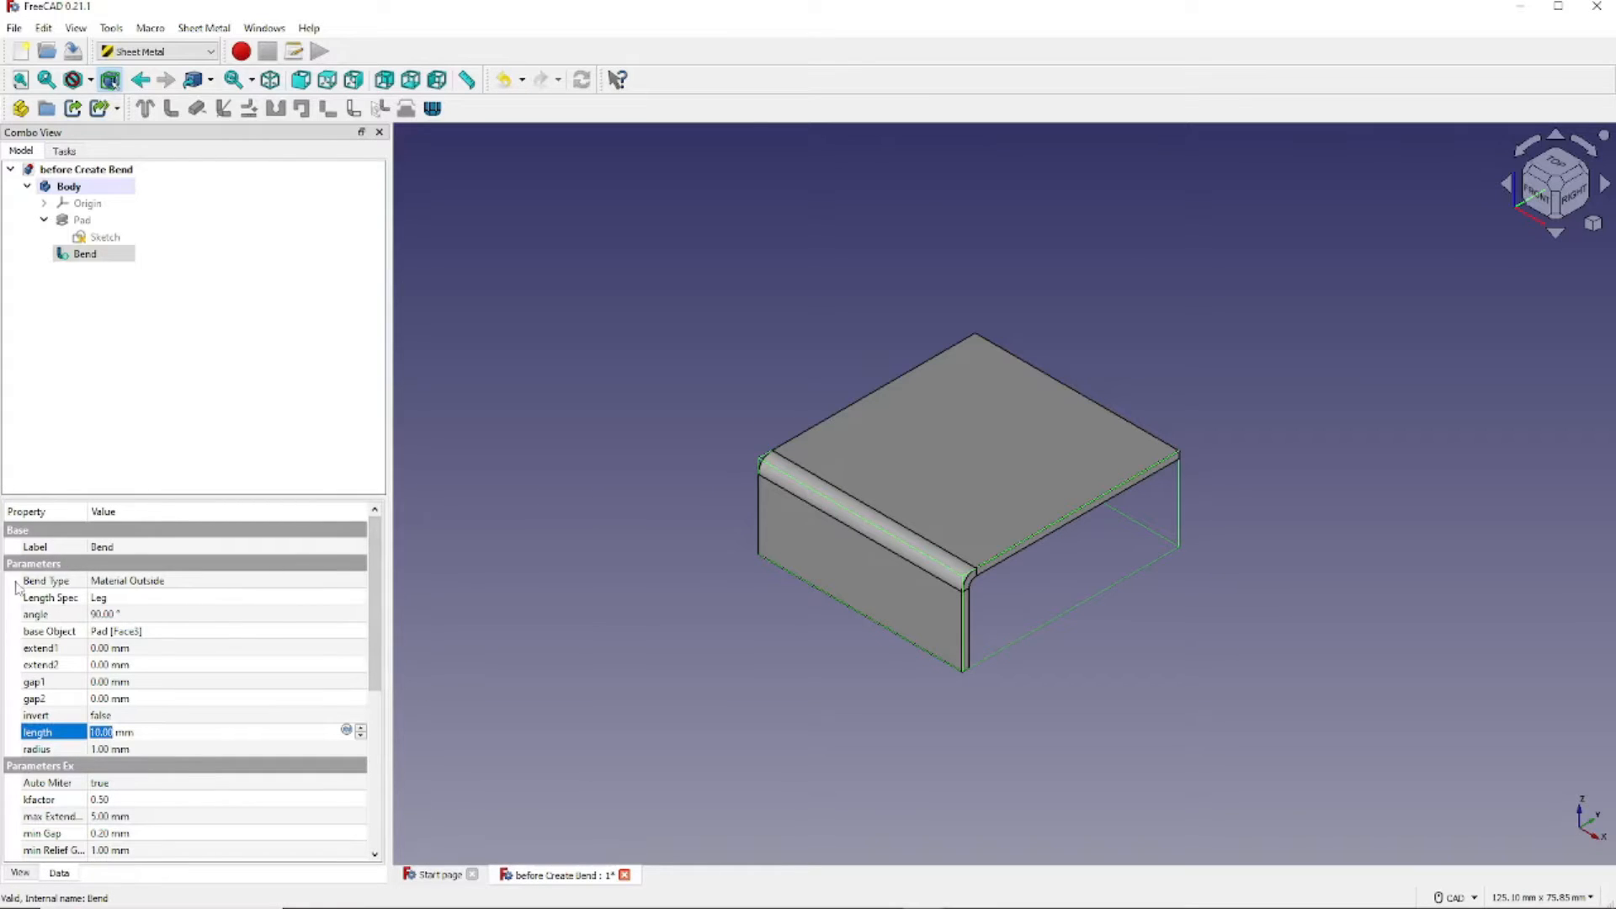
- Change the Bend angle to 45°, then set it back to 90°
{"action": "left_click", "coordinate": [135, 615]}
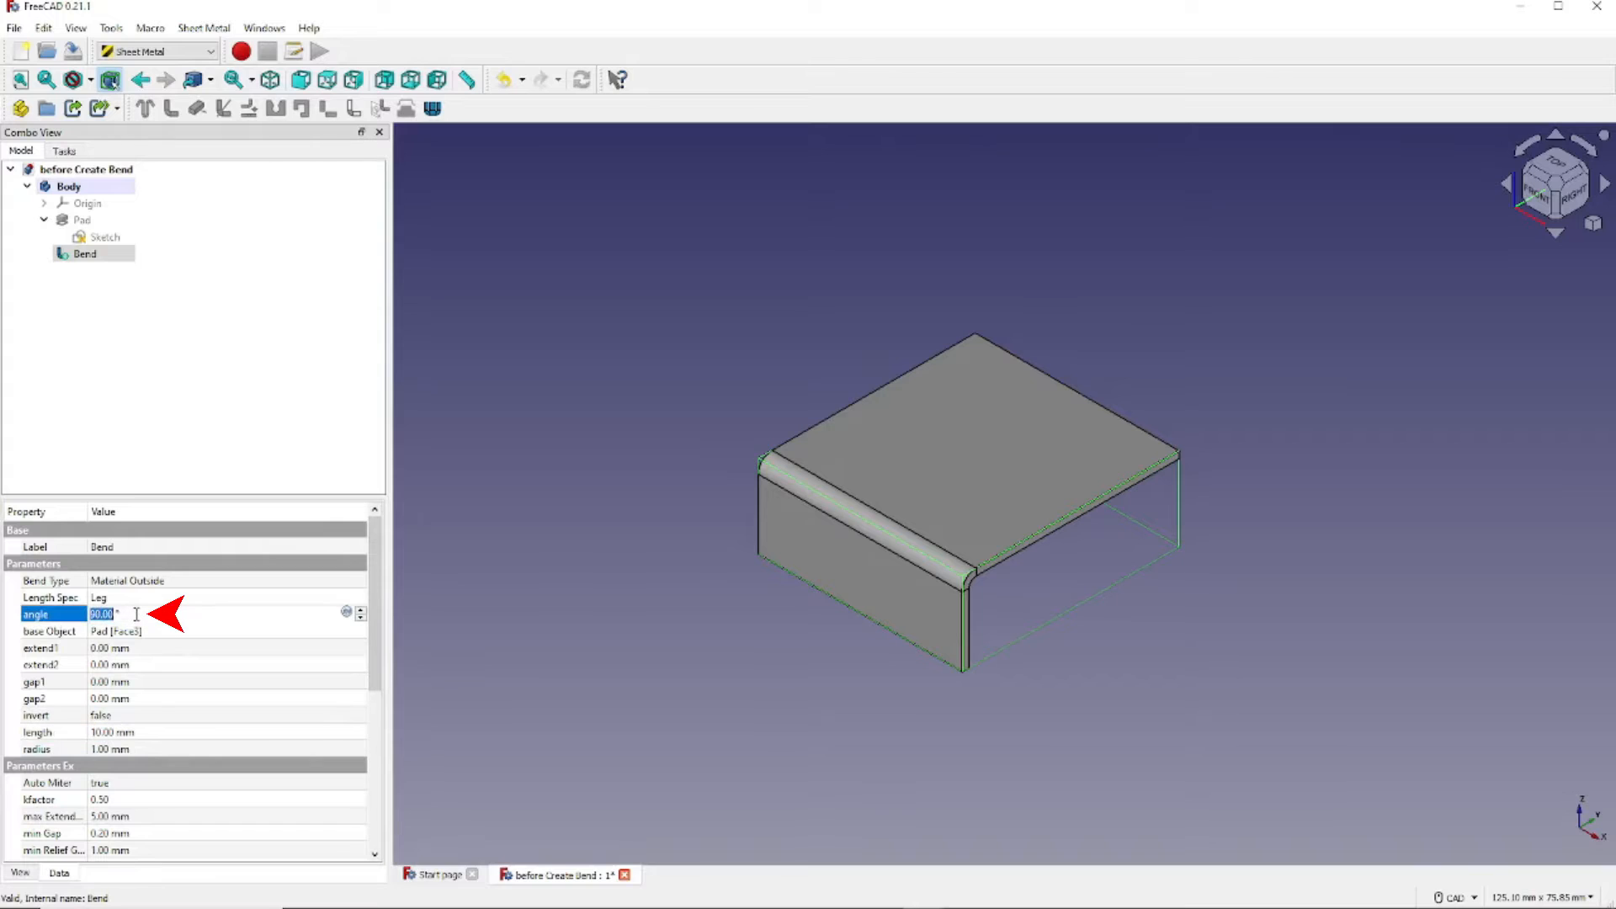
{"action": "type", "text": "45"}
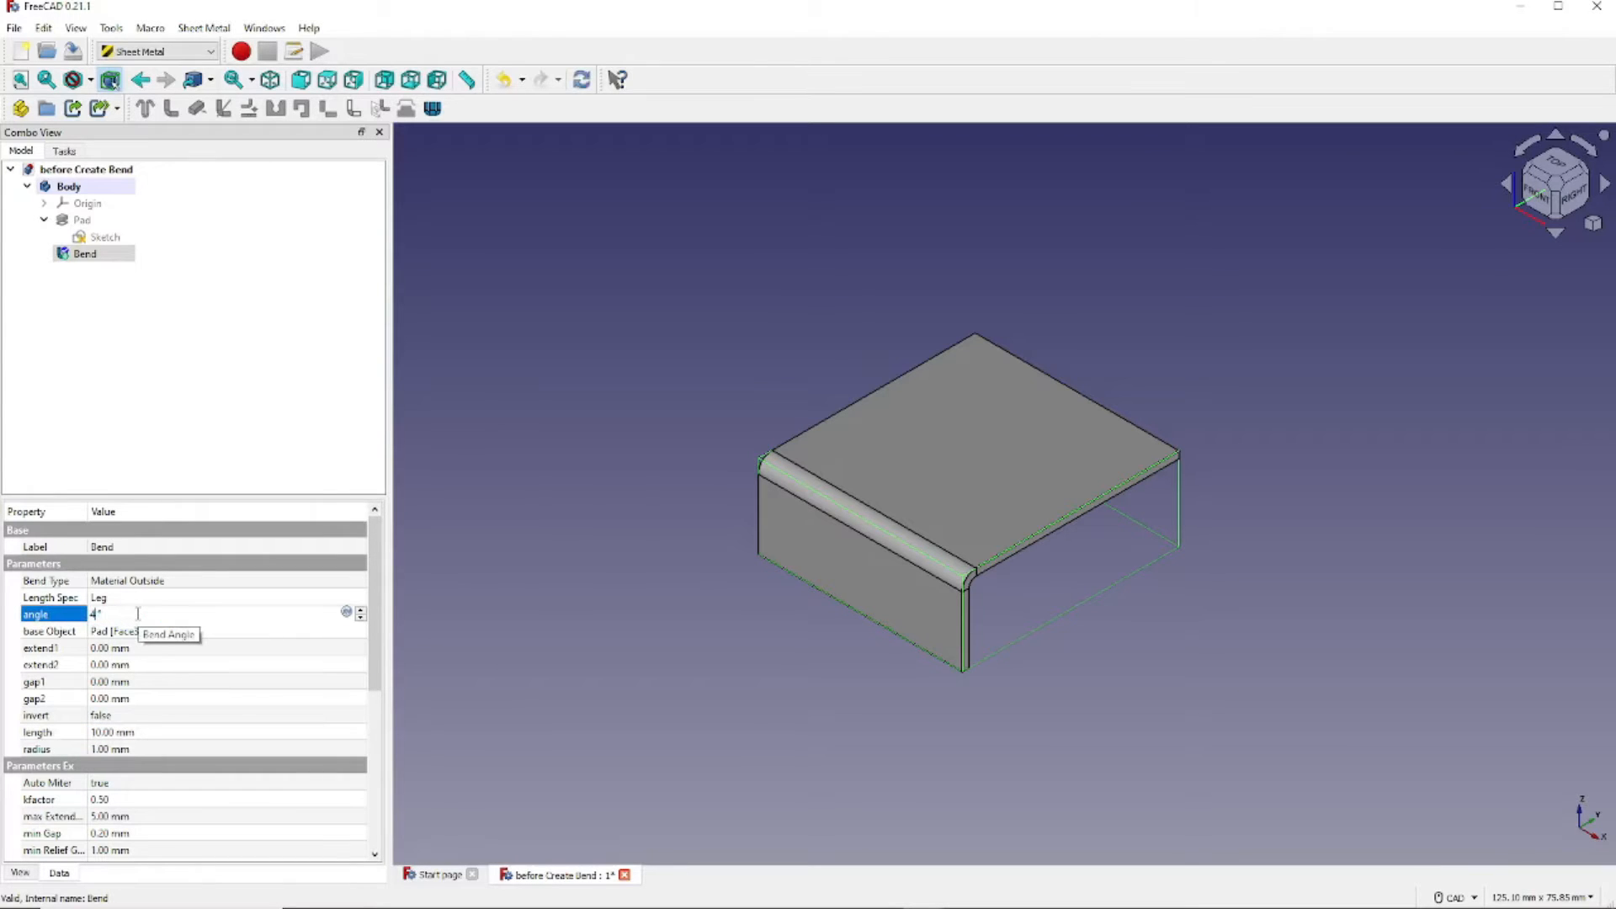
{"action": "key", "text": "Tab"}
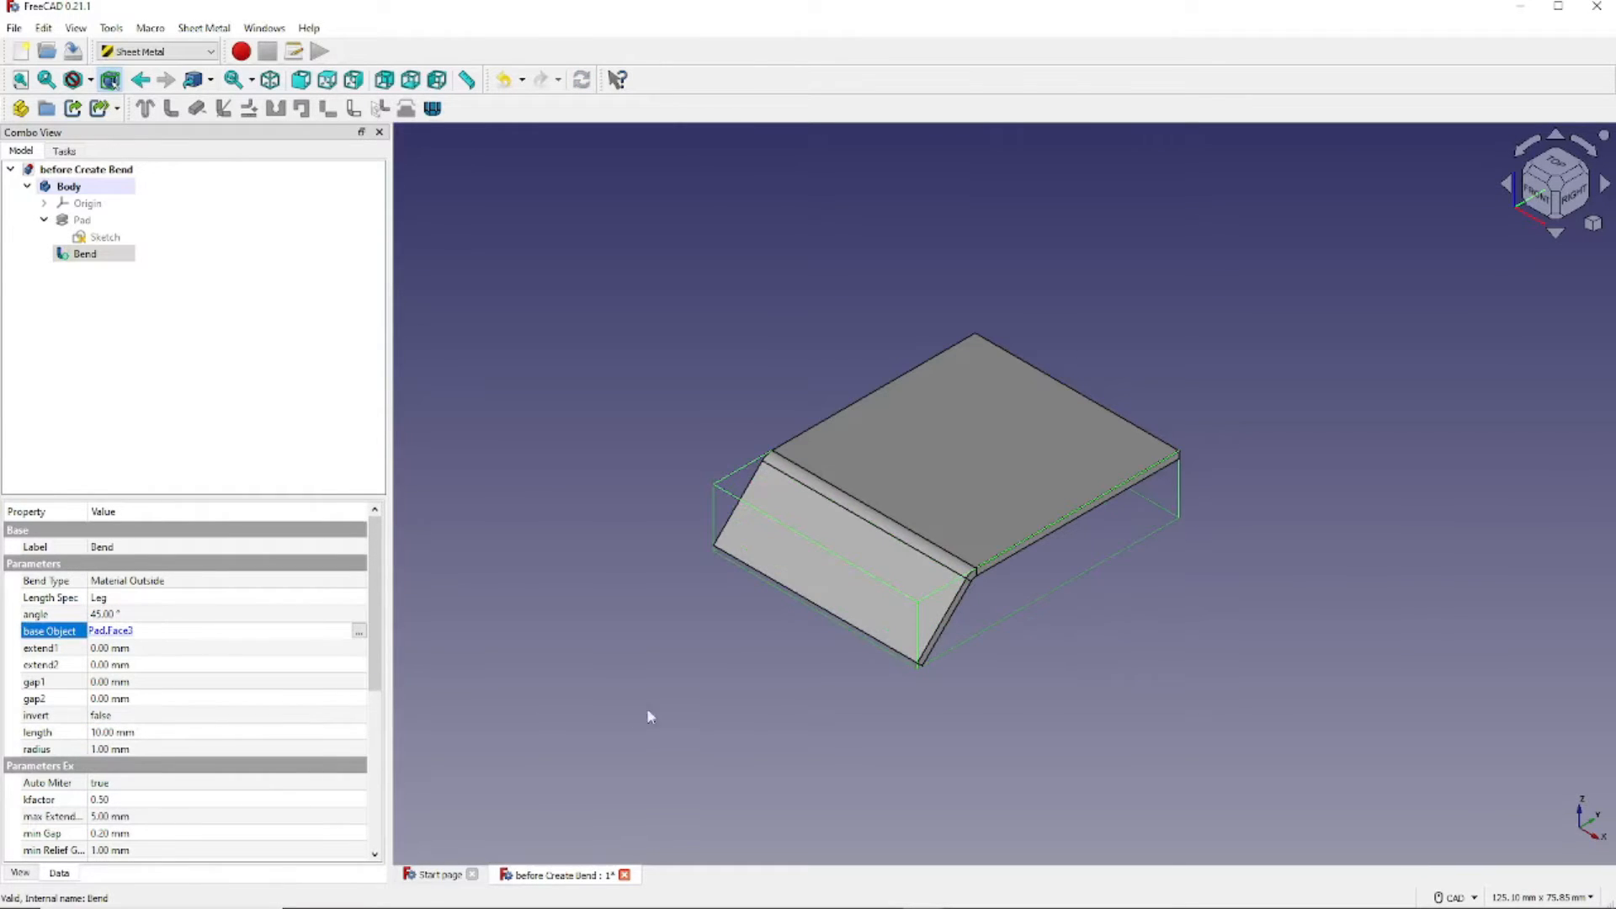
{"action": "left_click", "coordinate": [81, 616]}
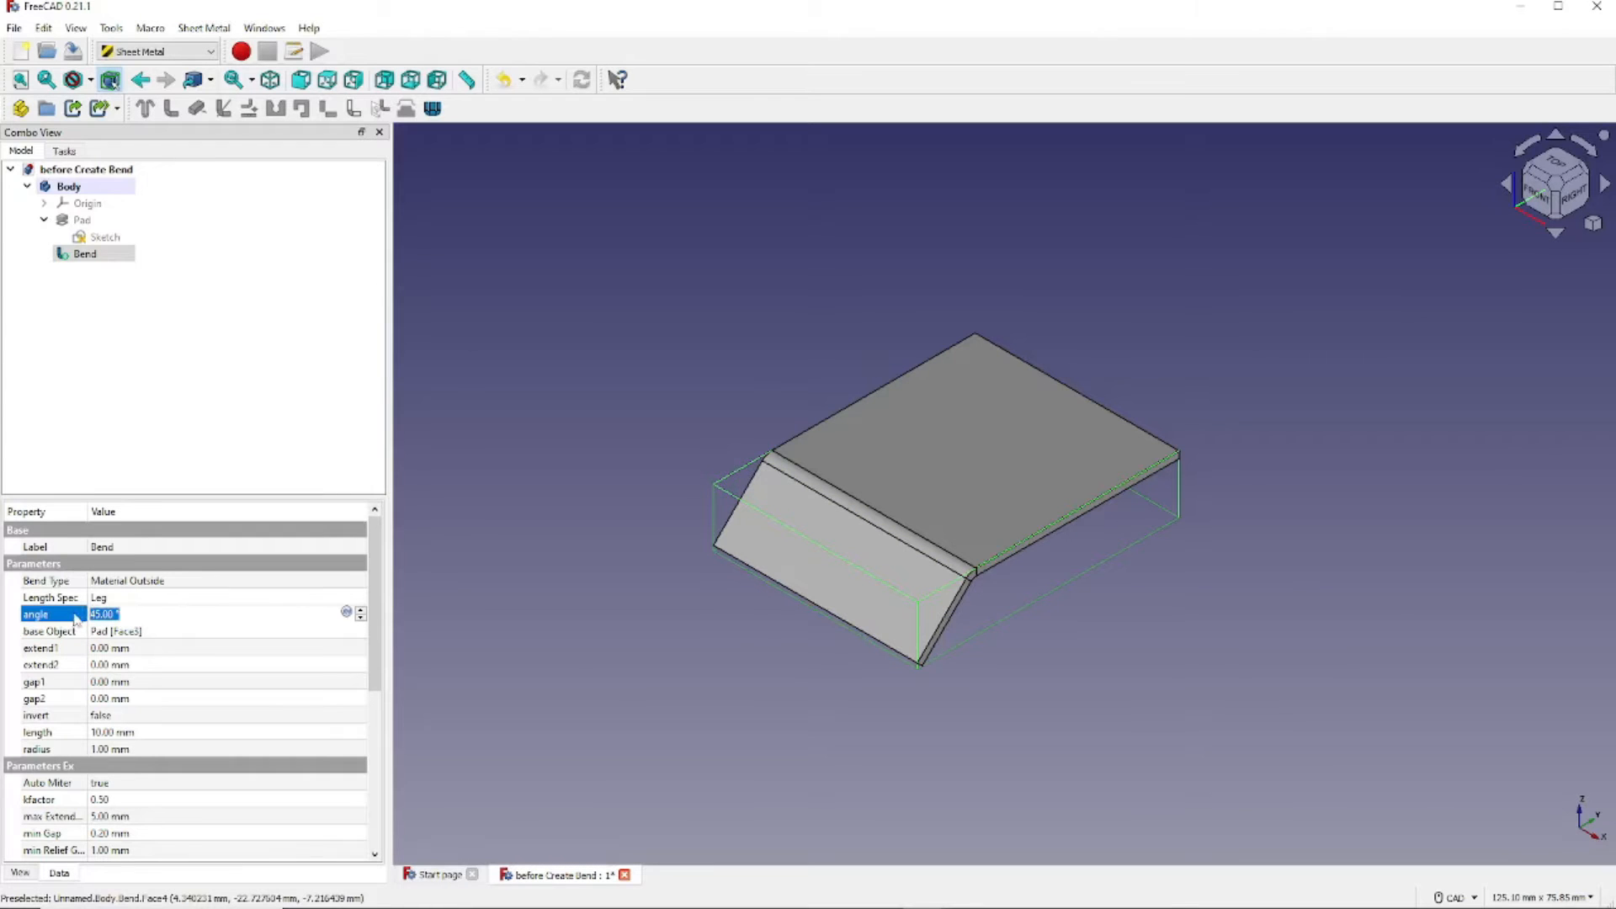
{"action": "type", "text": "90"}
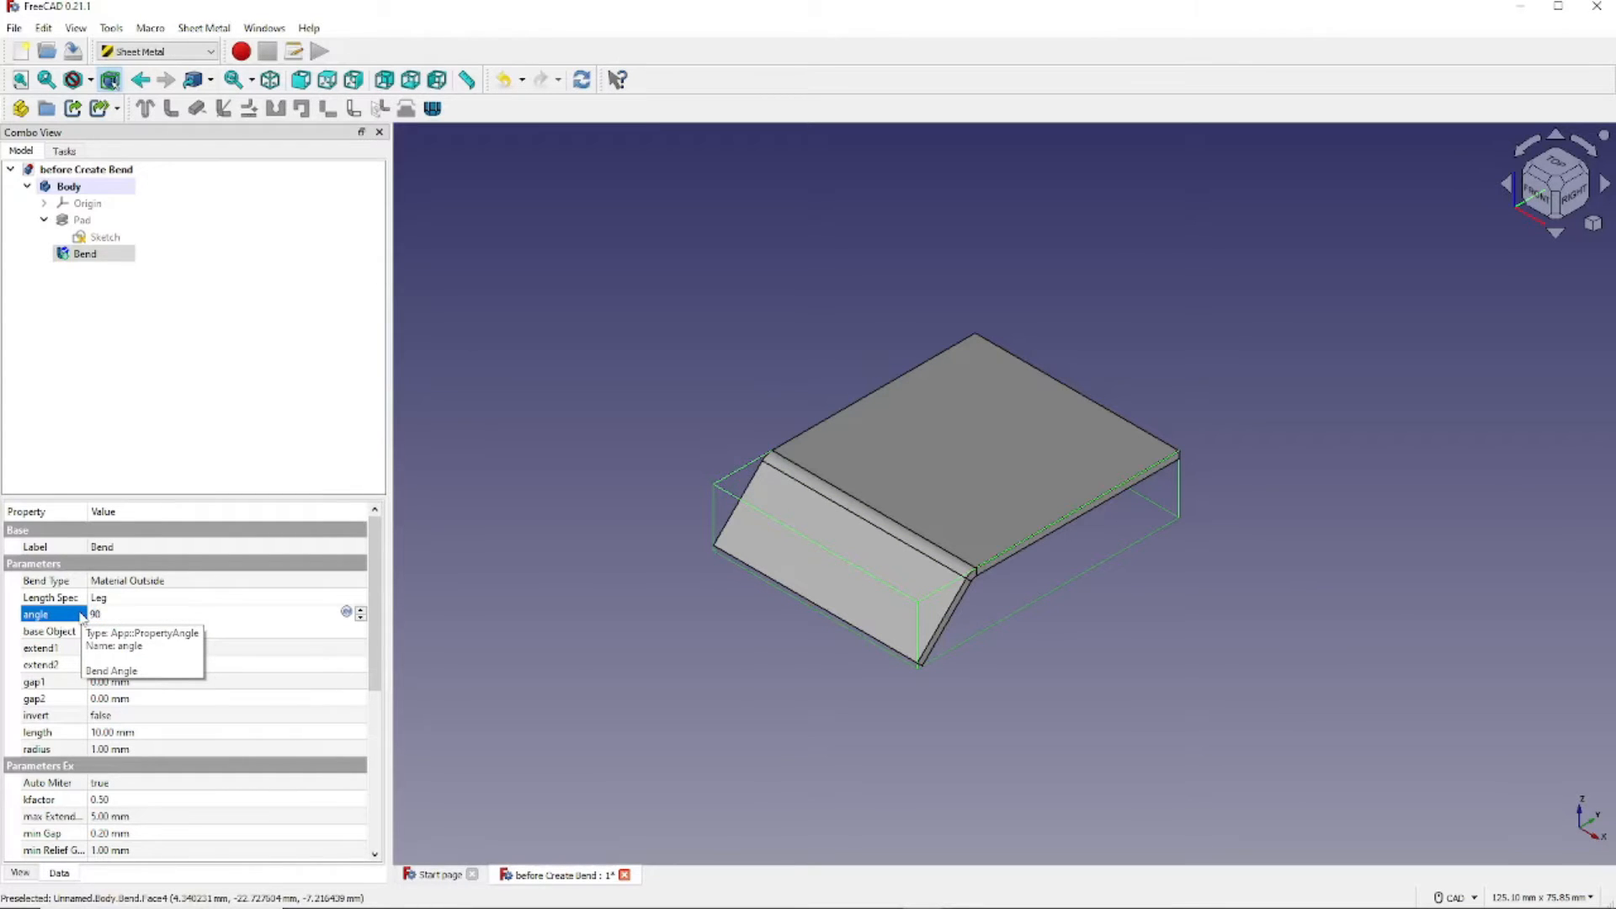
{"action": "key", "text": "Tab"}
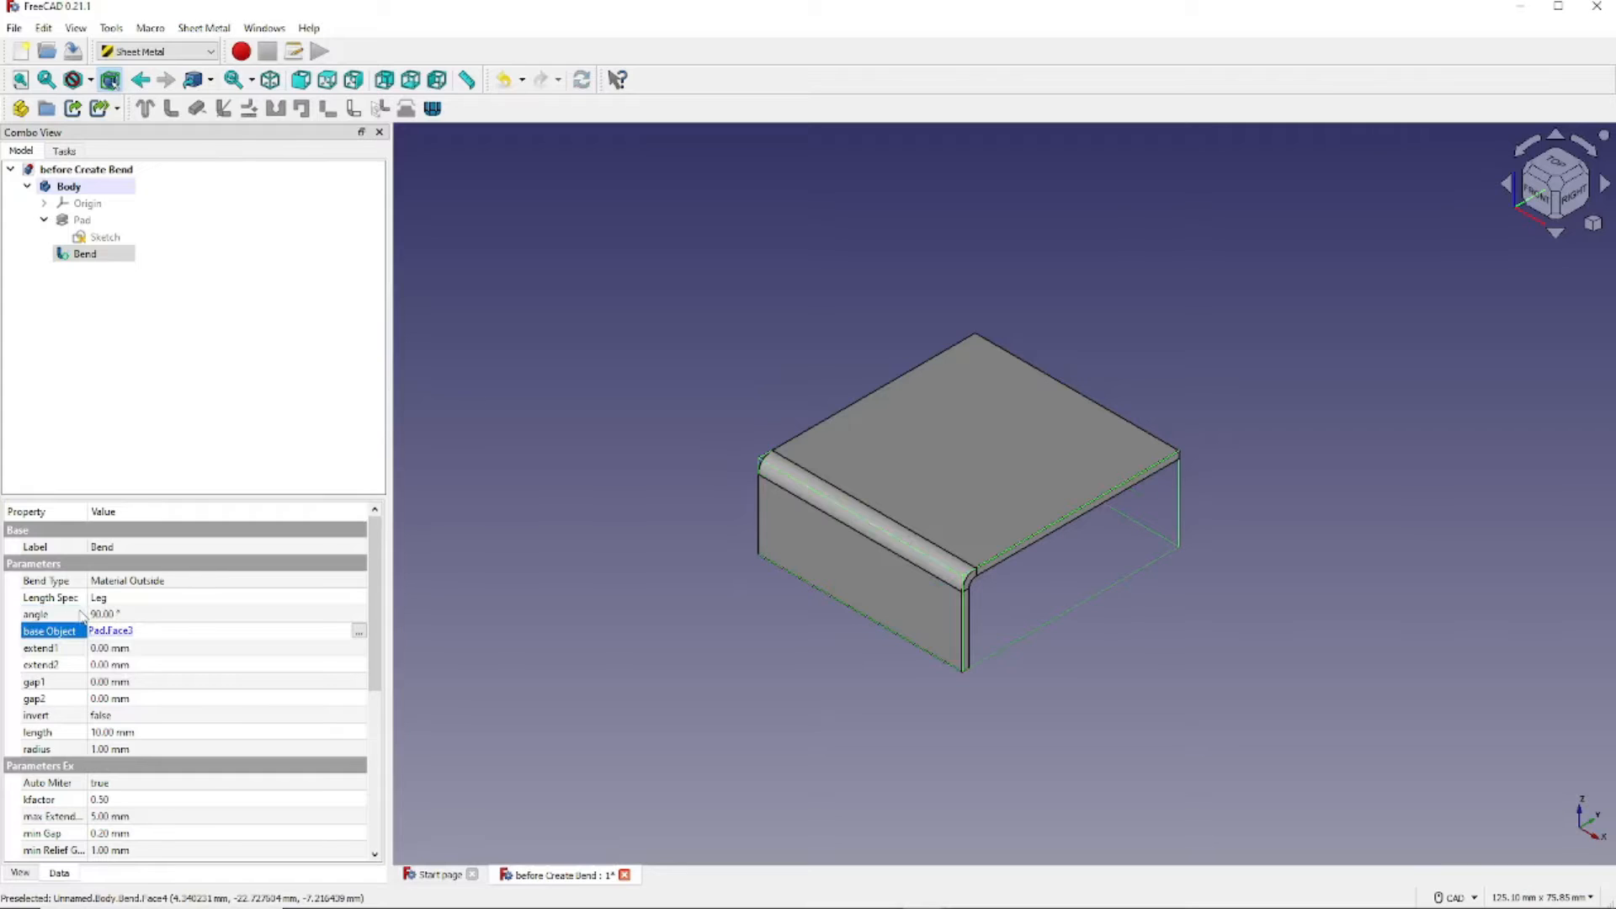
{"action": "left_click", "coordinate": [141, 749]}
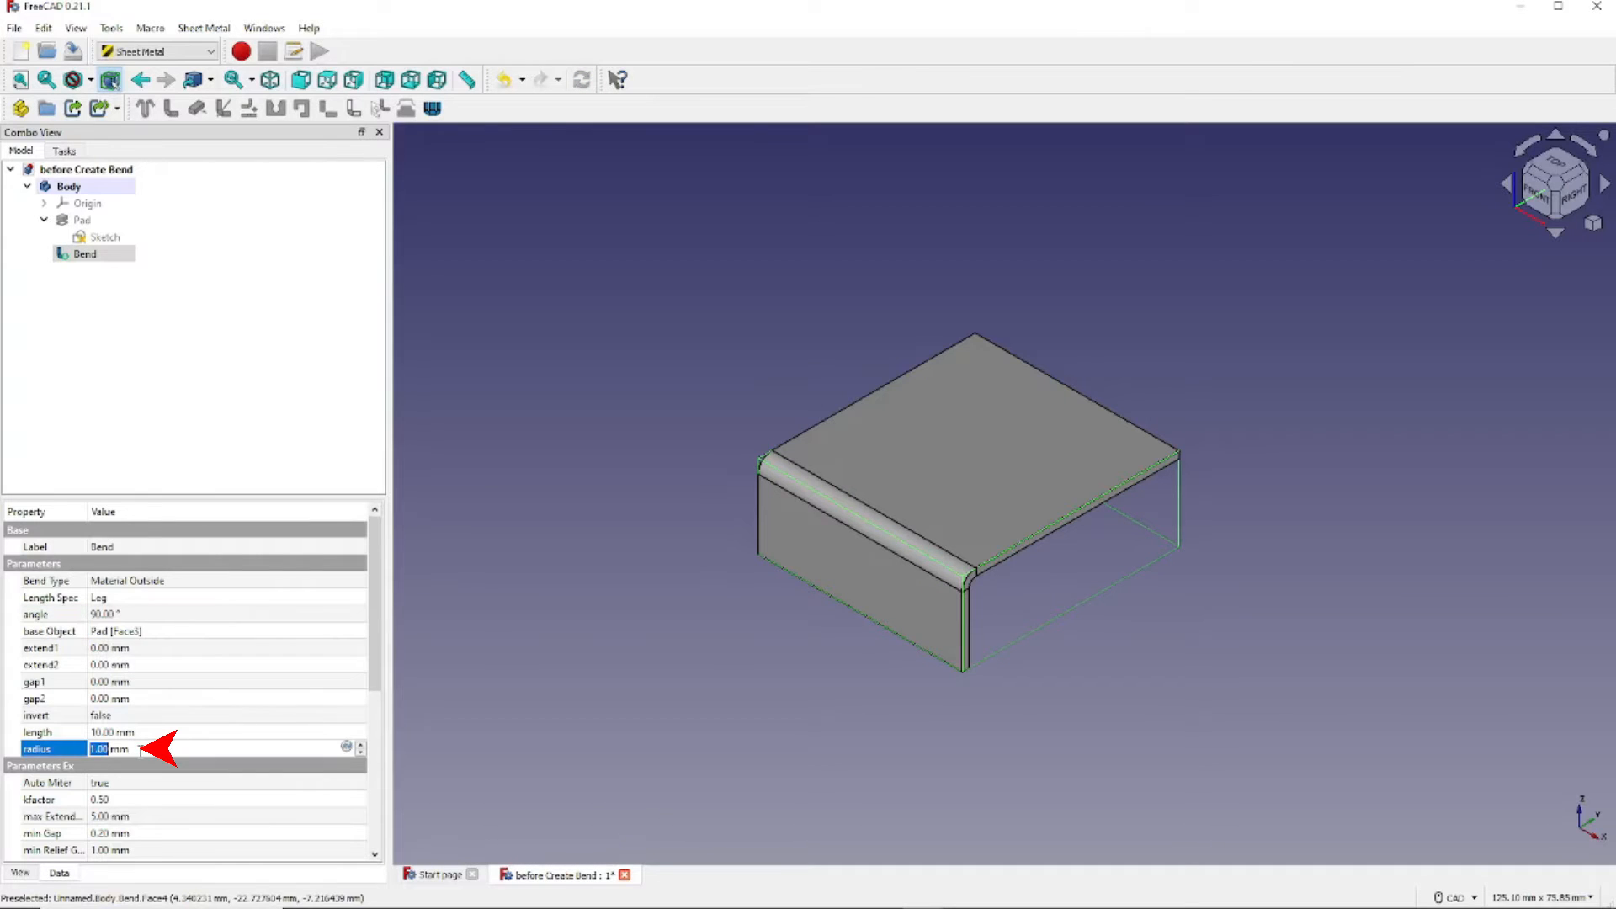
{"action": "type", "text": "10"}
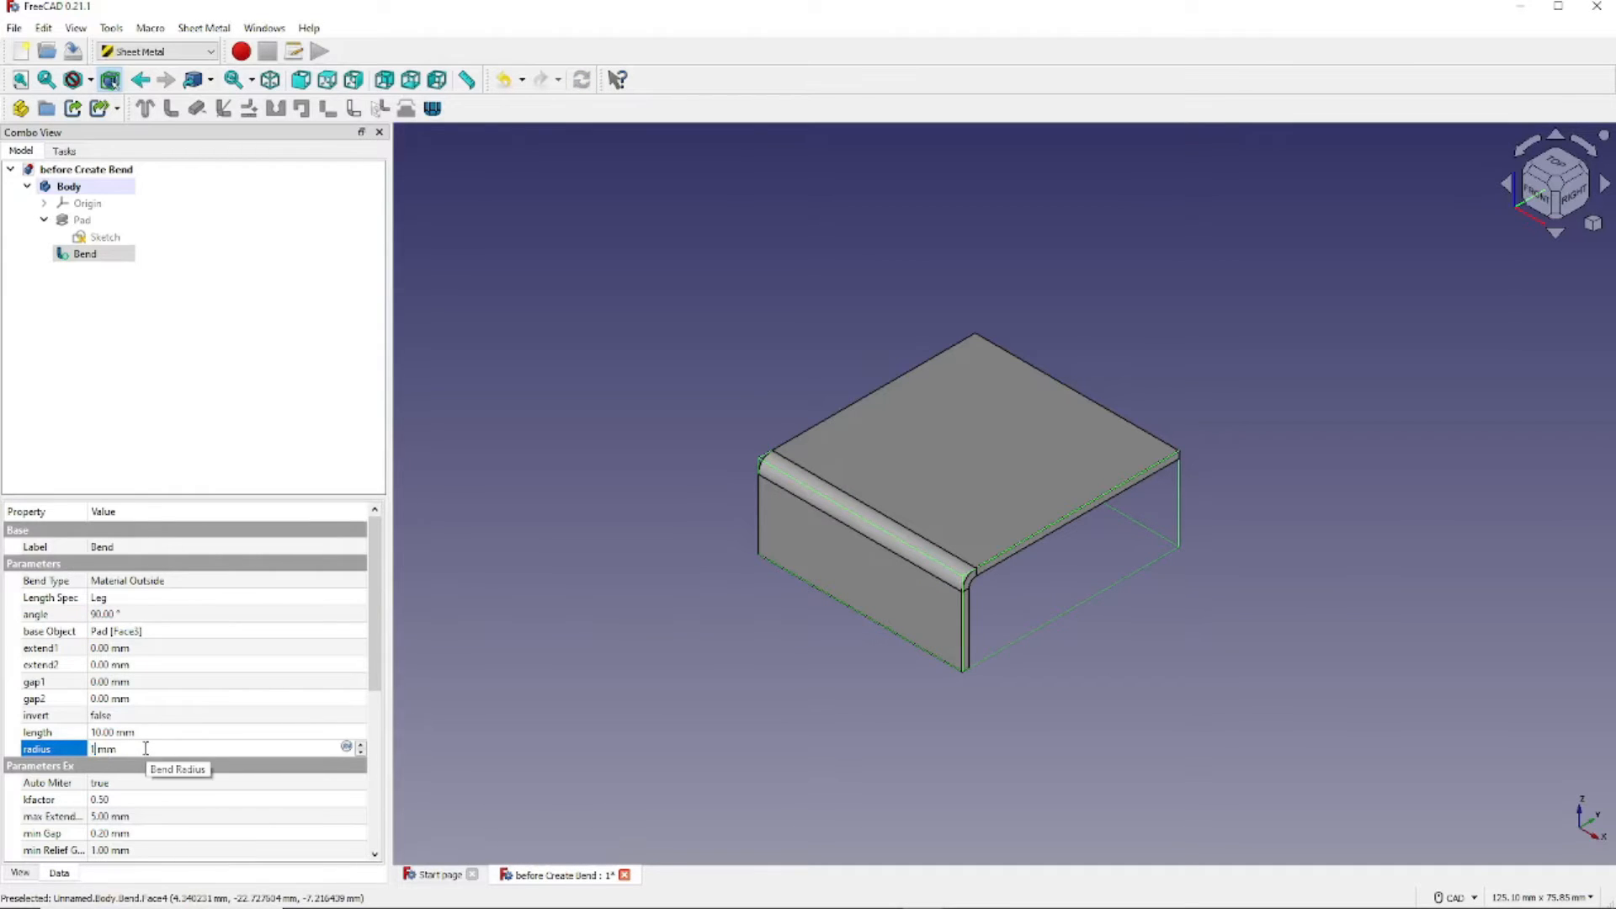
{"action": "key", "text": "Tab"}
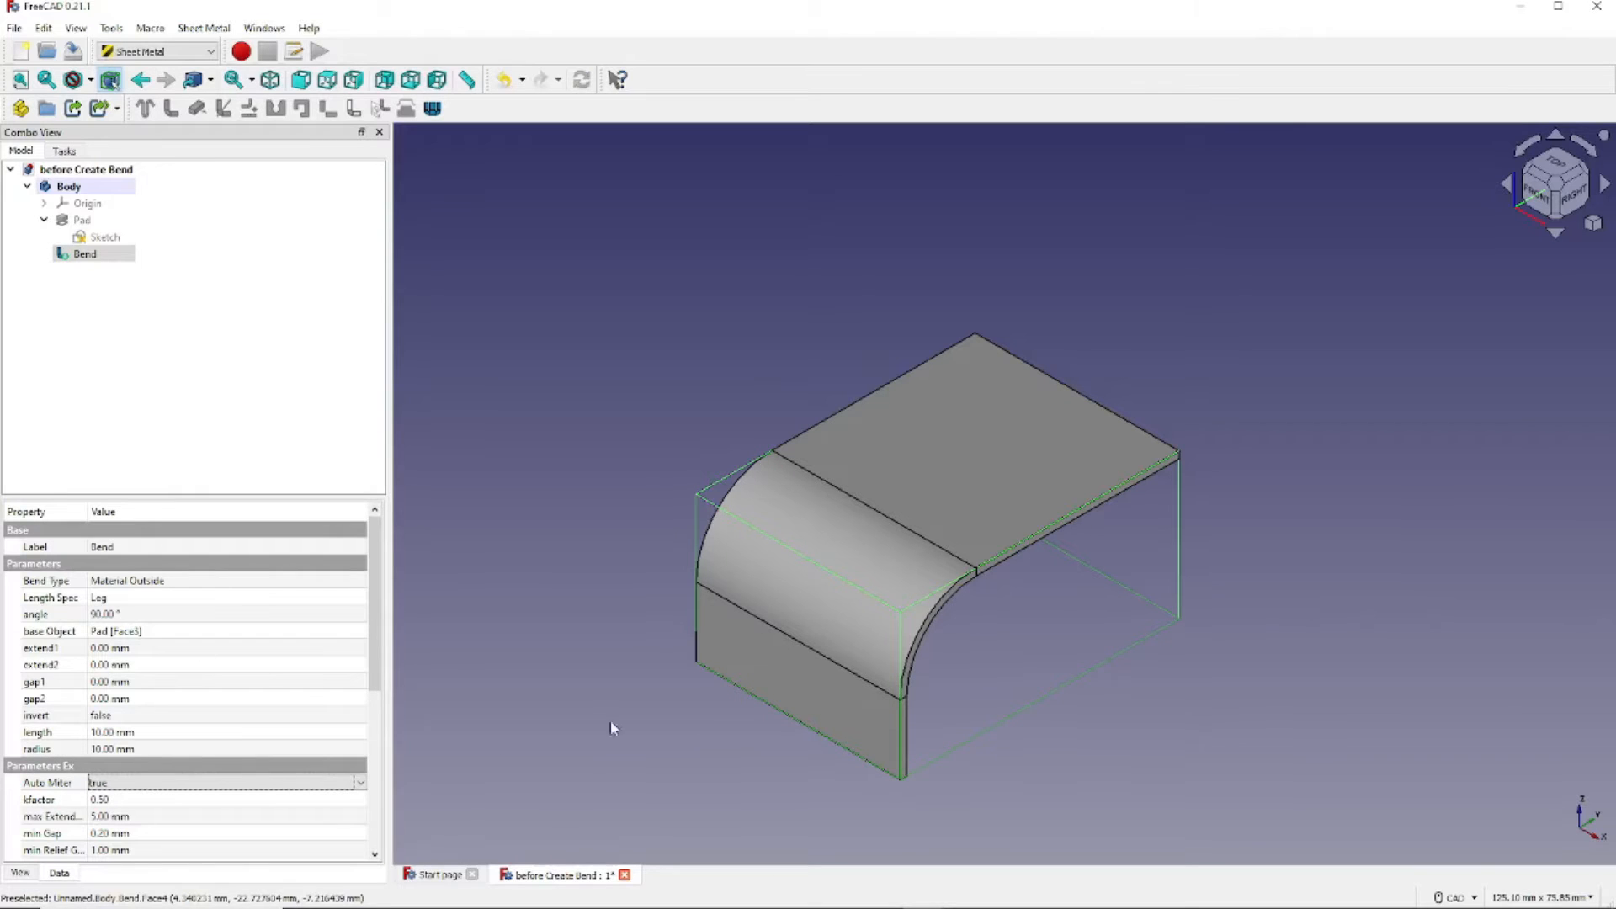
{"action": "left_click", "coordinate": [154, 751]}
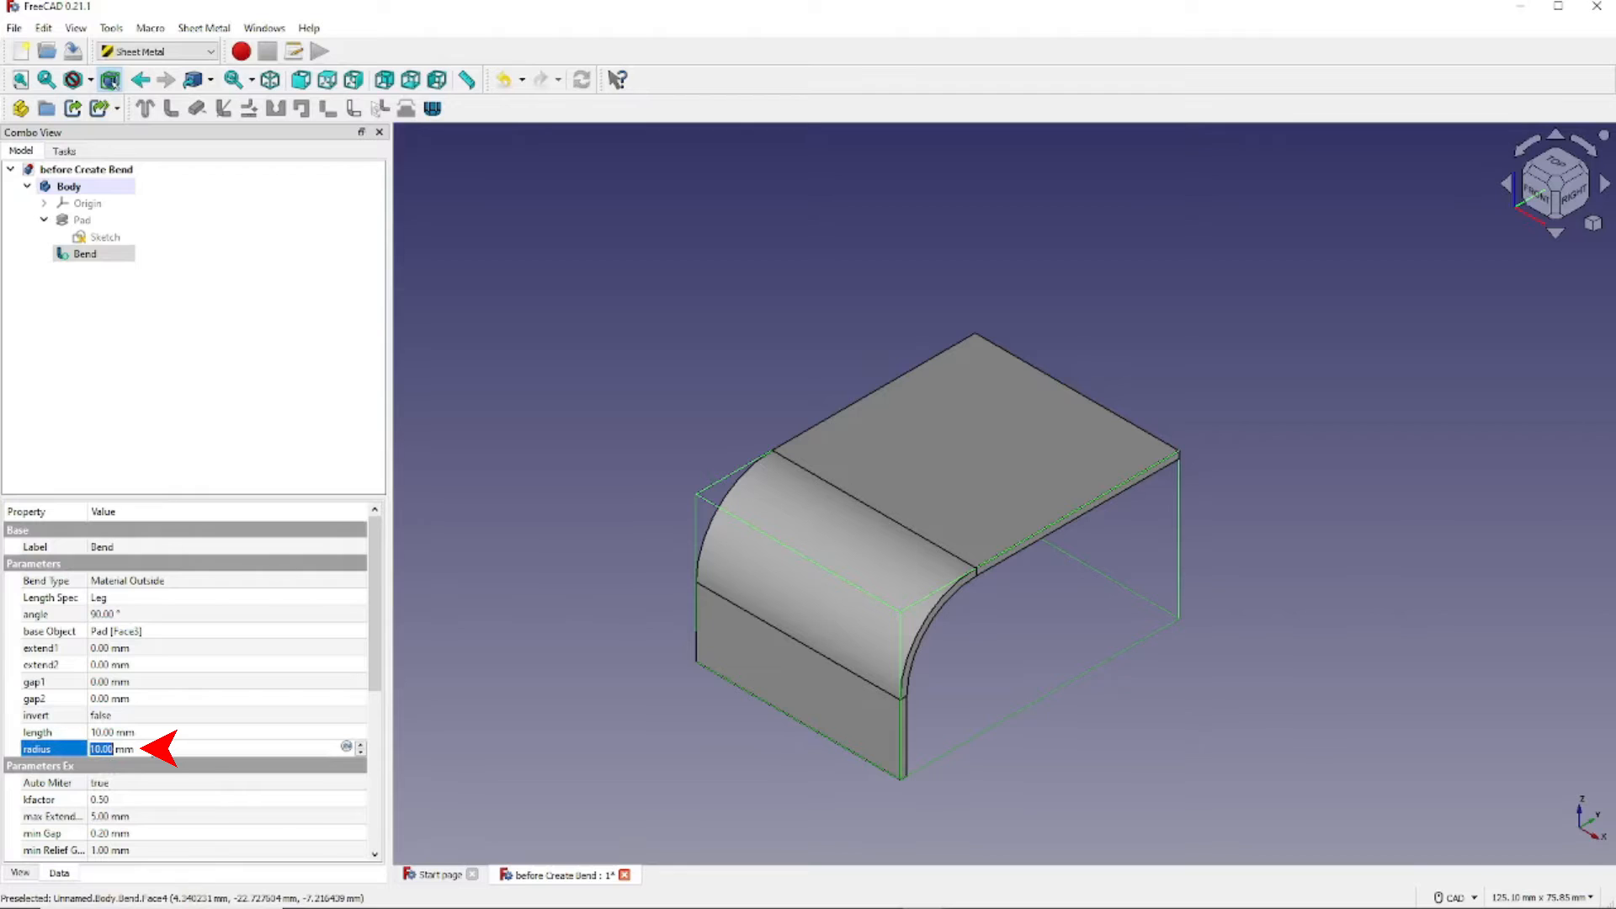
{"action": "type", "text": "1"}
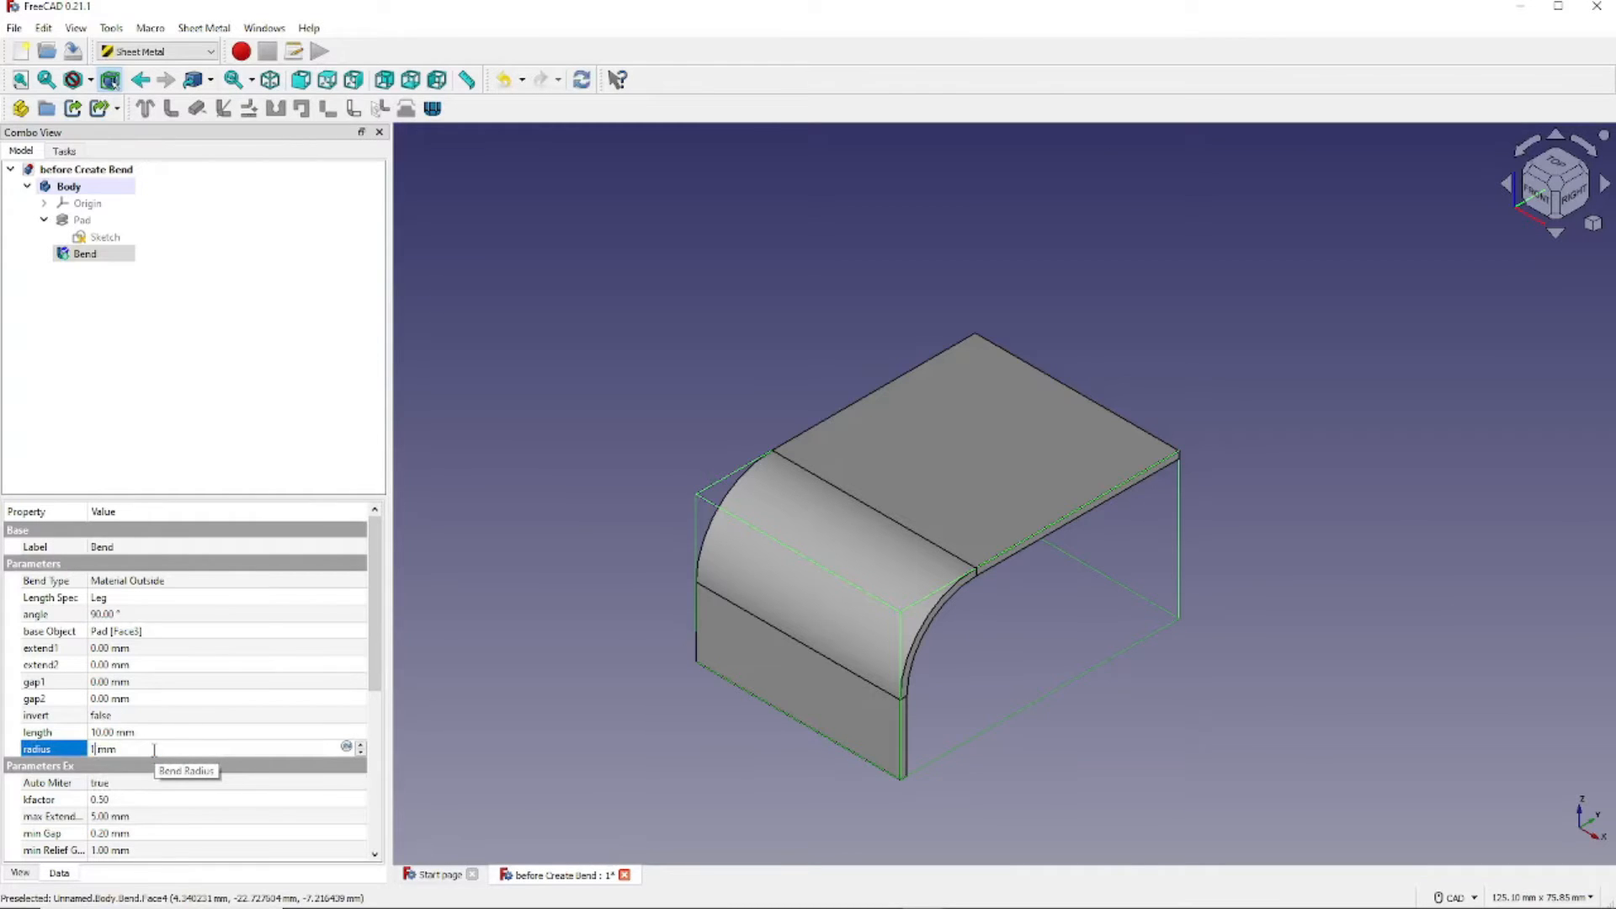
{"action": "key", "text": "Tab"}
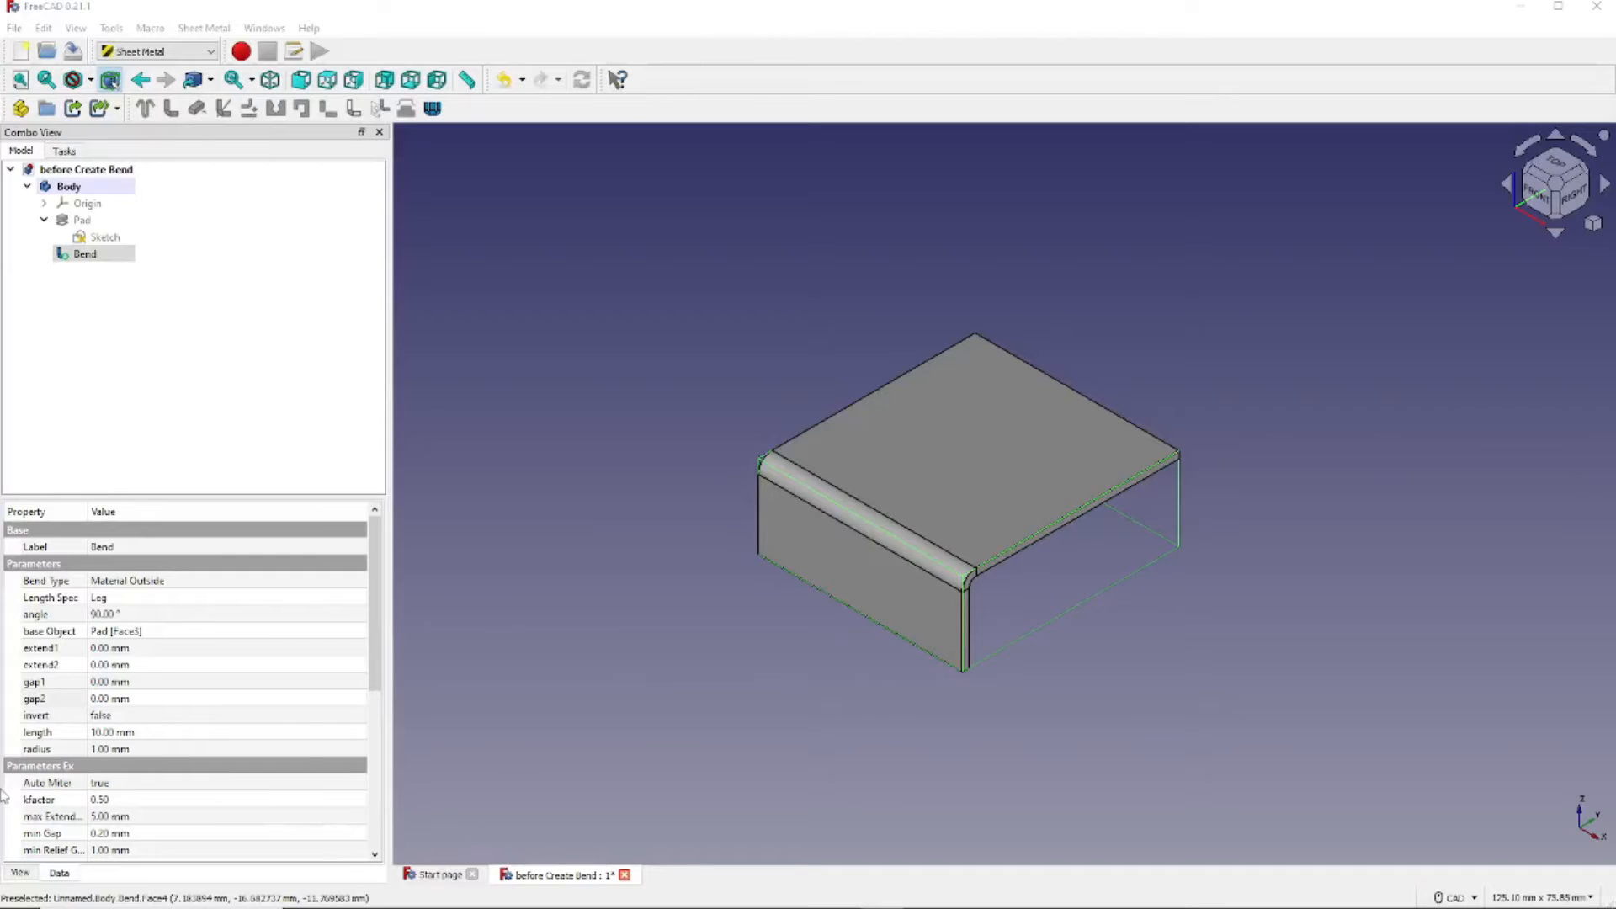
{"action": "left_click", "coordinate": [171, 681]}
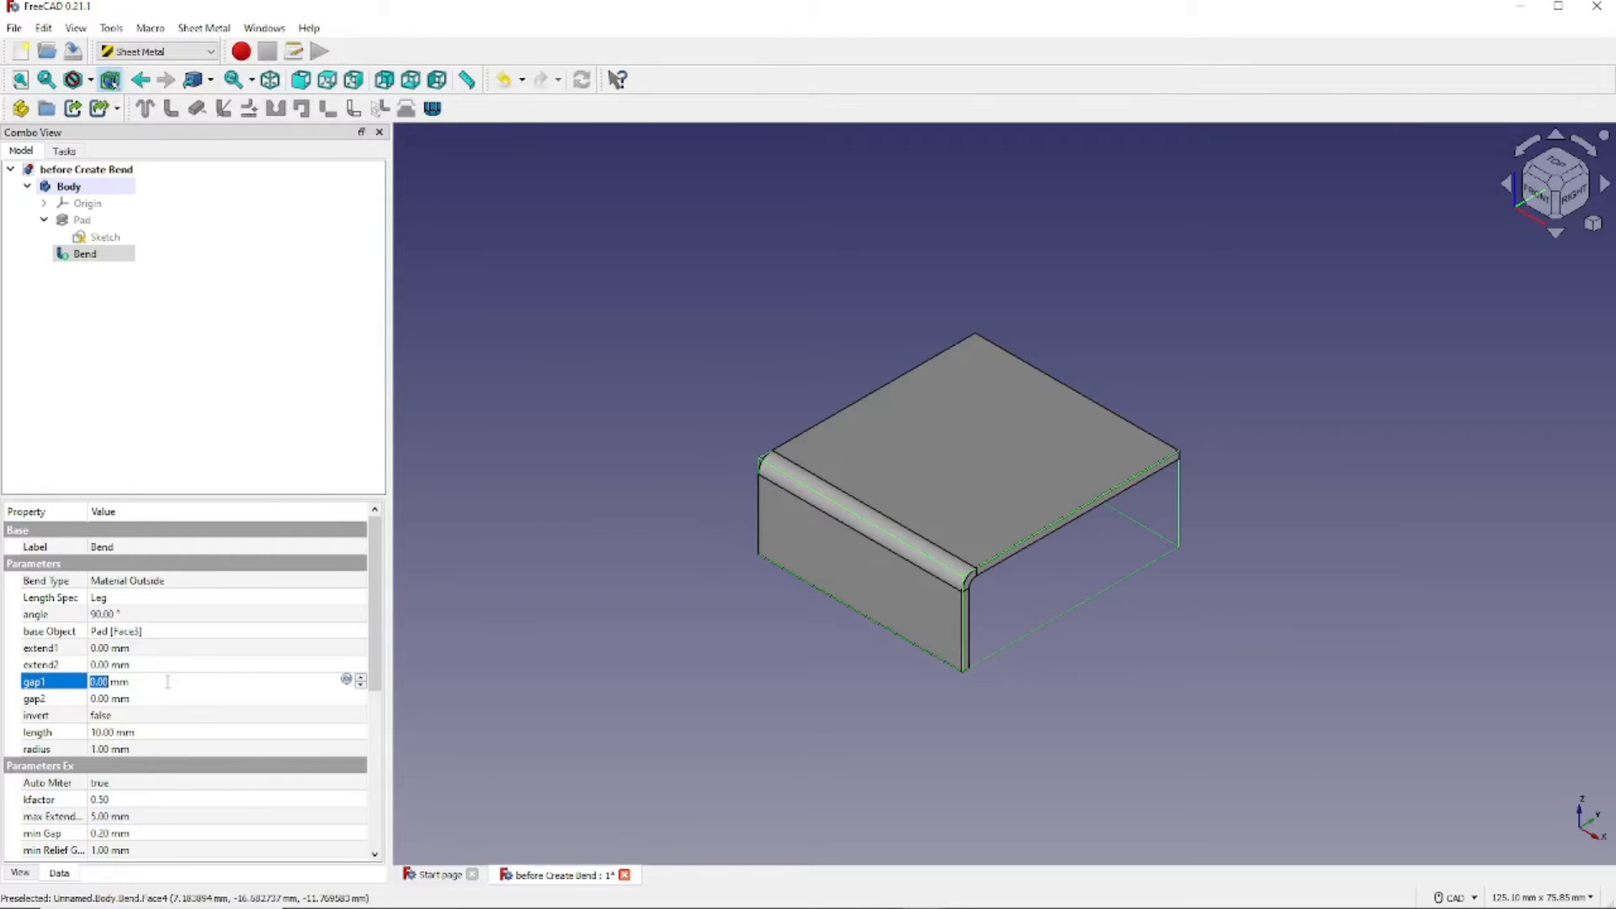
{"action": "type", "text": "10"}
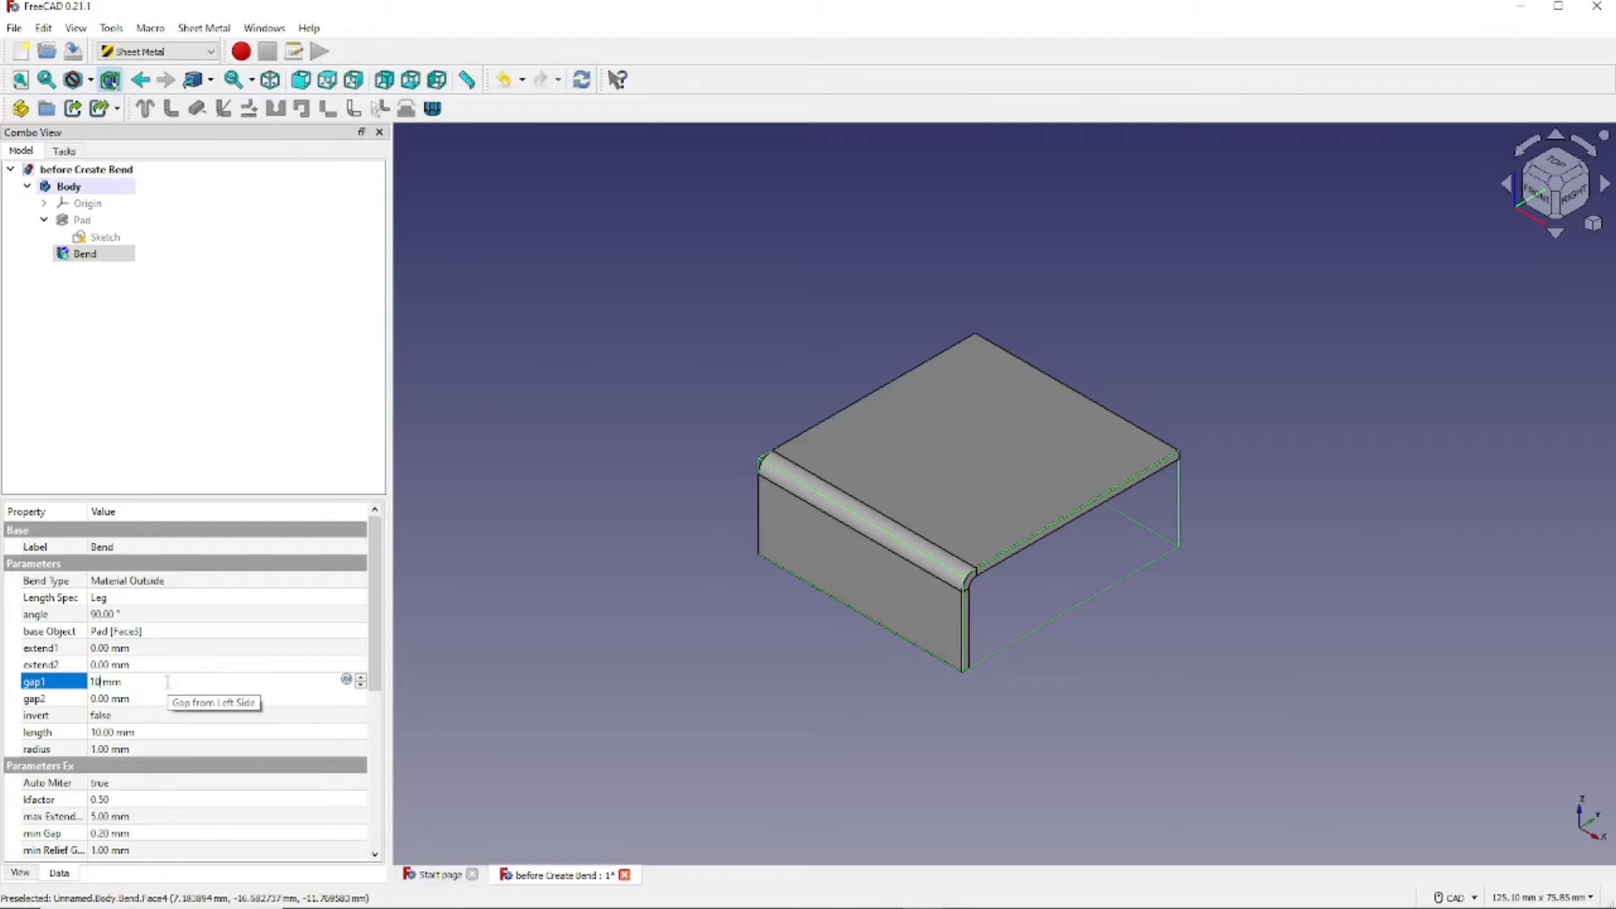
{"action": "key", "text": "Tab"}
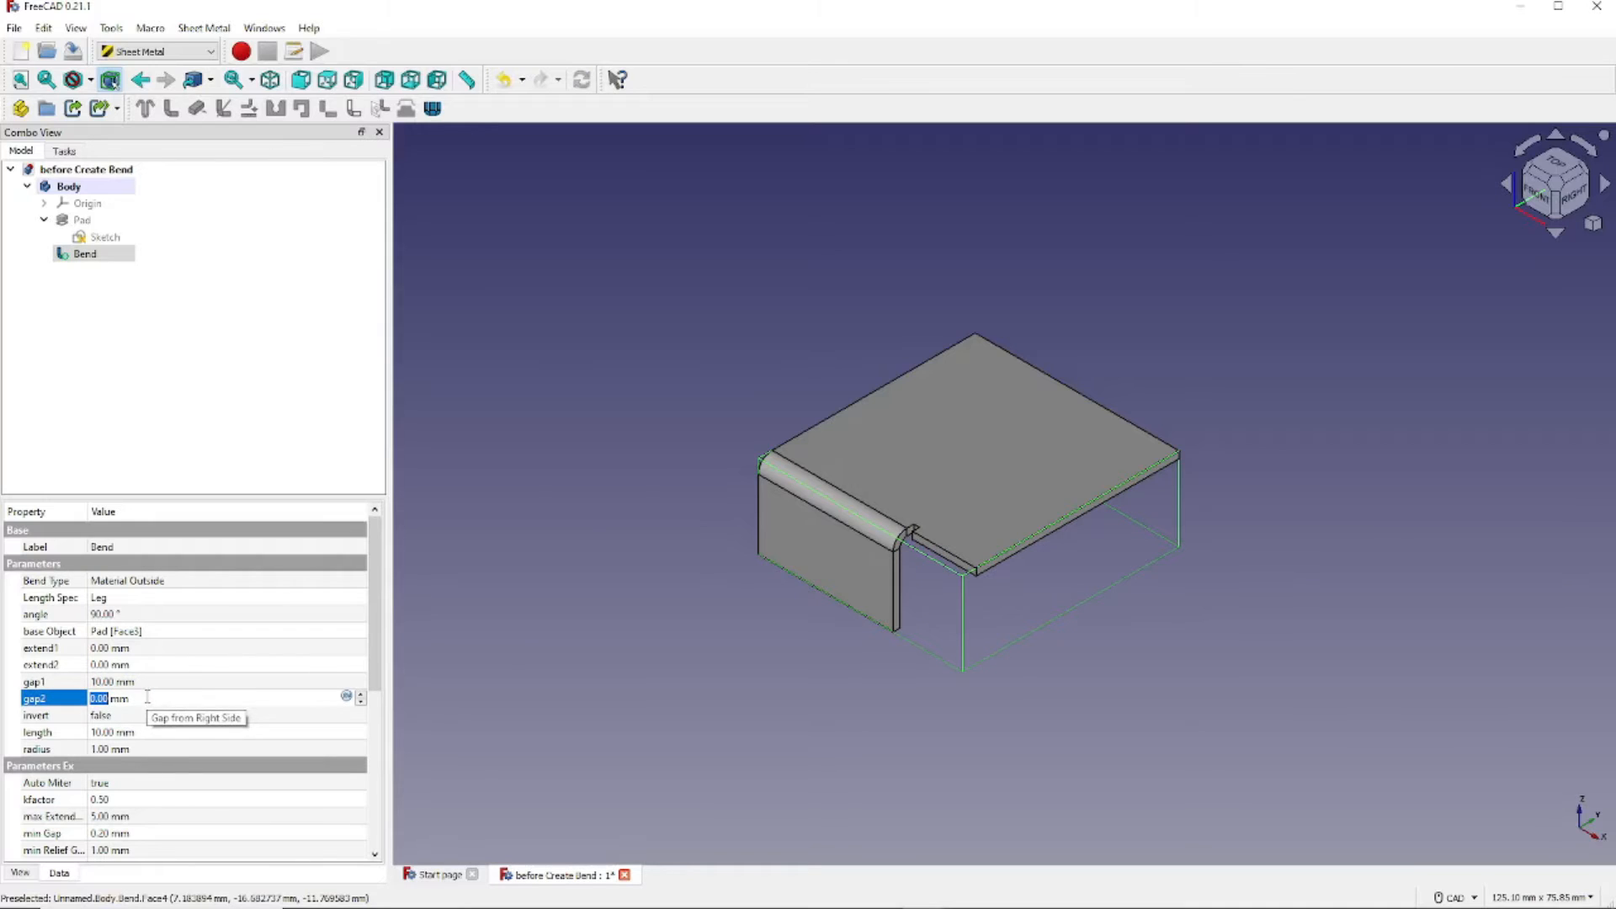
{"action": "type", "text": "10"}
{"action": "key", "text": "Tab"}
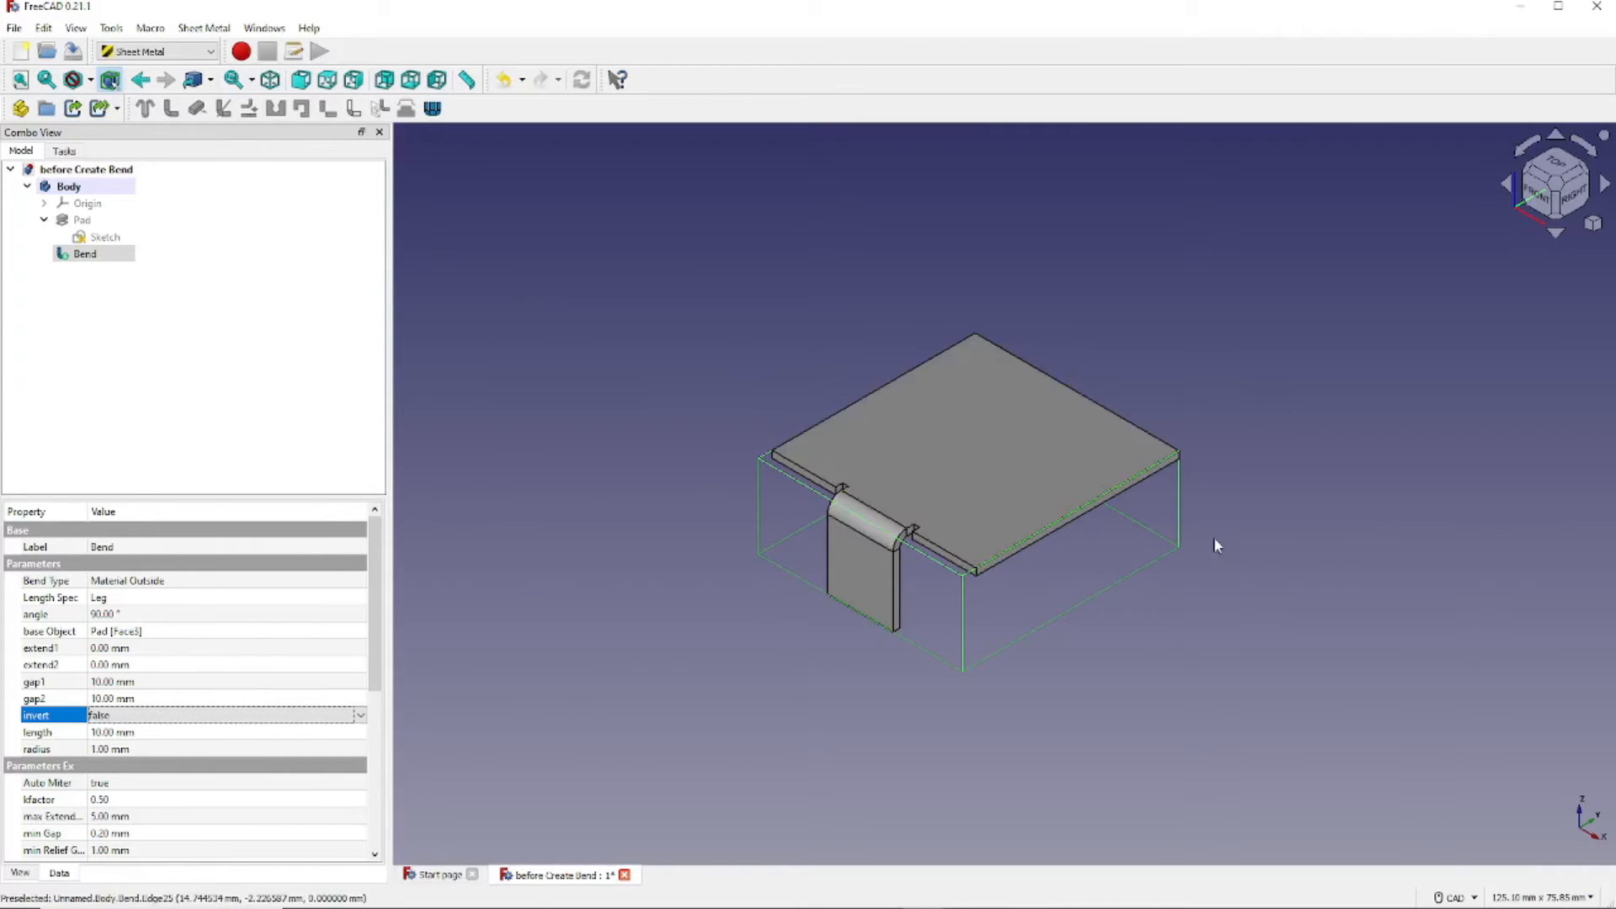
{"action": "middle_click_drag", "start_coordinate": [1261, 556], "coordinate": [1277, 588]}
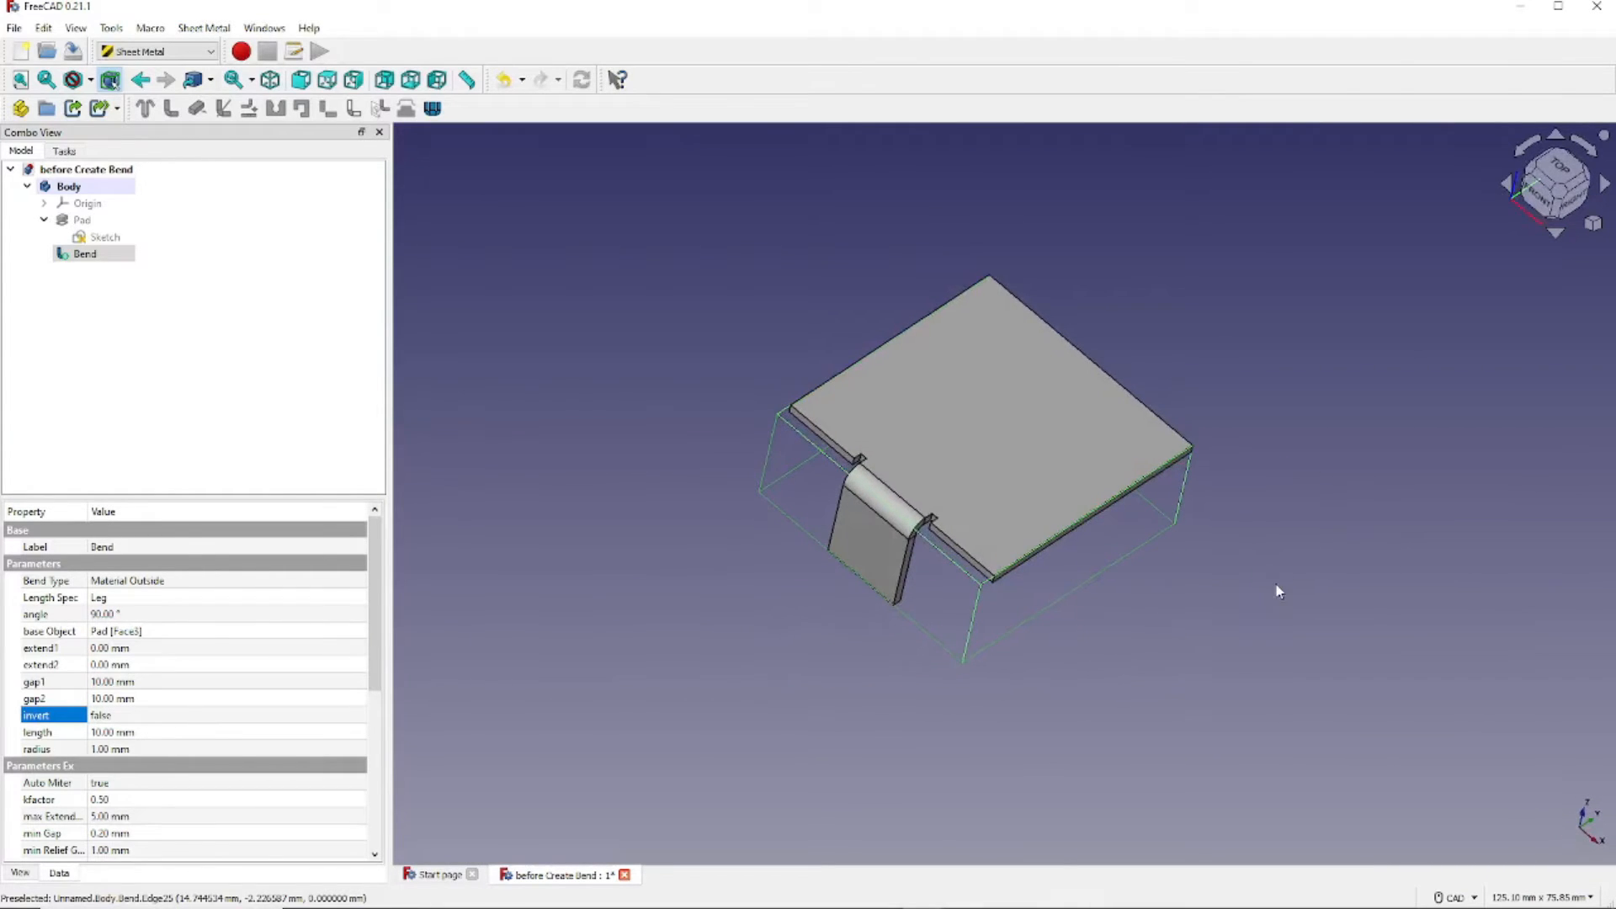
{"action": "left_click", "coordinate": [271, 81]}
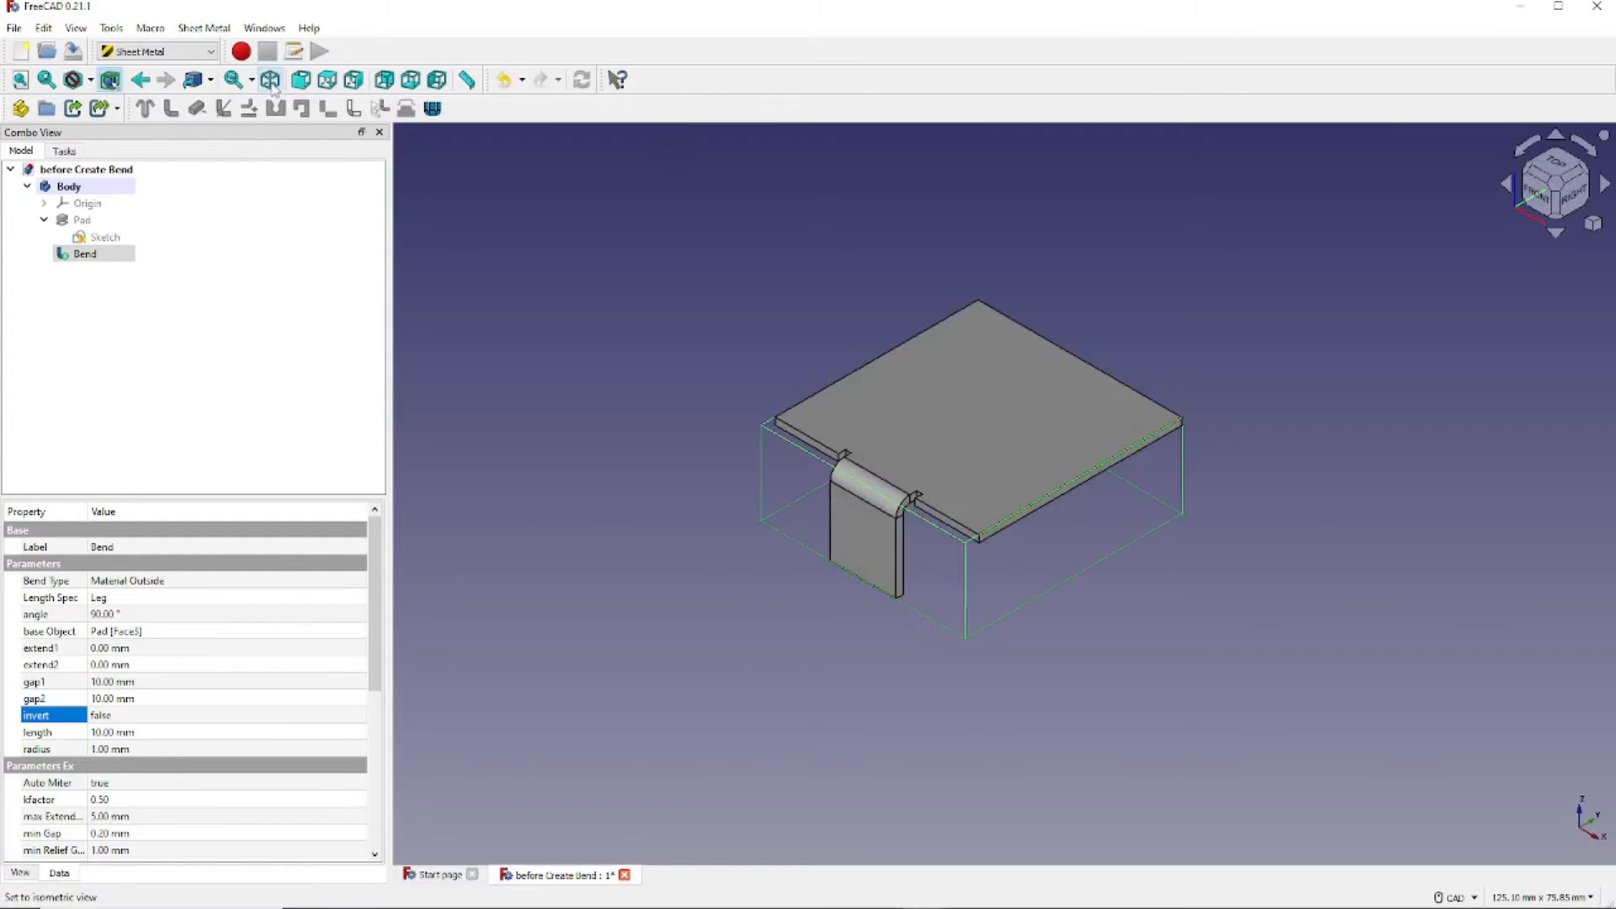
{"action": "left_click", "coordinate": [169, 682]}
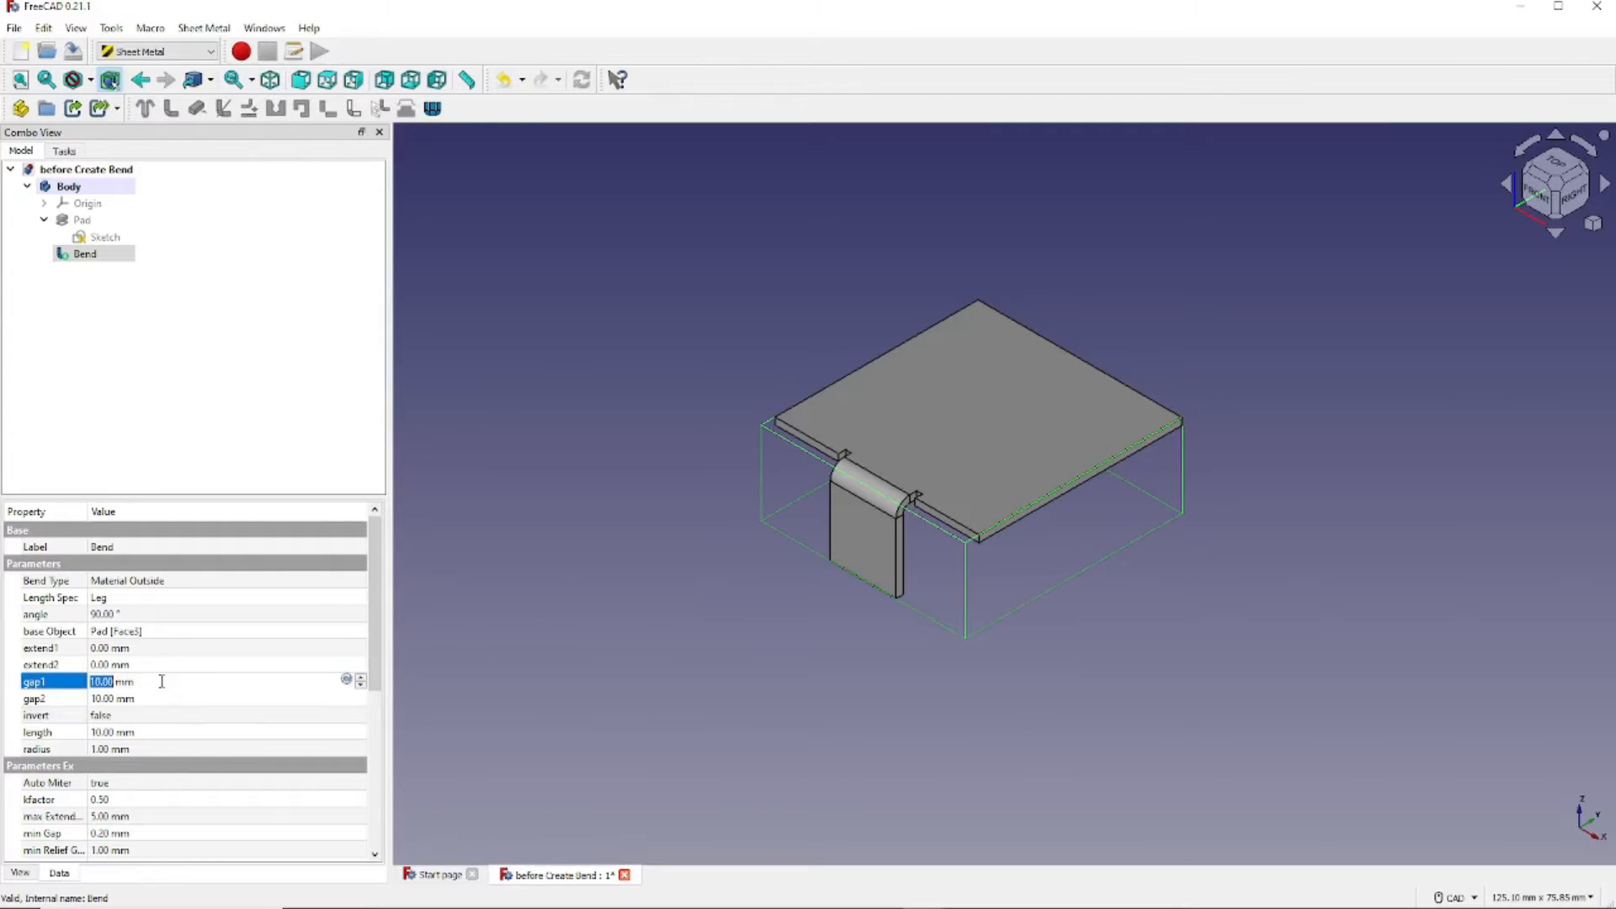
{"action": "type", "text": "0"}
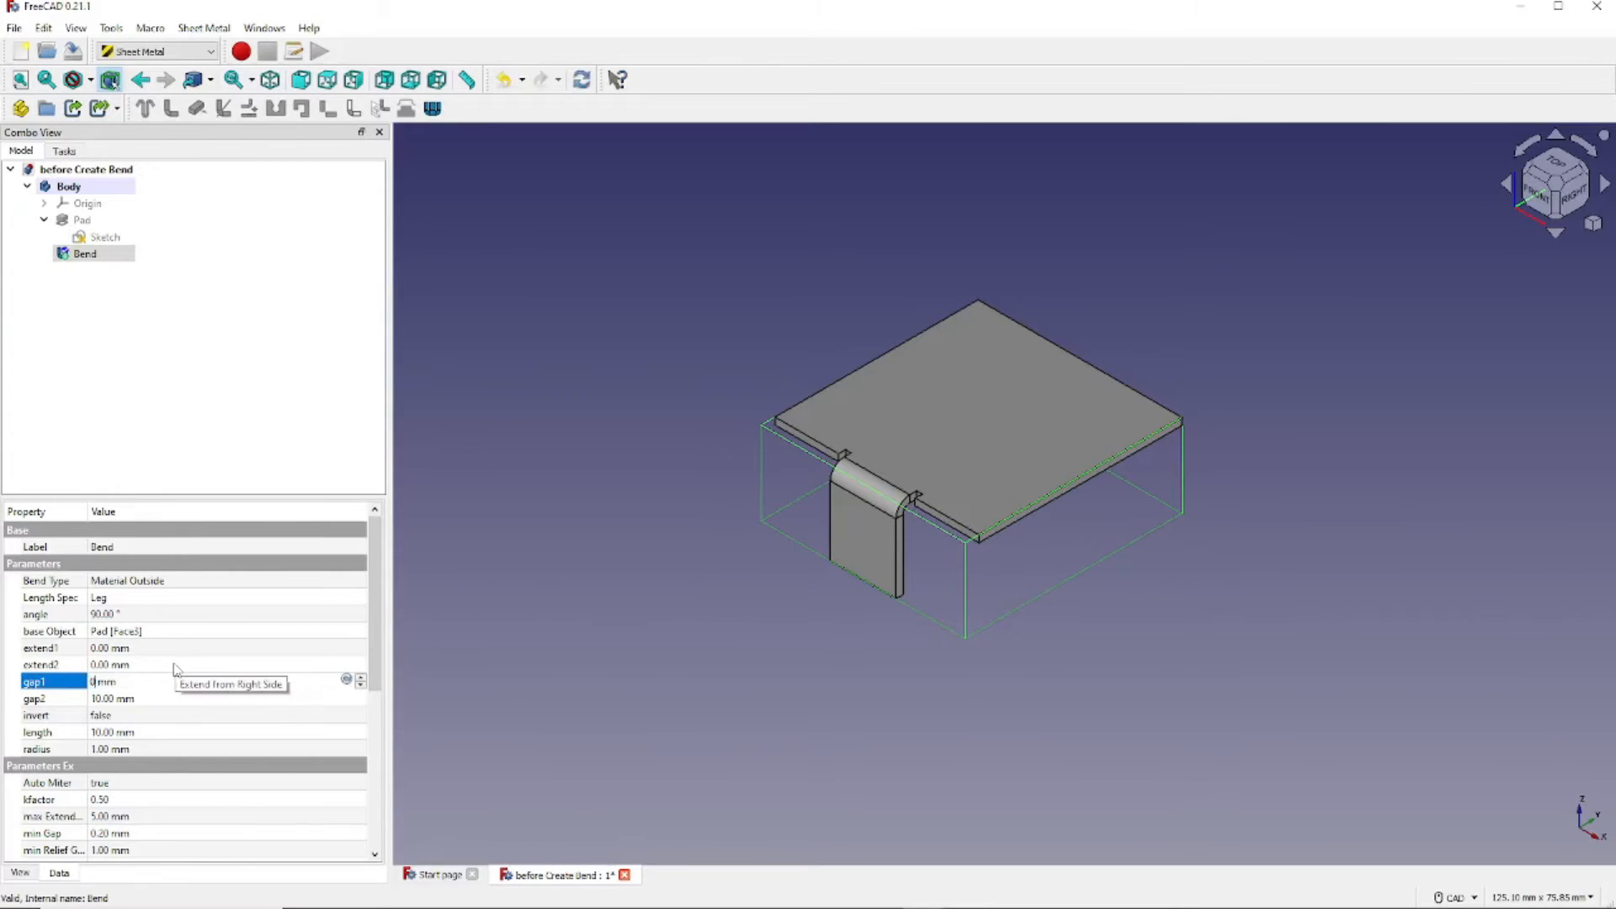
{"action": "key", "text": "Tab"}
{"action": "type", "text": "0"}
{"action": "key", "text": "Tab"}
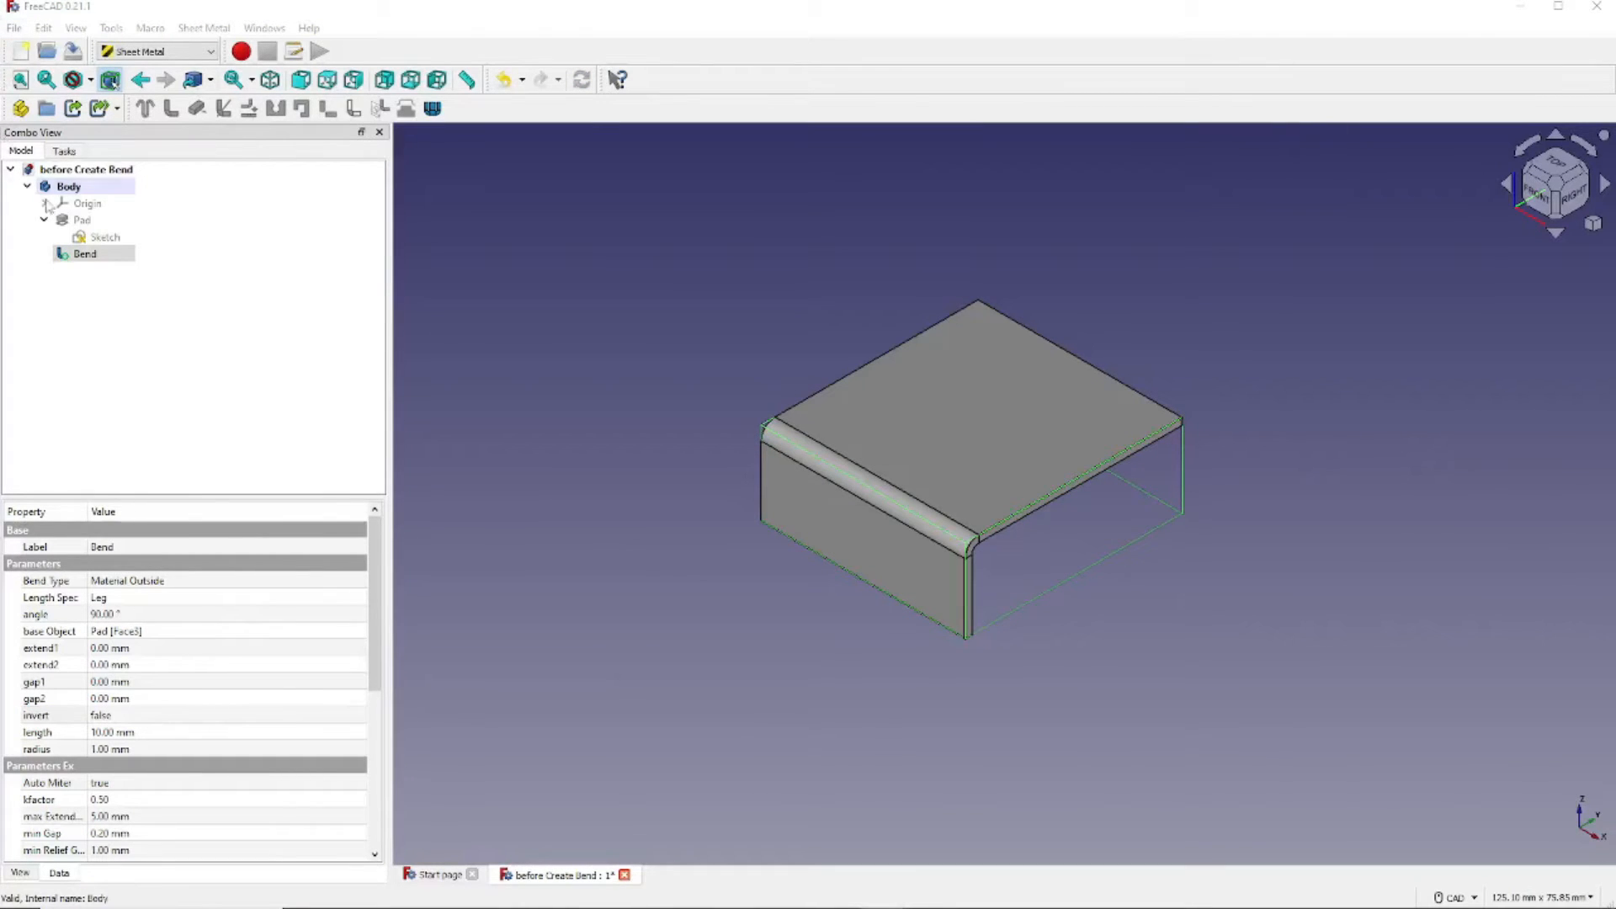
- Select the Bend and set its Auto Miter property to false
{"action": "left_click", "coordinate": [60, 256]}
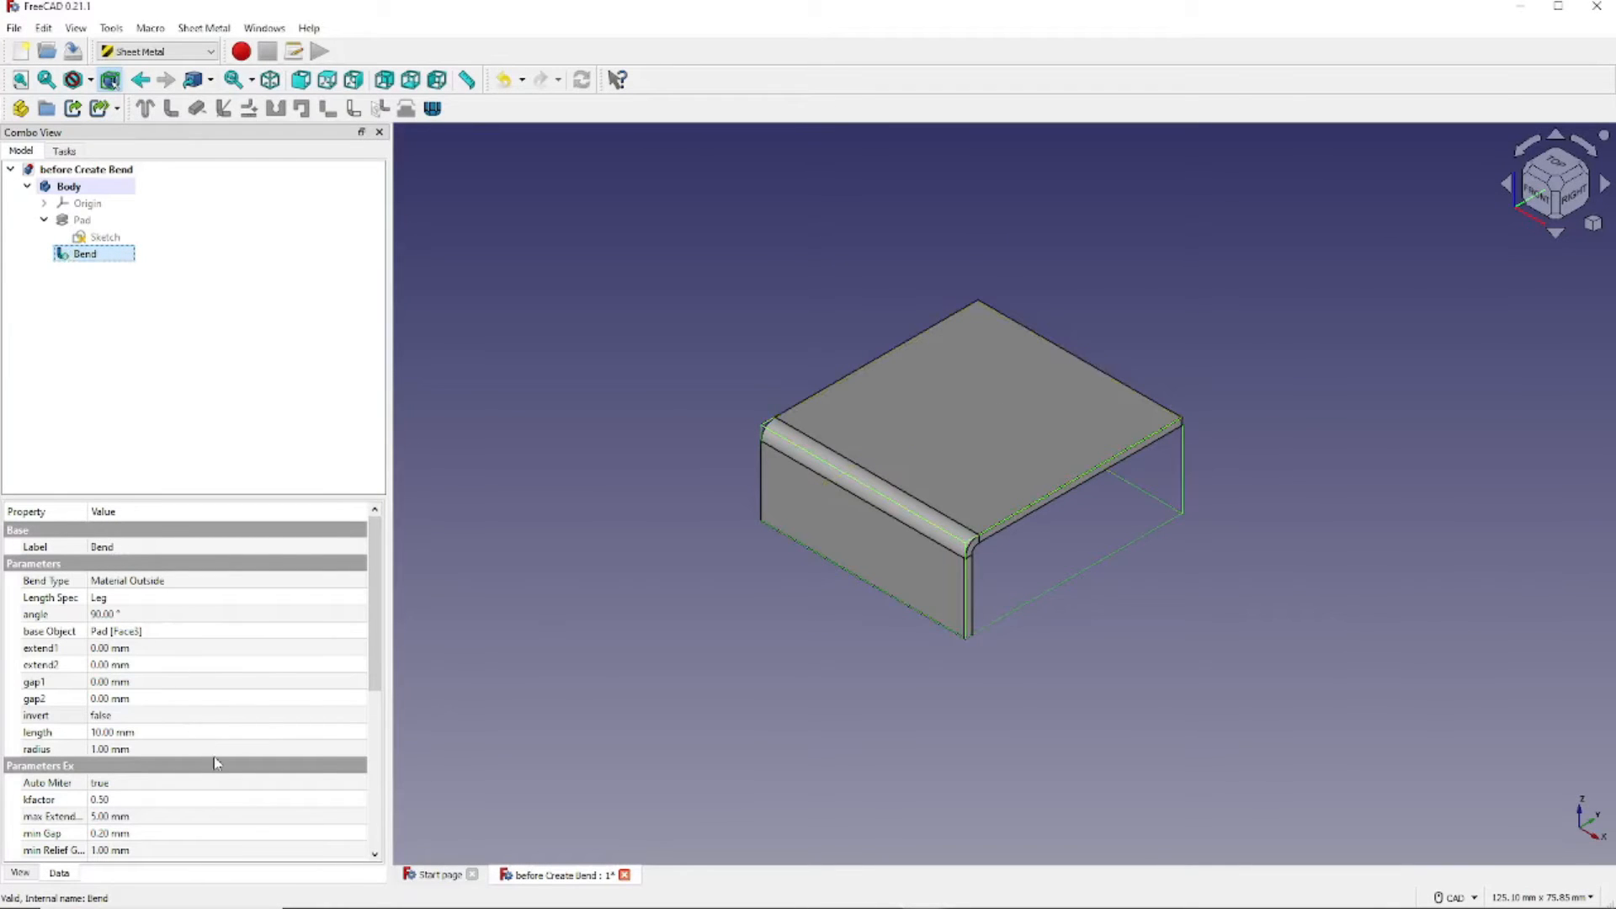
{"action": "left_click", "coordinate": [145, 784]}
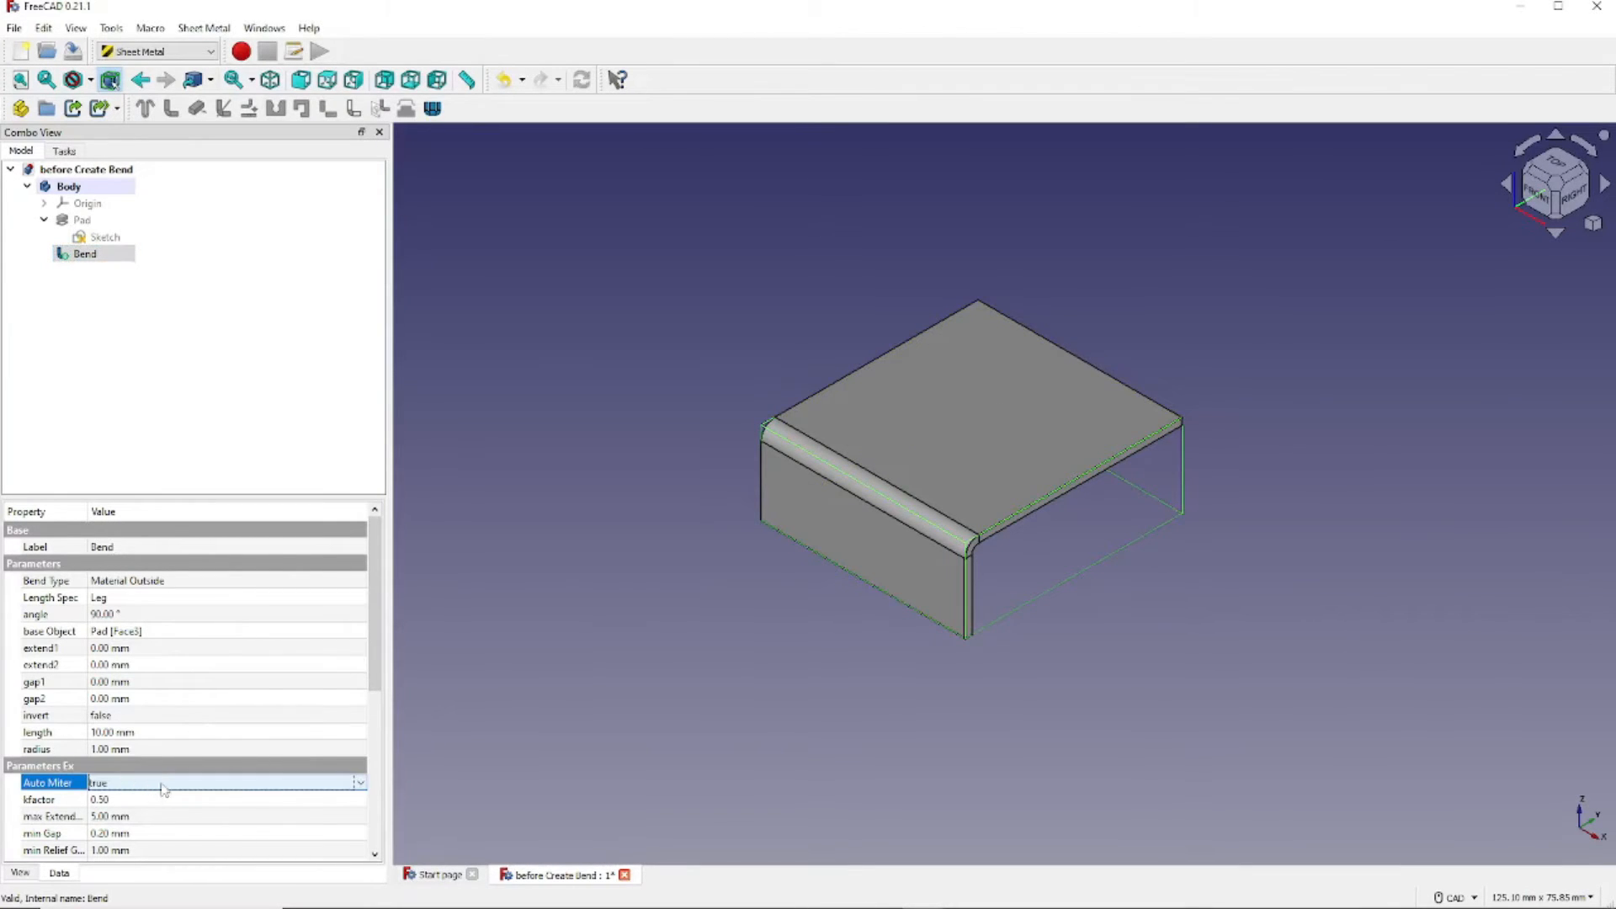
{"action": "left_click", "coordinate": [361, 785]}
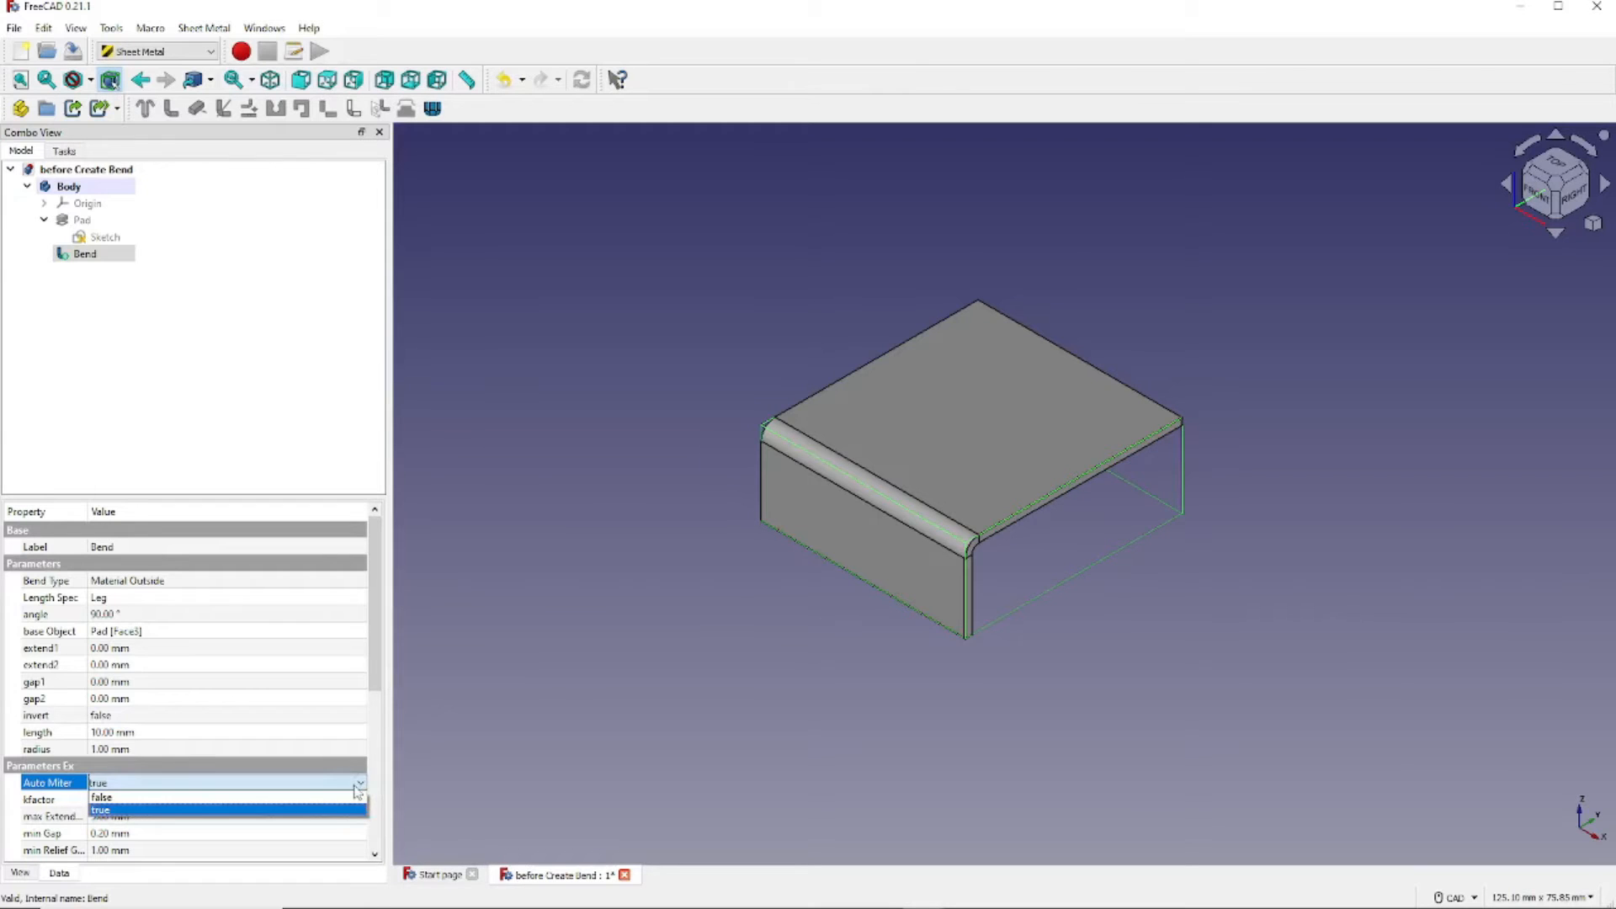
{"action": "left_click", "coordinate": [338, 799]}
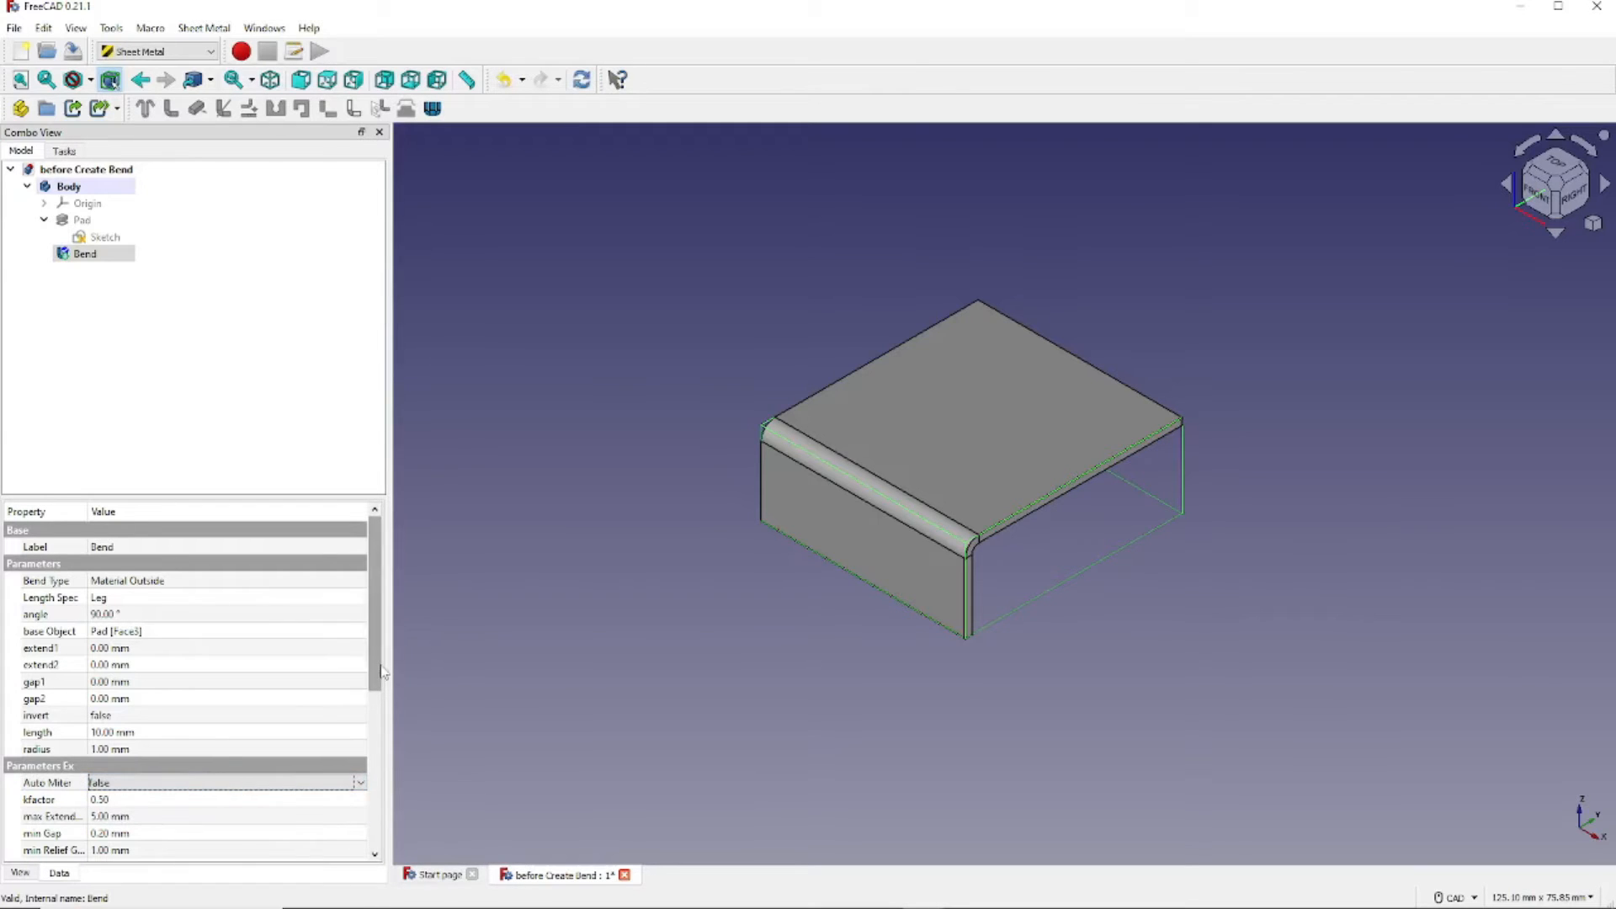
{"action": "left_click_drag", "start_coordinate": [380, 667], "coordinate": [390, 849]}
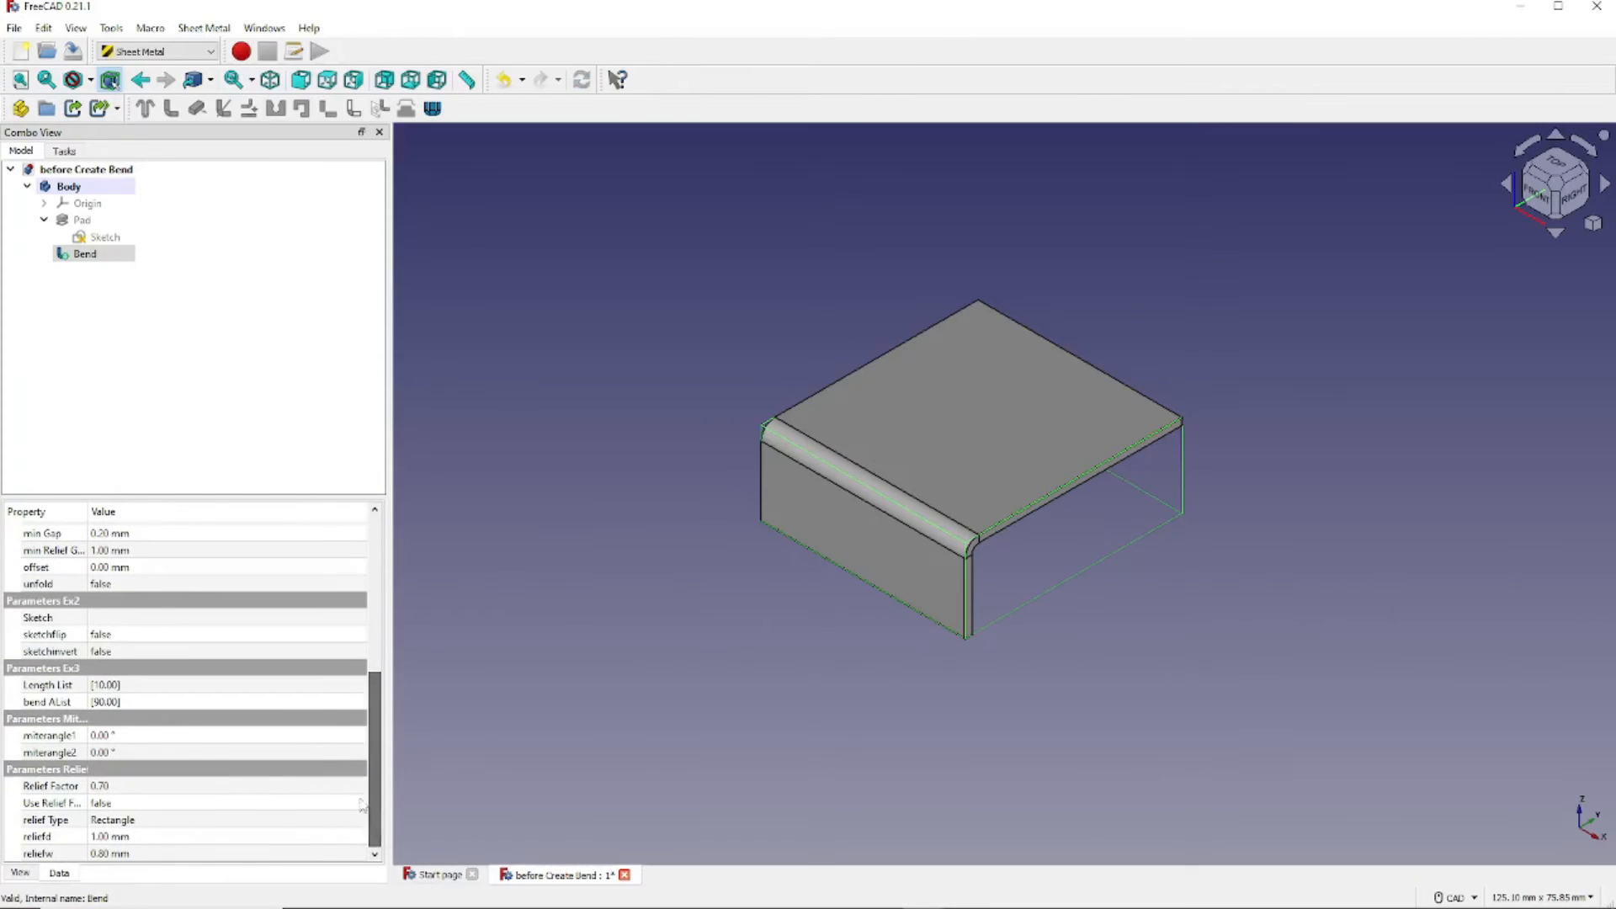
- Try 10° for miterangle1 and miterangle2, then inspect the angled flange ends
{"action": "left_click", "coordinate": [153, 737]}
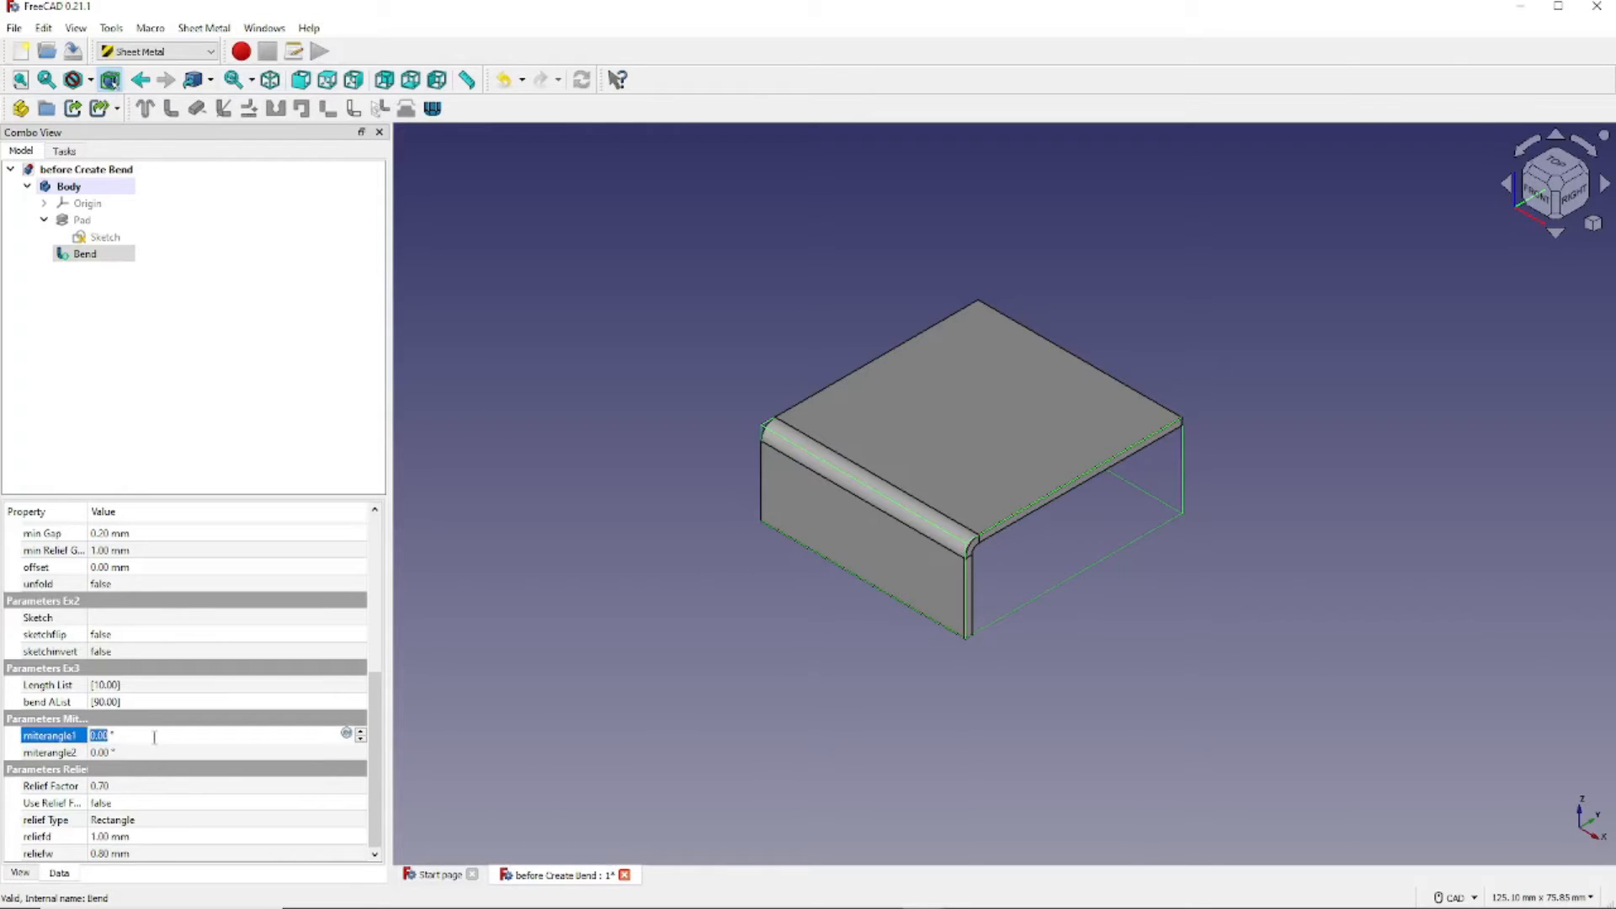
{"action": "type", "text": "10"}
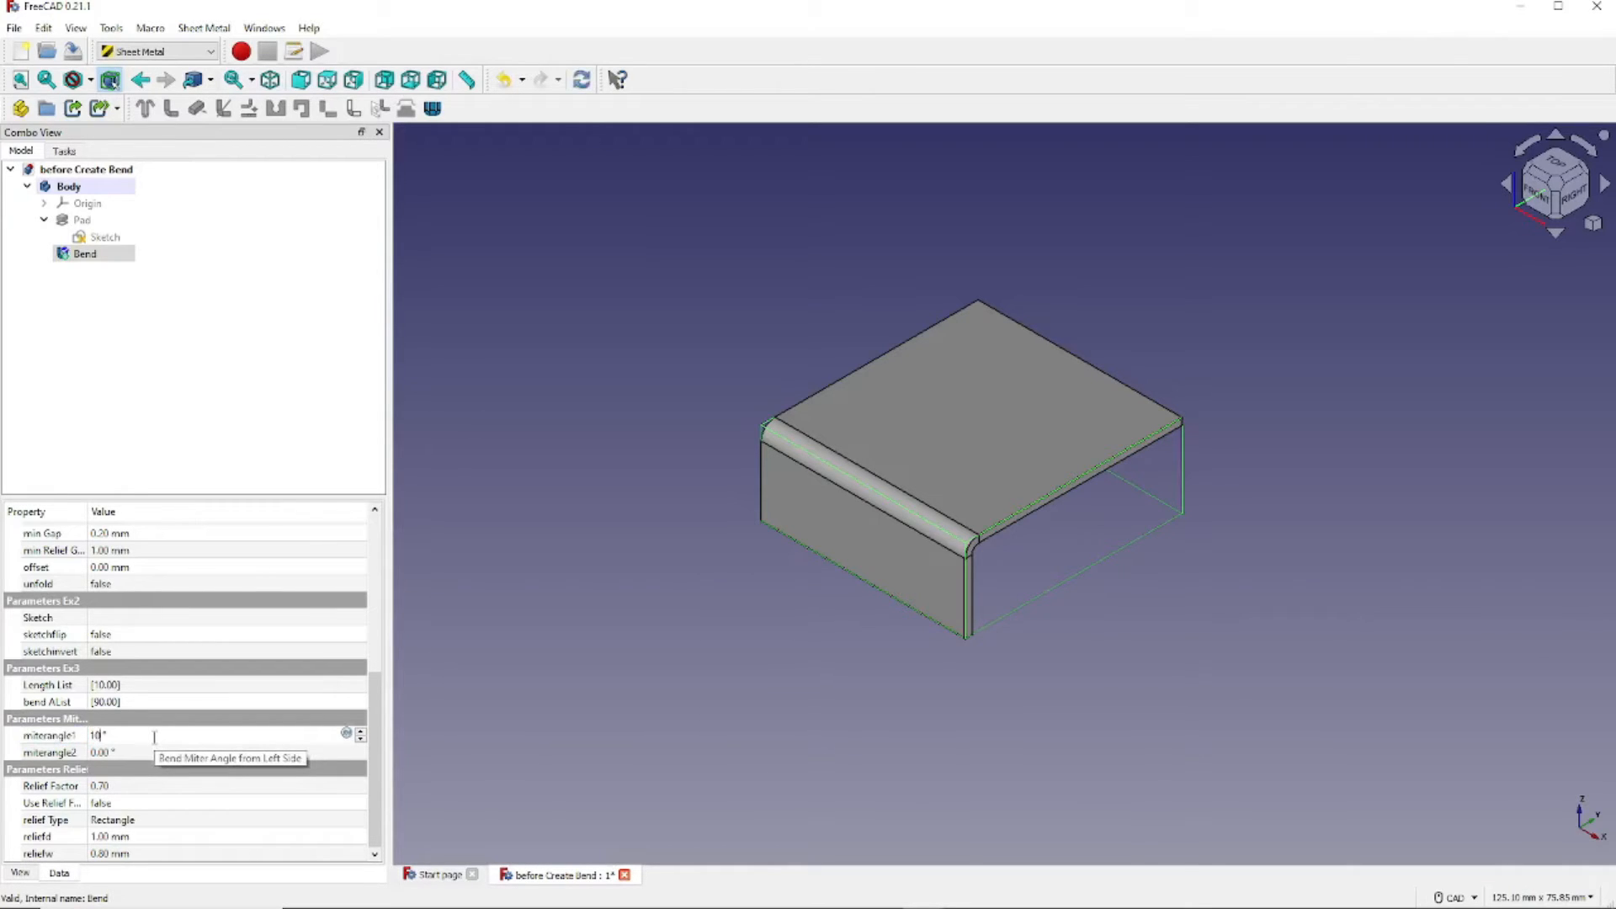
{"action": "key", "text": "Return"}
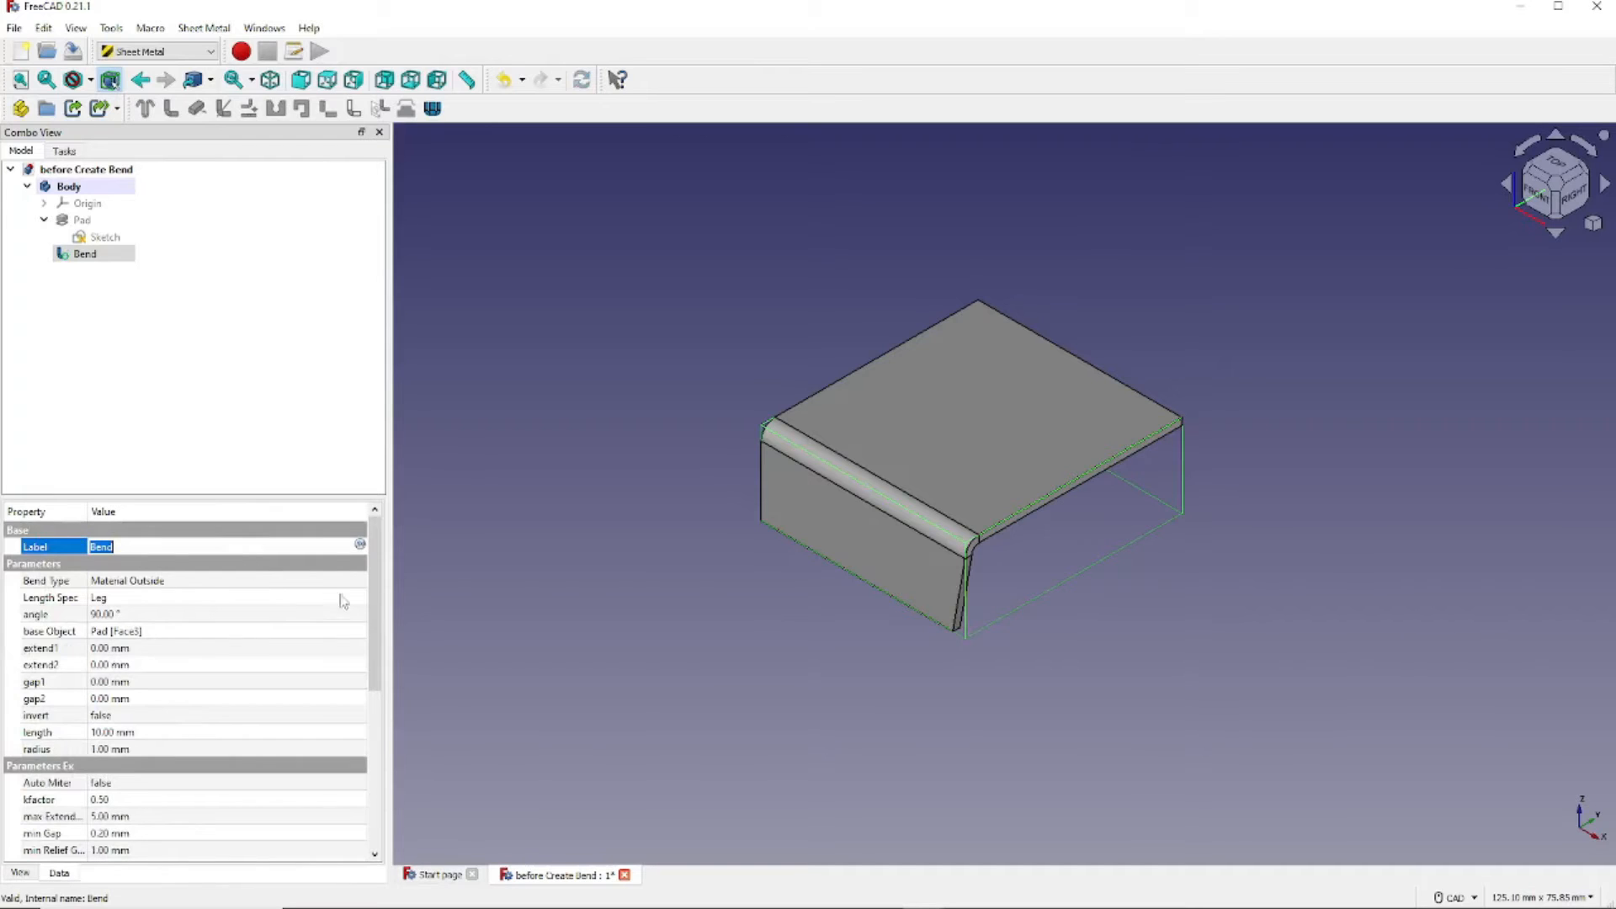
{"action": "scroll", "coordinate": [324, 699], "scroll_direction": "down", "scroll_amount": 6}
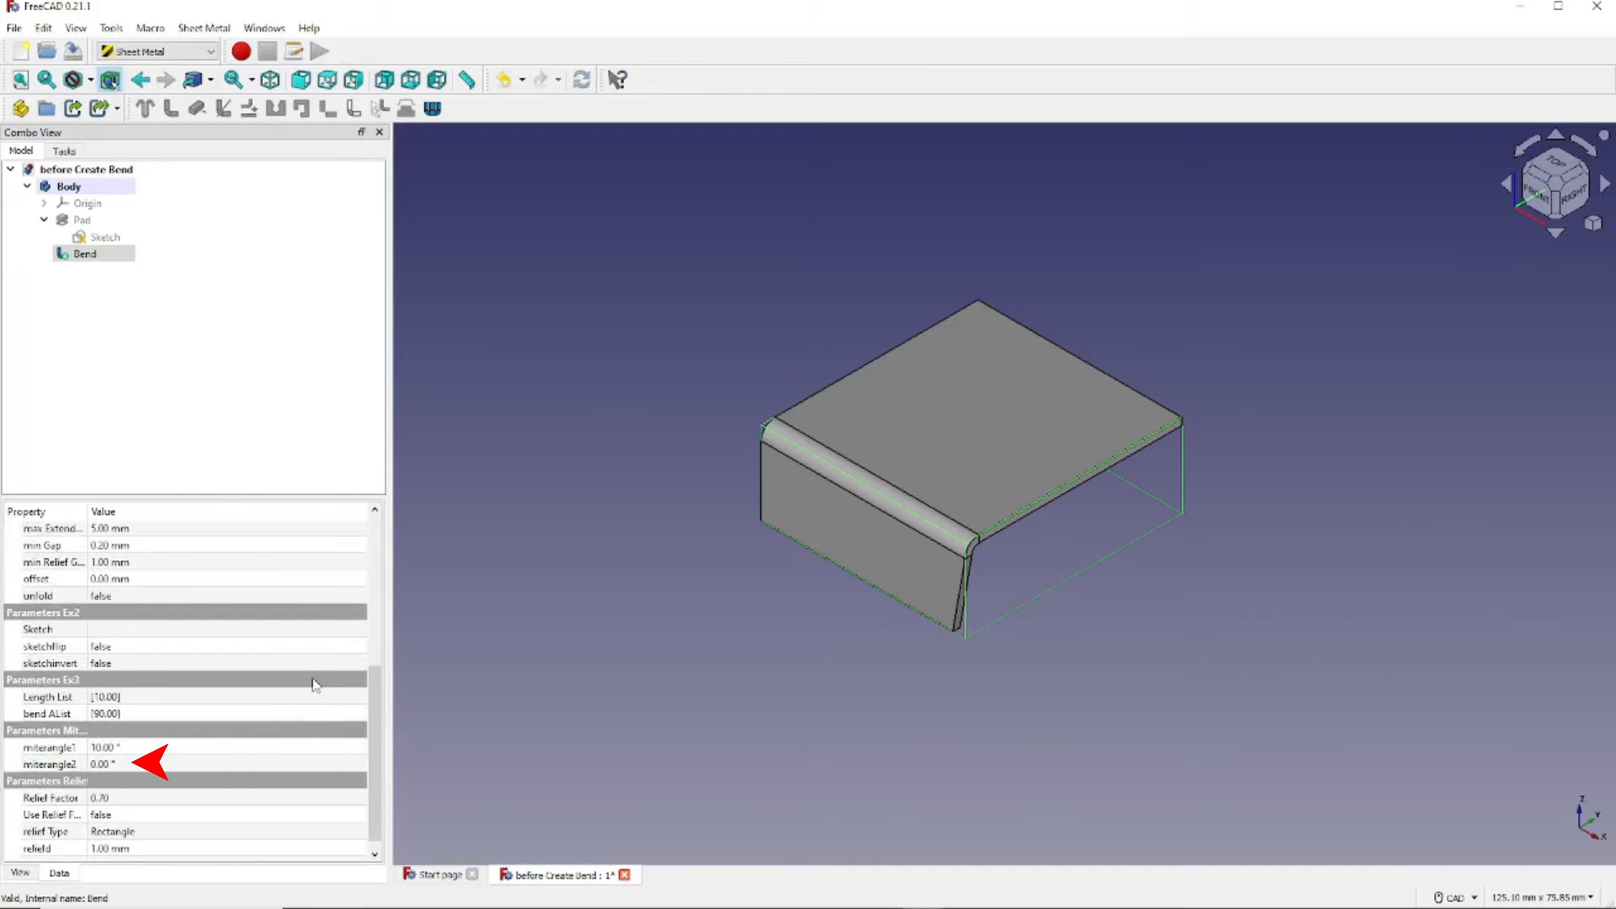
{"action": "left_click", "coordinate": [134, 766]}
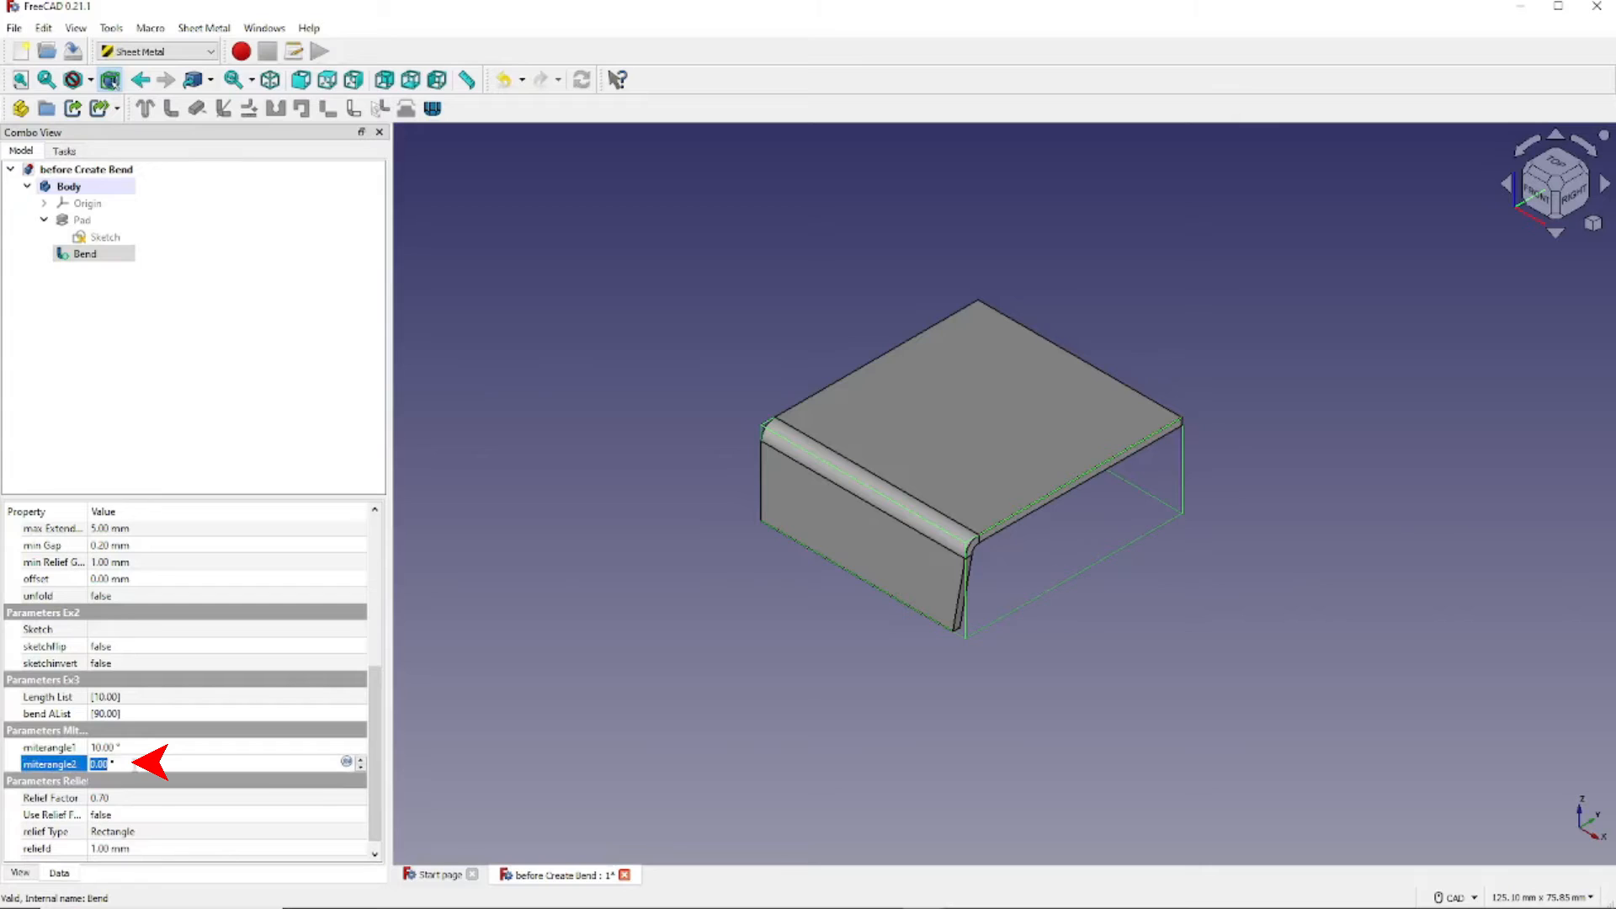
{"action": "type", "text": "10"}
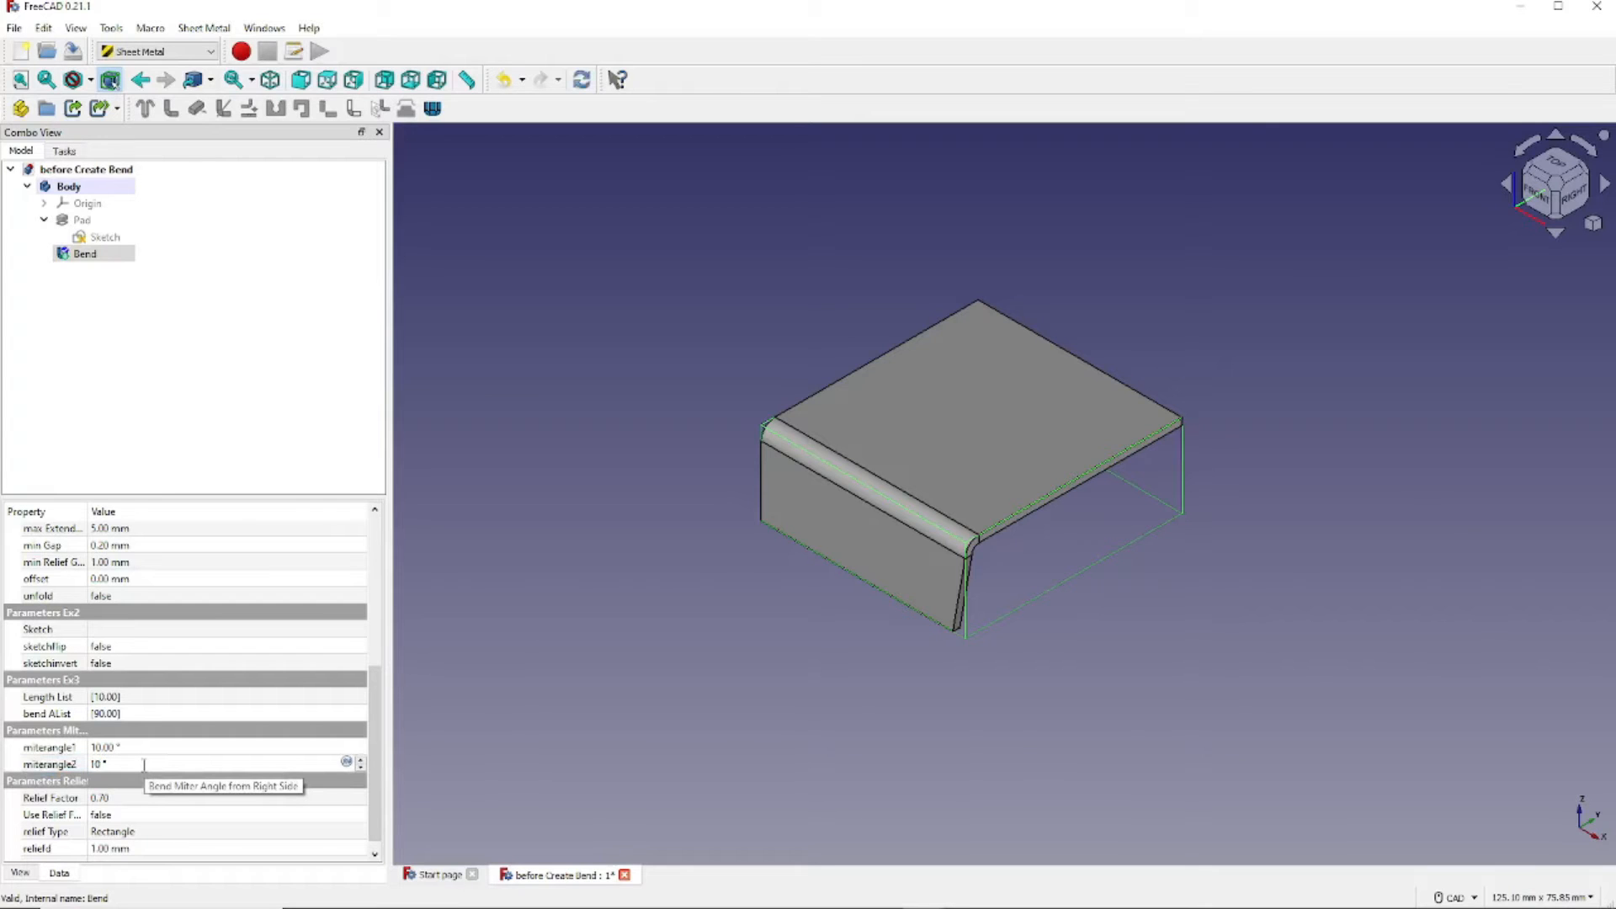
{"action": "key", "text": "Return"}
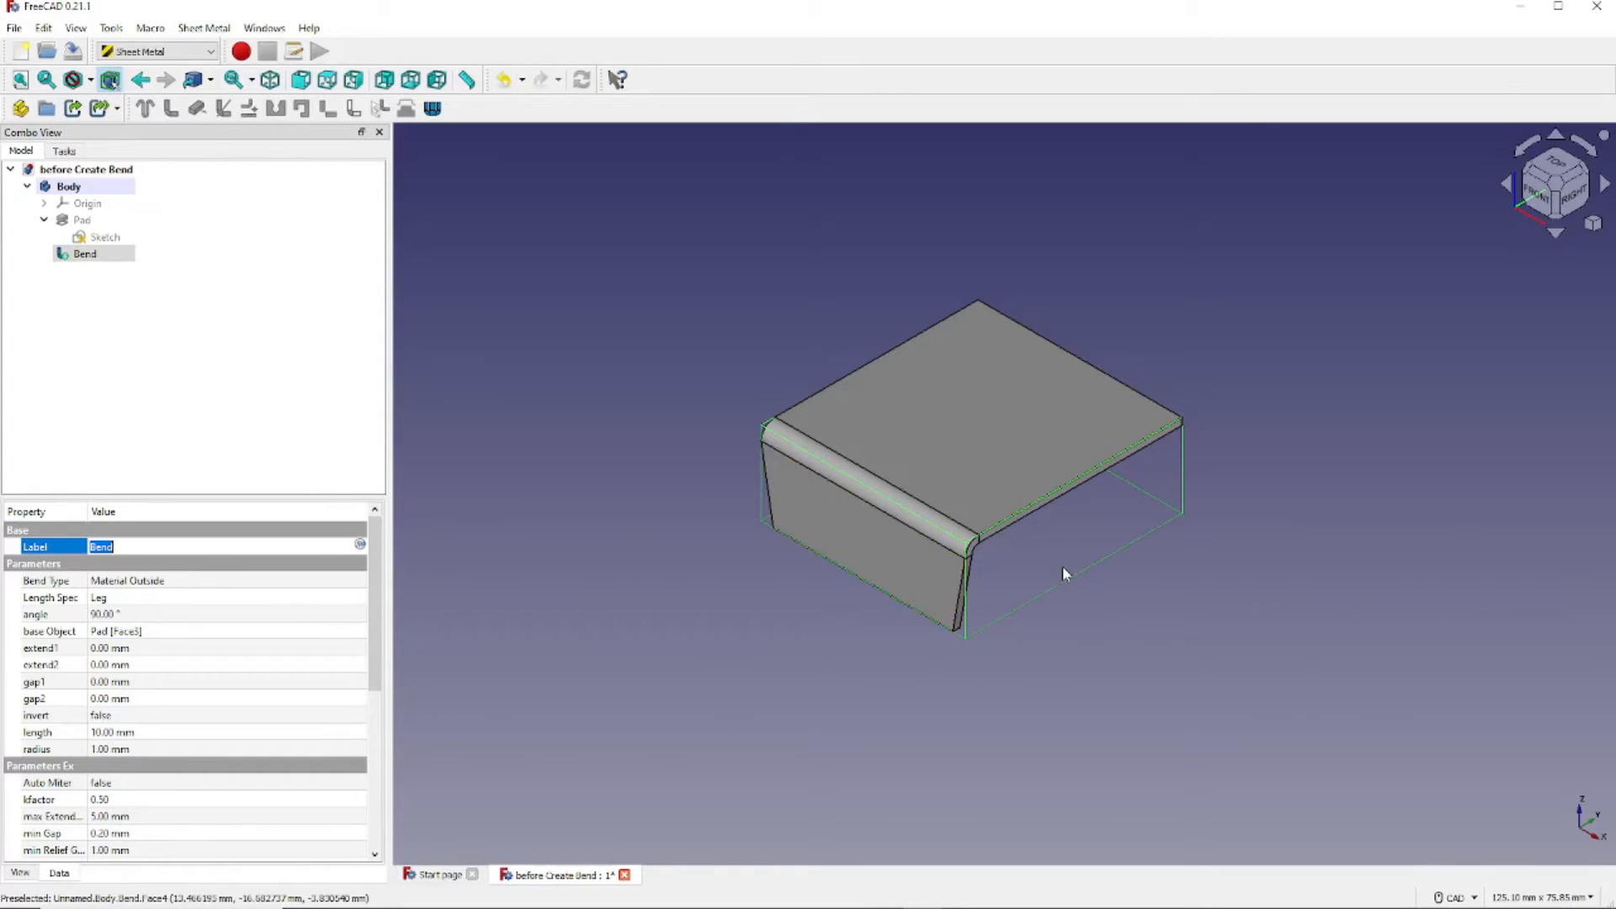
{"action": "middle_click_drag", "start_coordinate": [1065, 575], "coordinate": [1209, 508]}
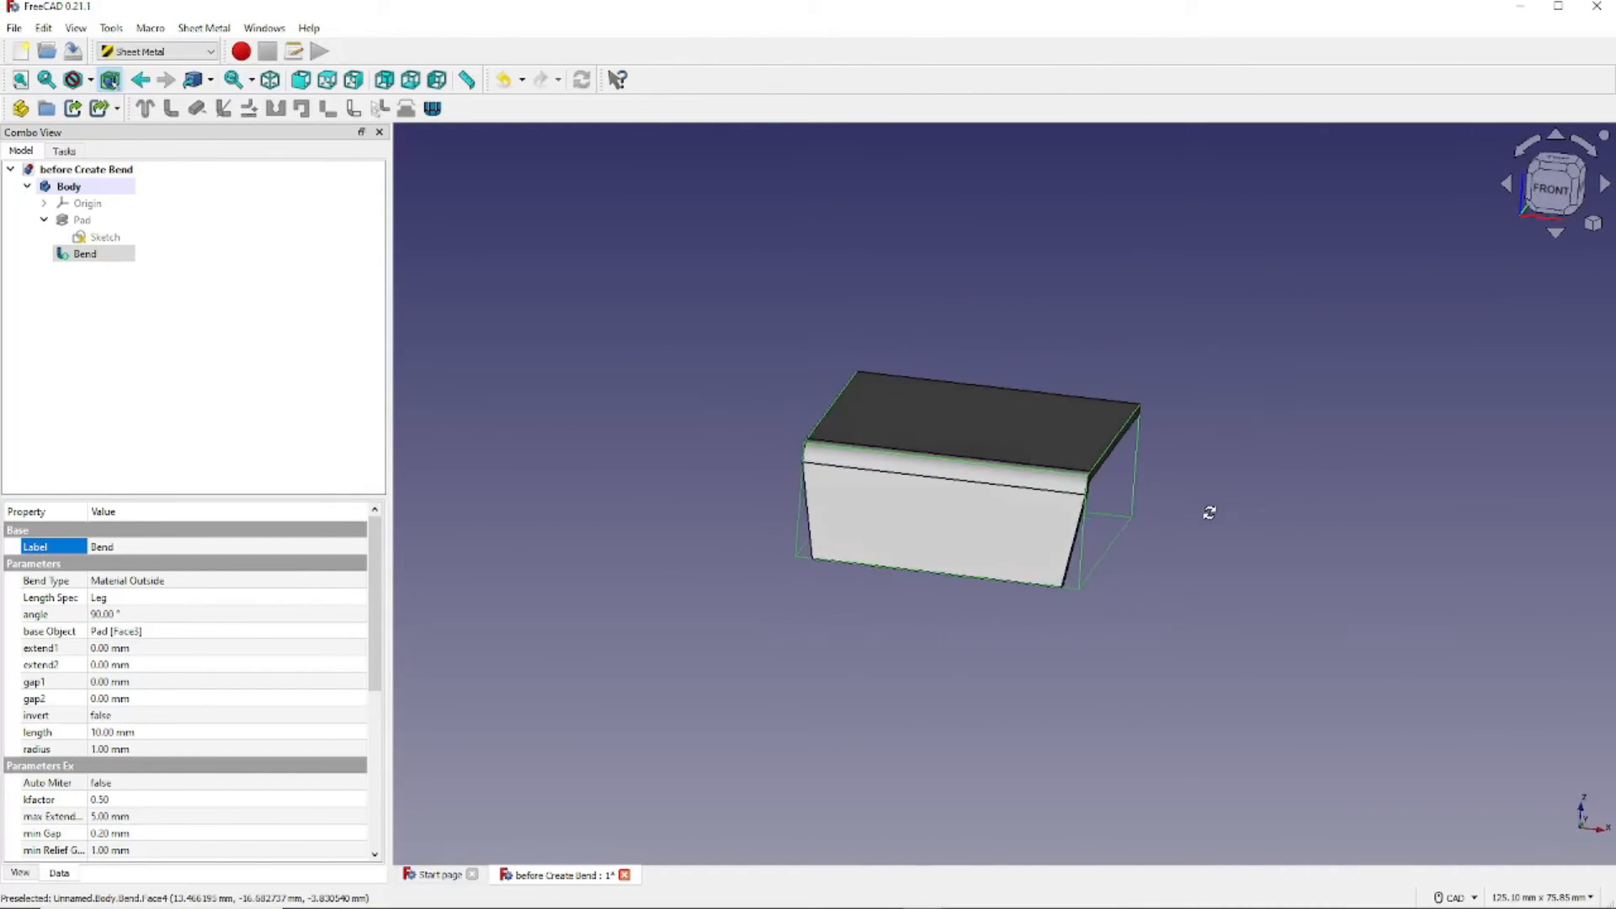
{"action": "left_click", "coordinate": [270, 80]}
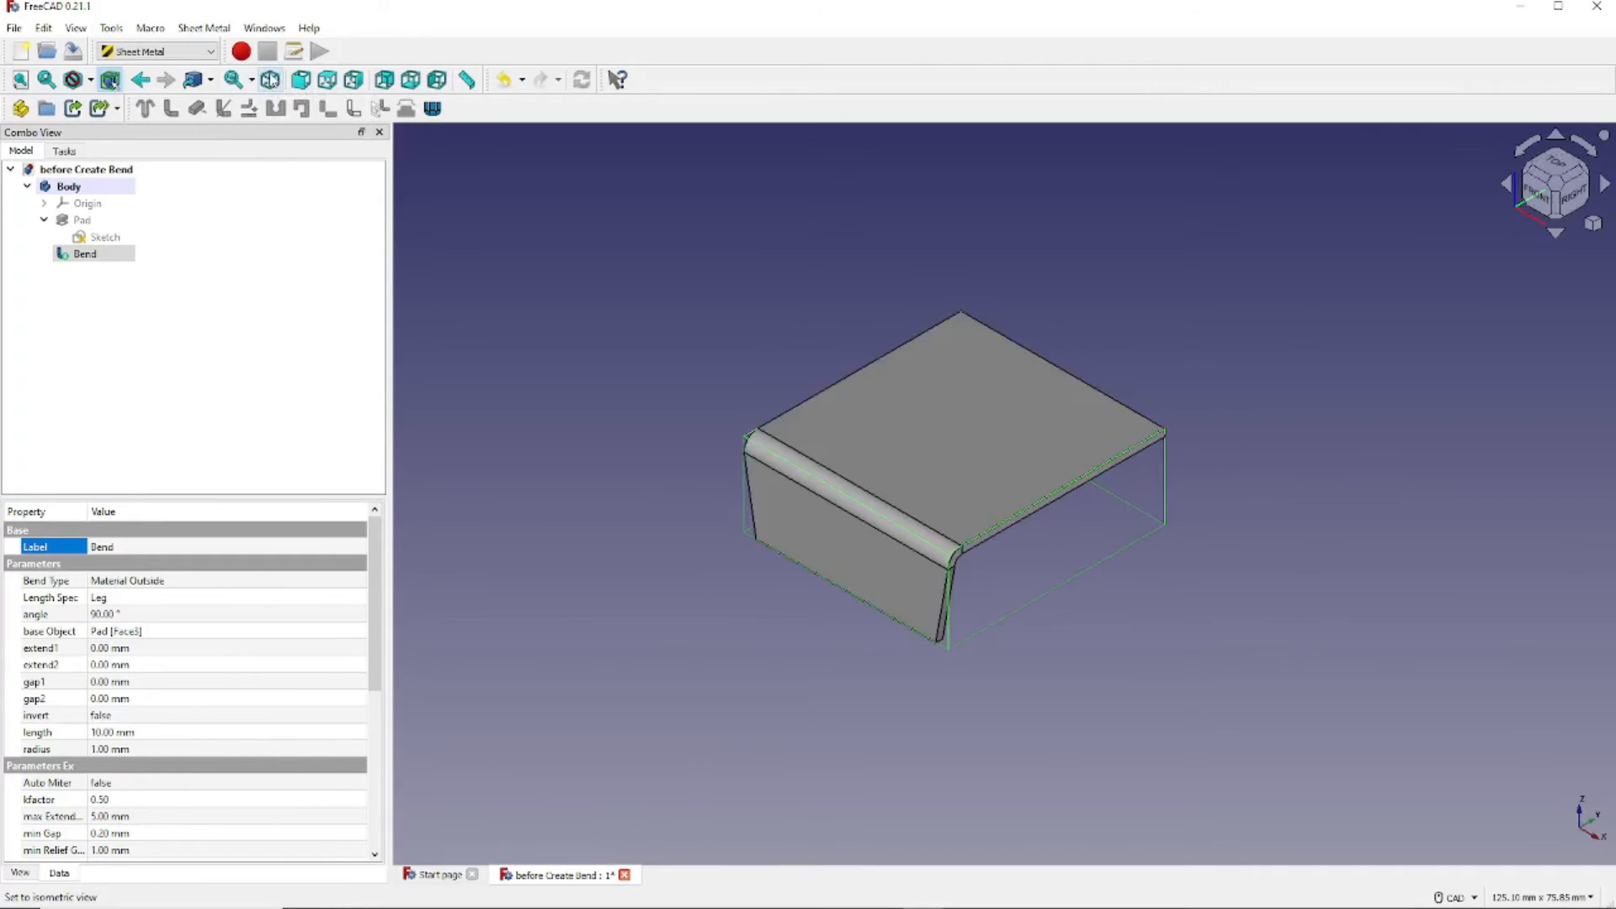
- Reset miterangle1 and miterangle2 to 0° and set Auto Miter back to true
{"action": "scroll", "coordinate": [269, 662], "scroll_direction": "down", "scroll_amount": 6}
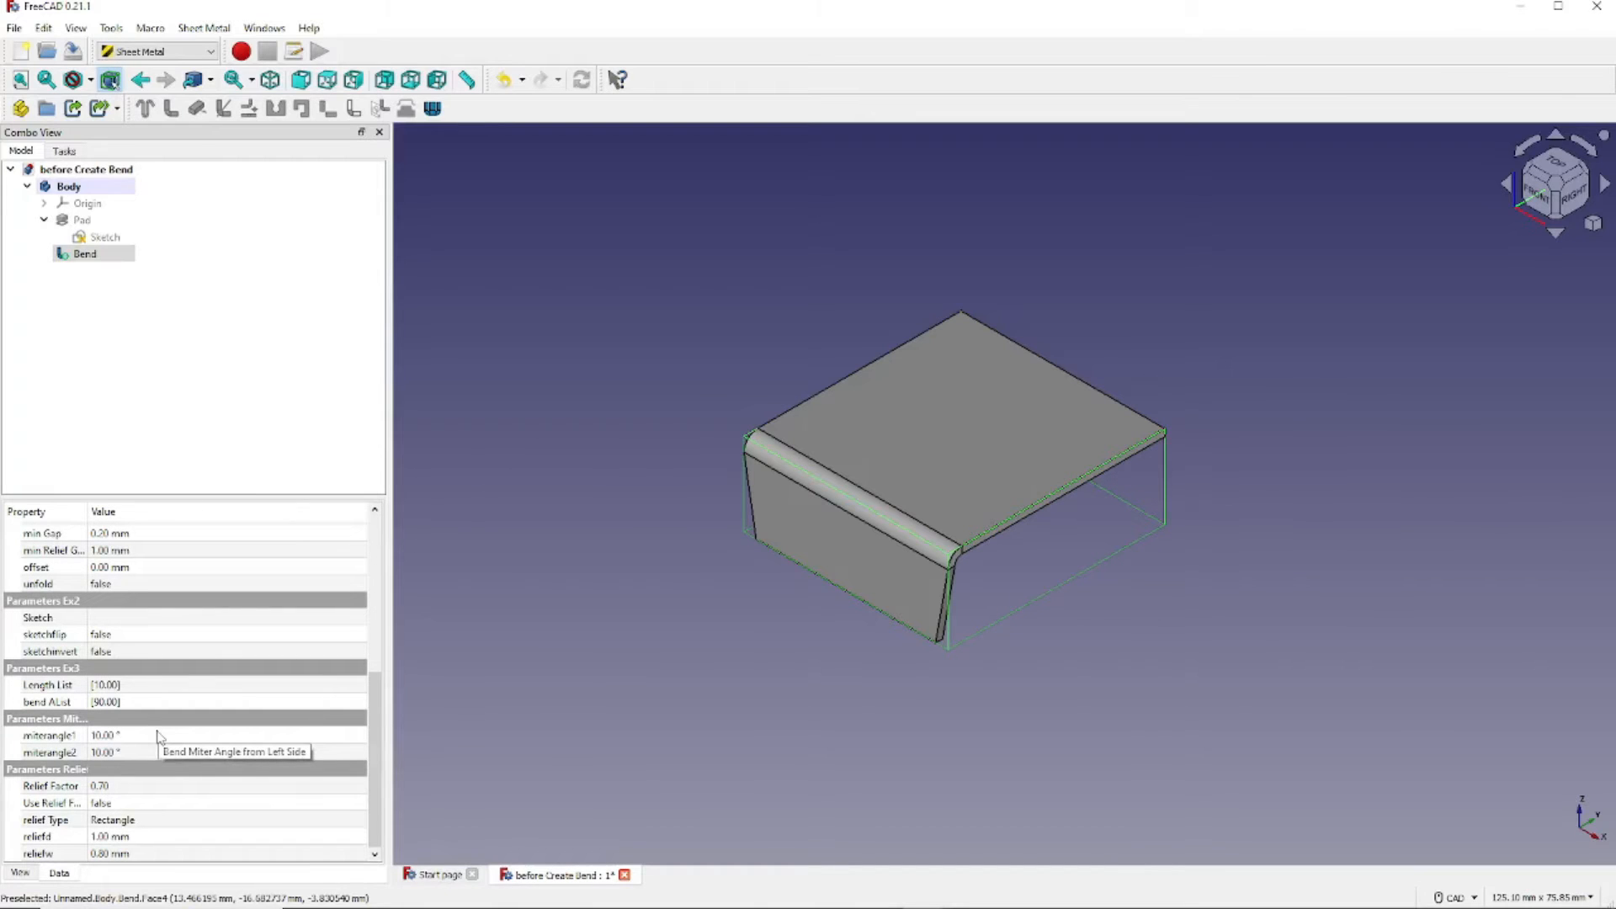
{"action": "left_click", "coordinate": [163, 735]}
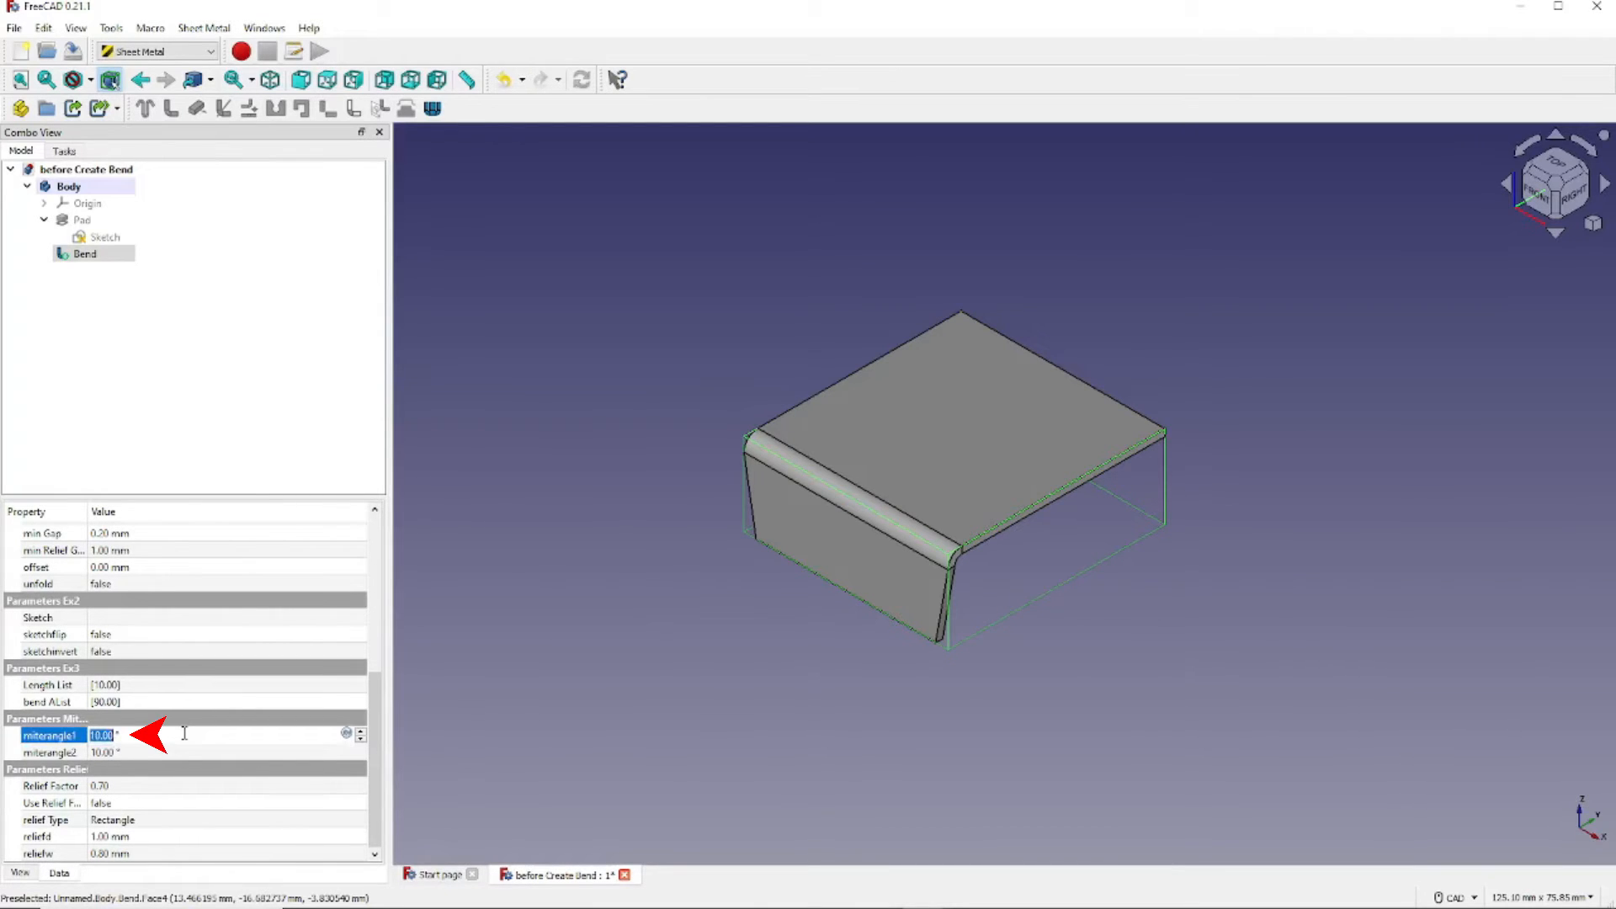
{"action": "type", "text": "0"}
{"action": "key", "text": "Tab"}
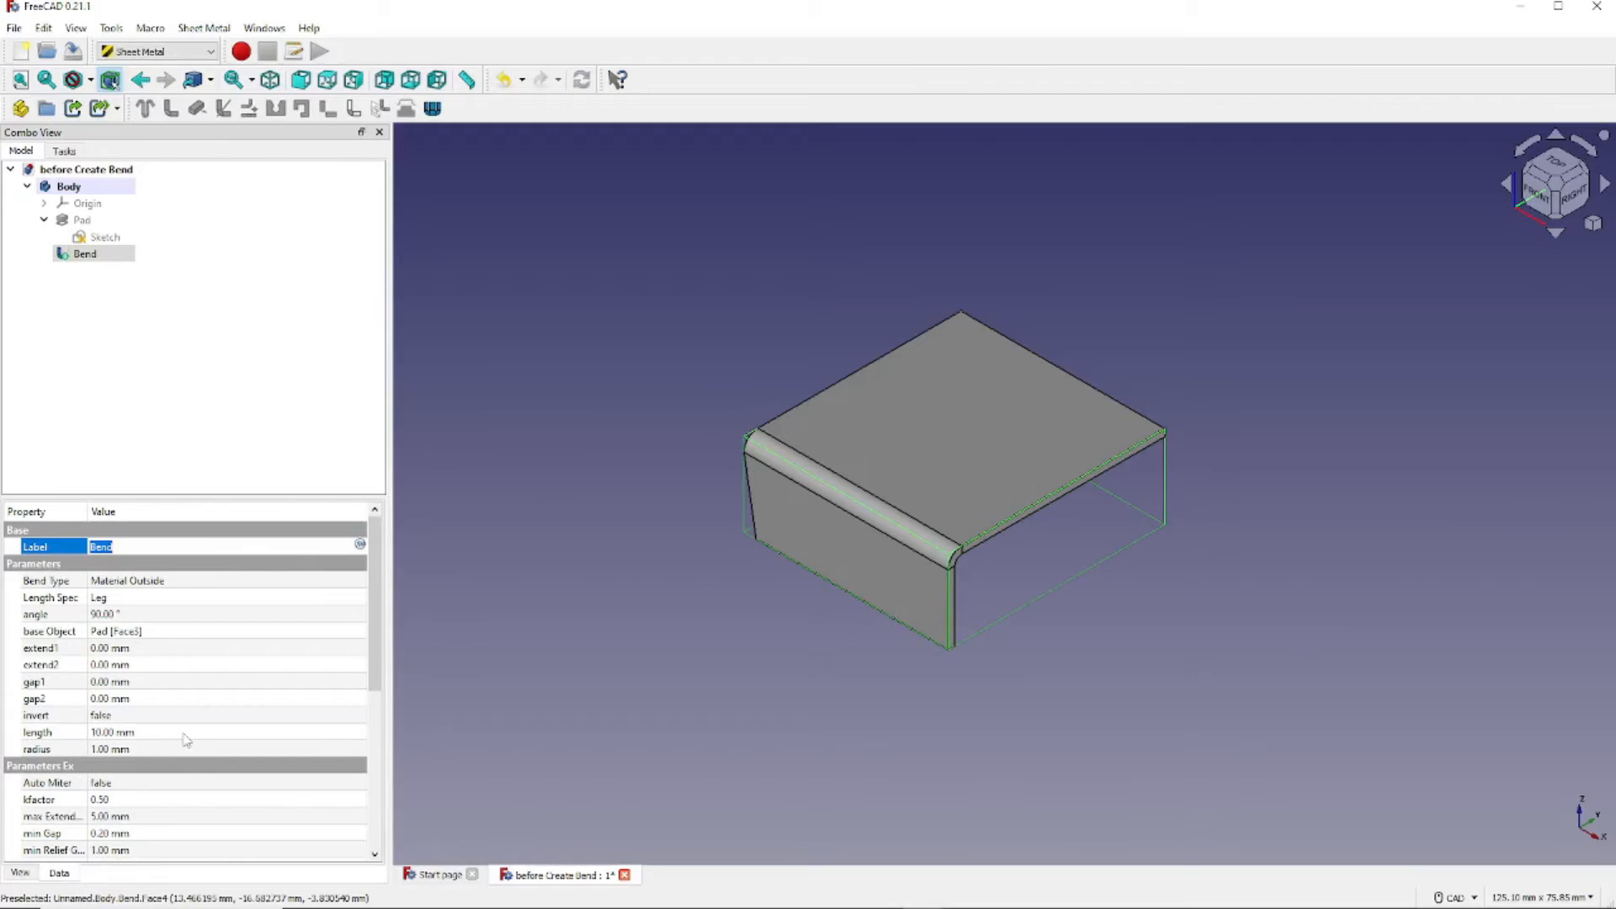
{"action": "scroll", "coordinate": [186, 740], "scroll_direction": "down", "scroll_amount": 6}
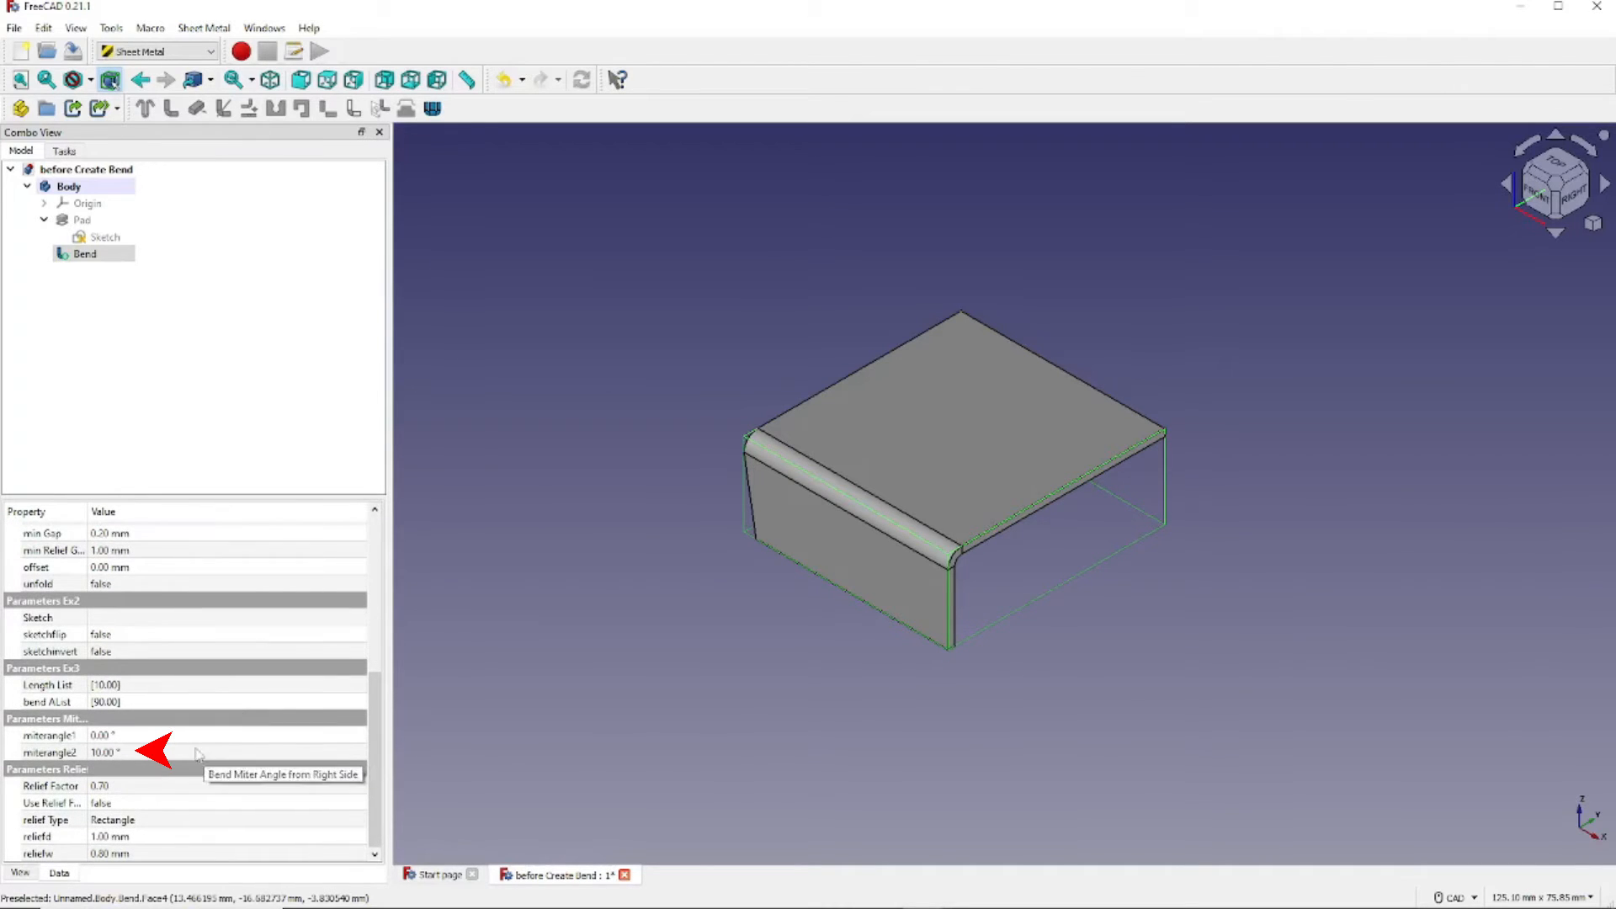
{"action": "left_click", "coordinate": [195, 751]}
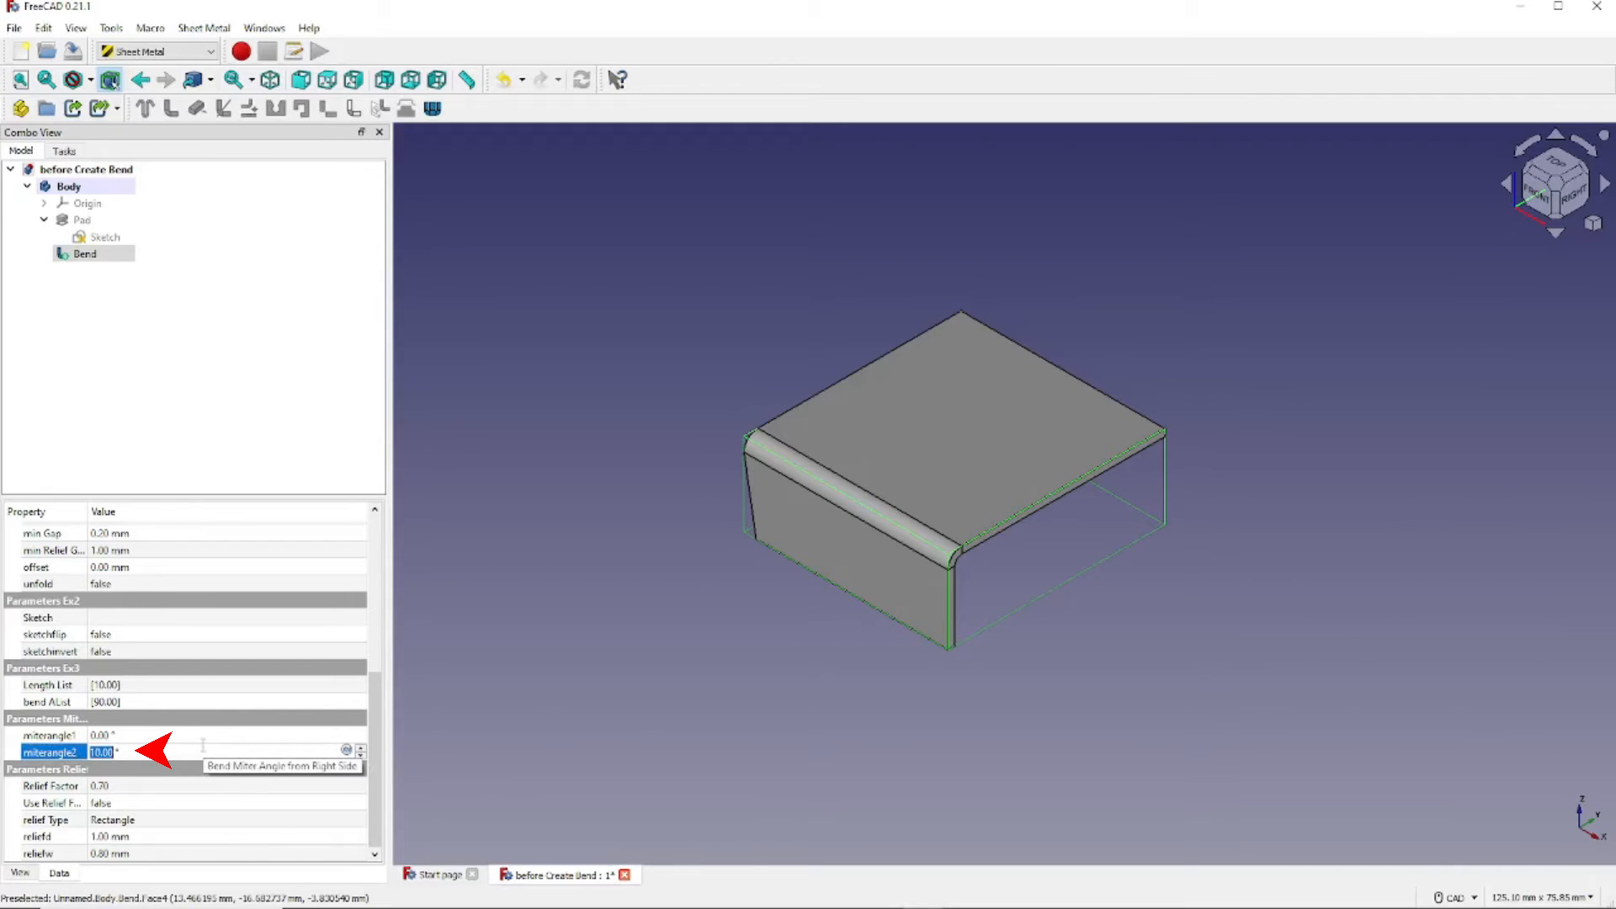
{"action": "type", "text": "0"}
{"action": "key", "text": "Return"}
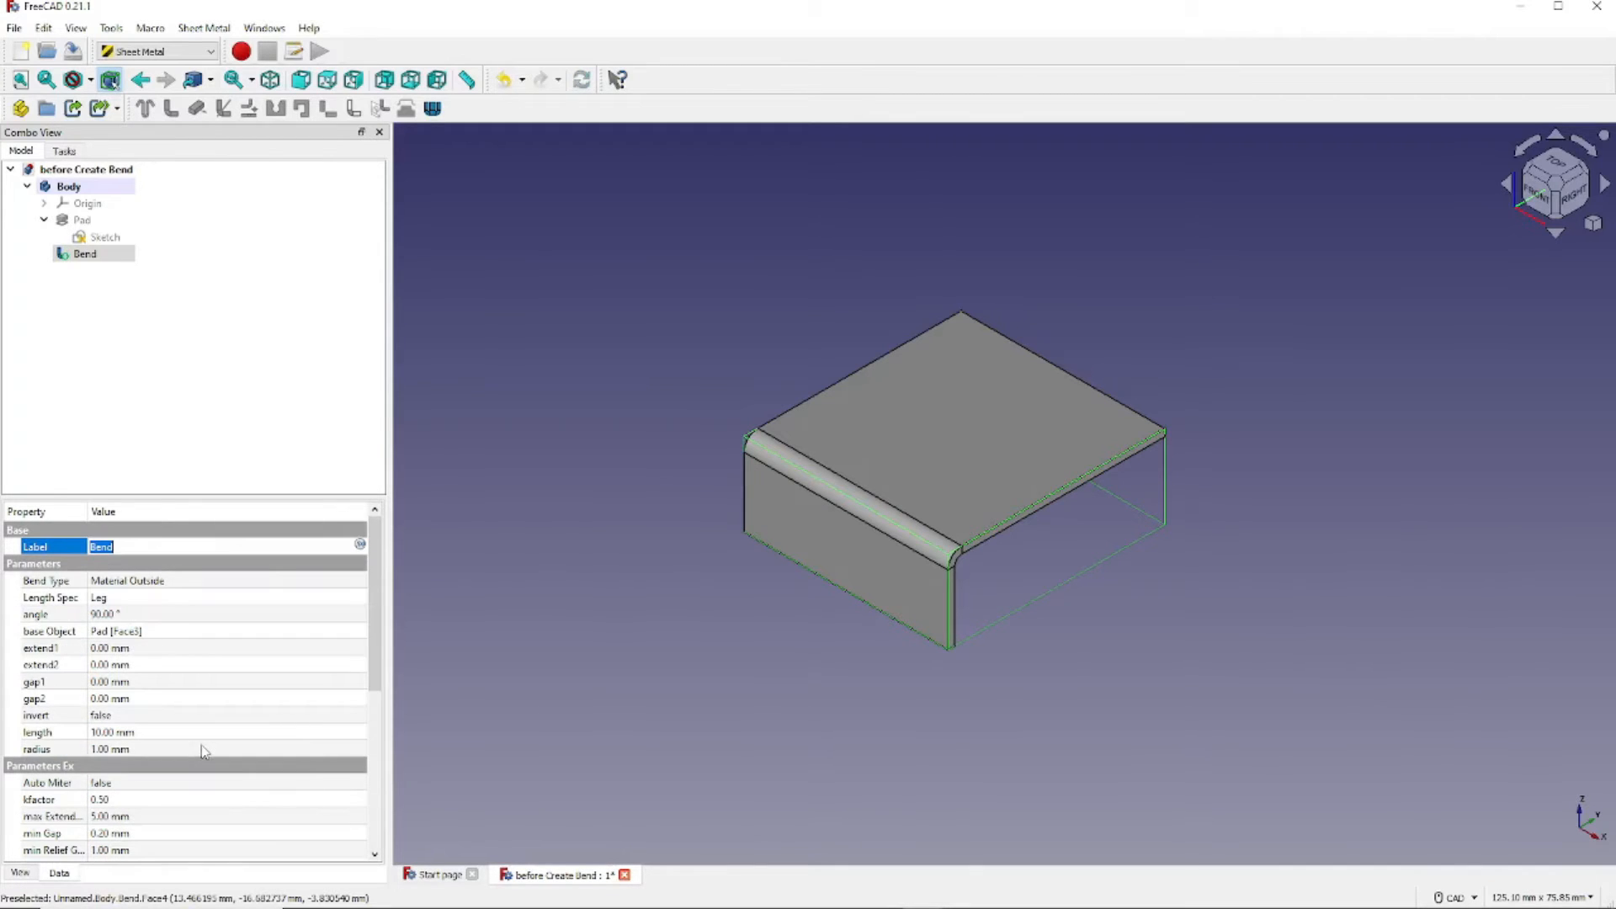
{"action": "left_click", "coordinate": [350, 787]}
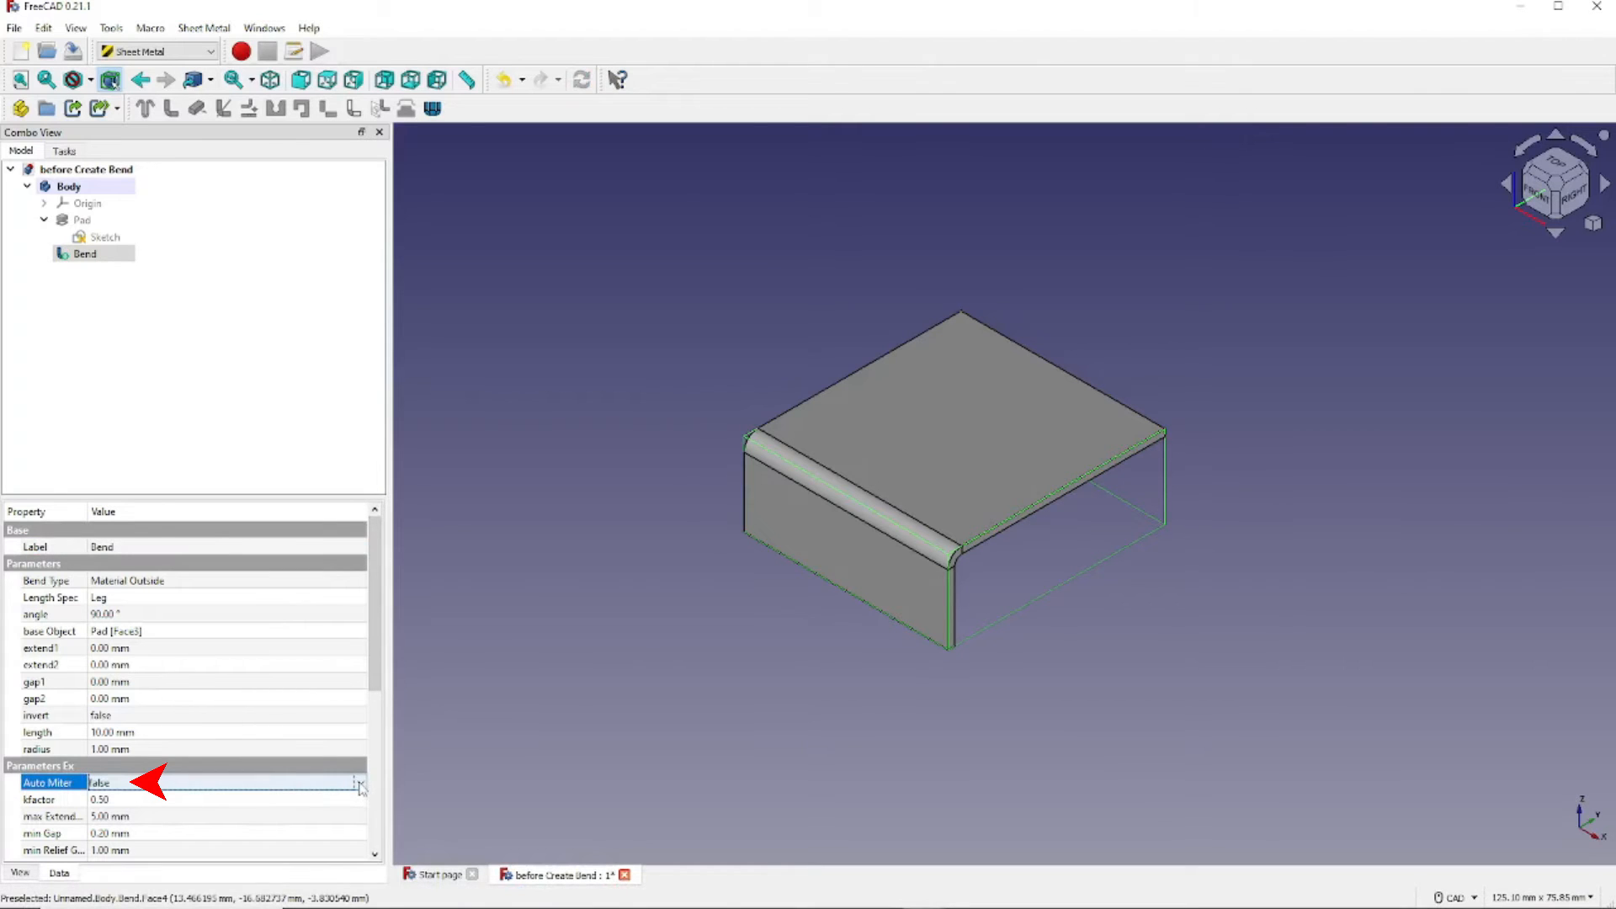
{"action": "left_click", "coordinate": [360, 787]}
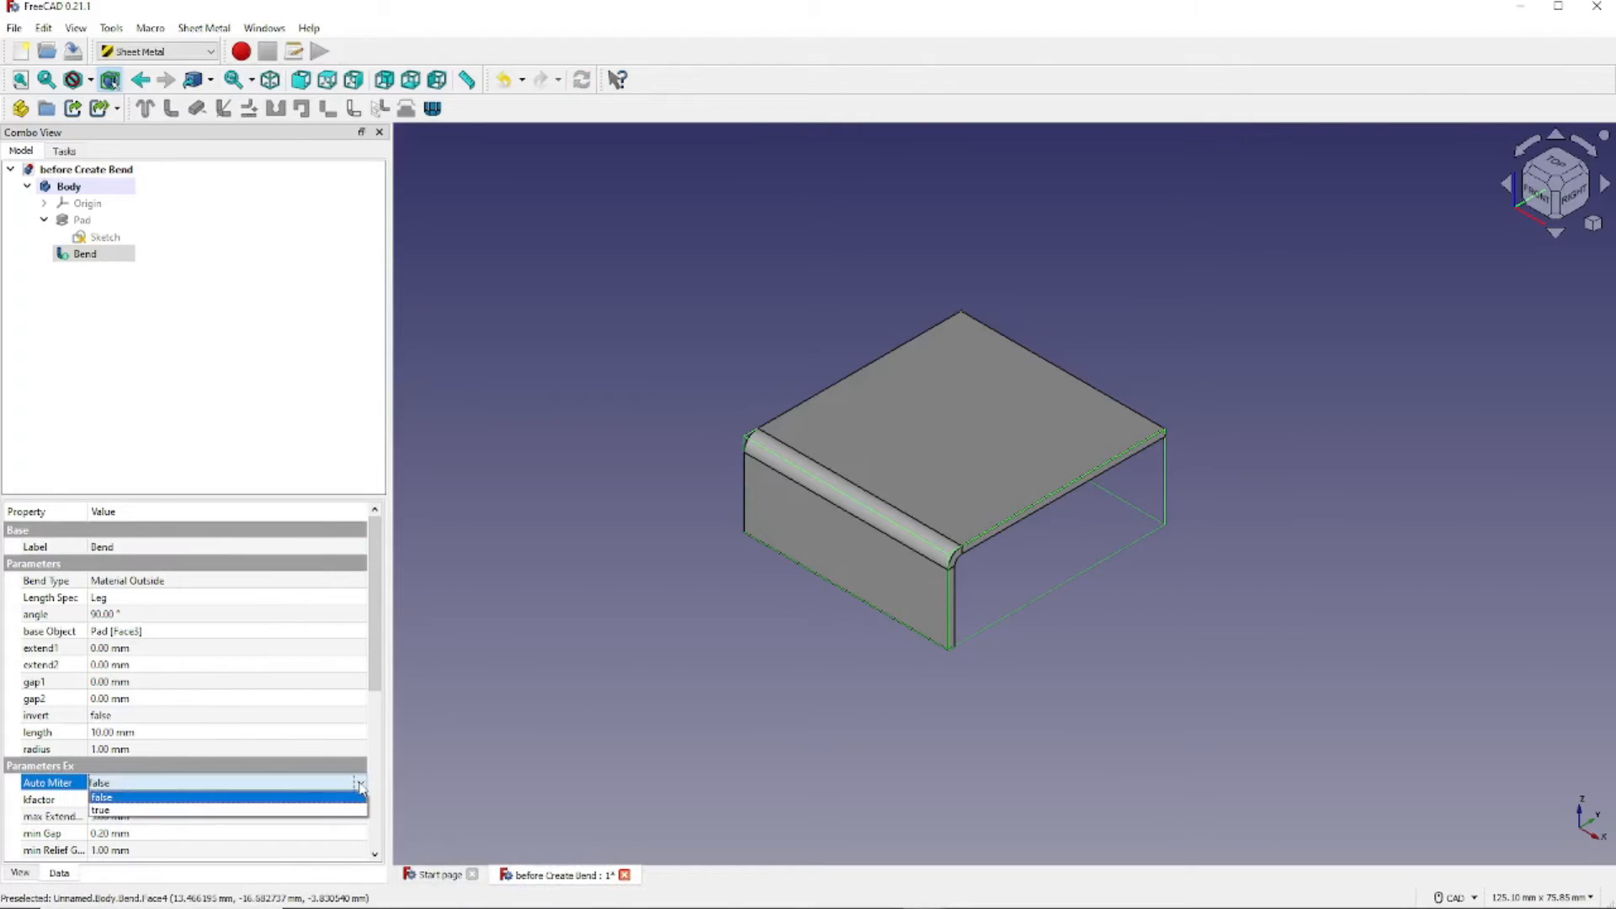
{"action": "left_click", "coordinate": [296, 810]}
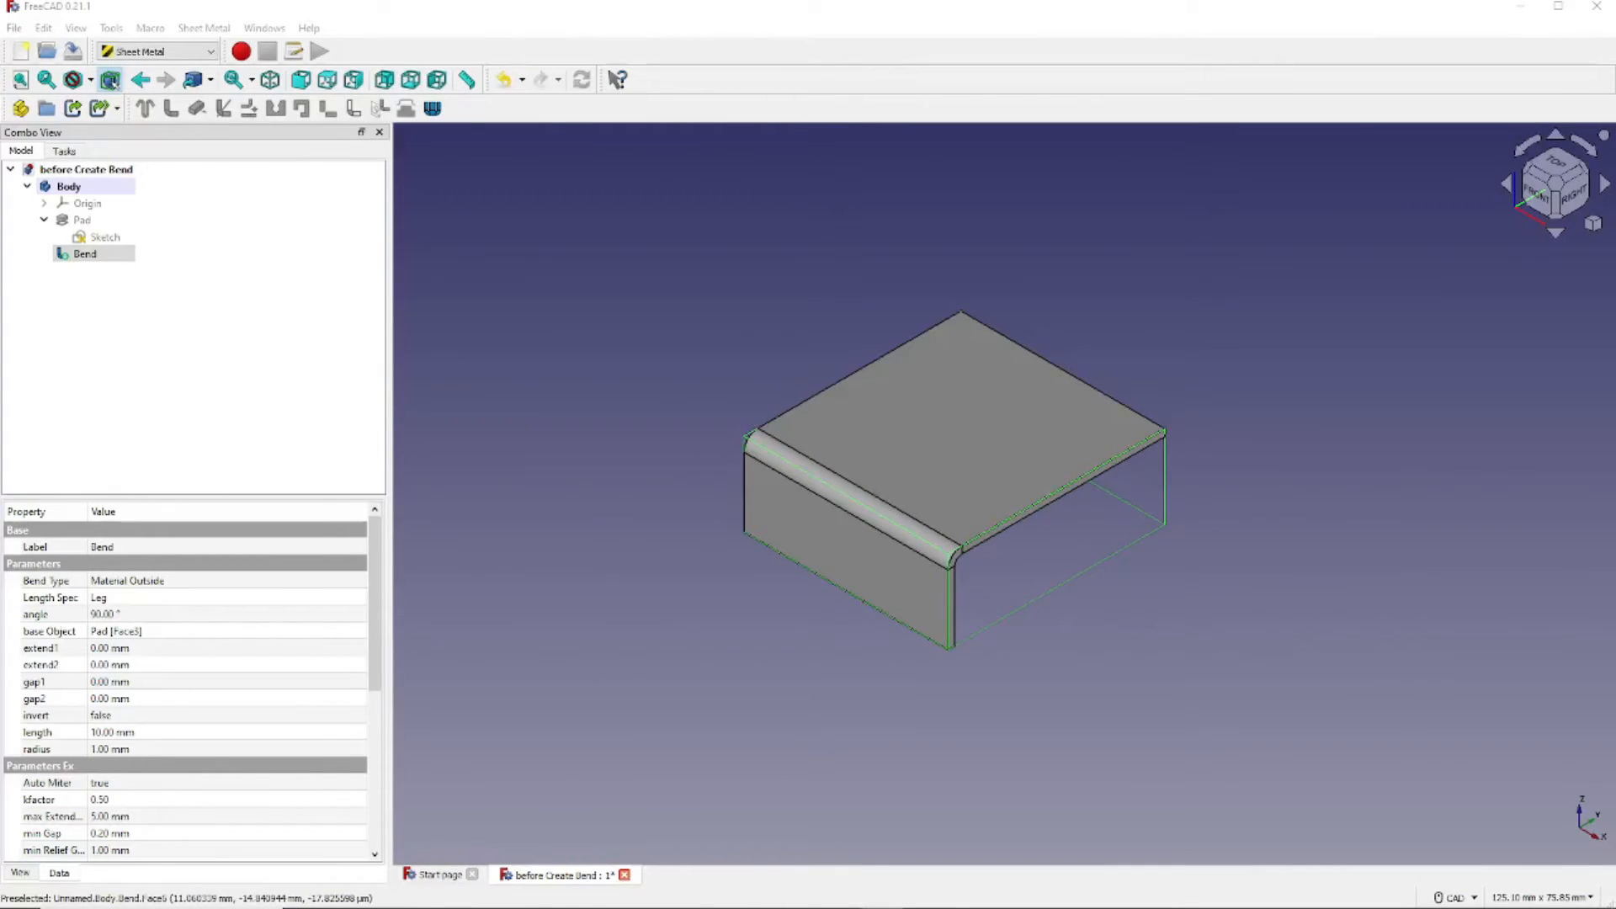
- Rotate to the plate's far edge, add a Make Wall flange (Bend001), and return to isometric
{"action": "left_click", "coordinate": [1529, 155]}
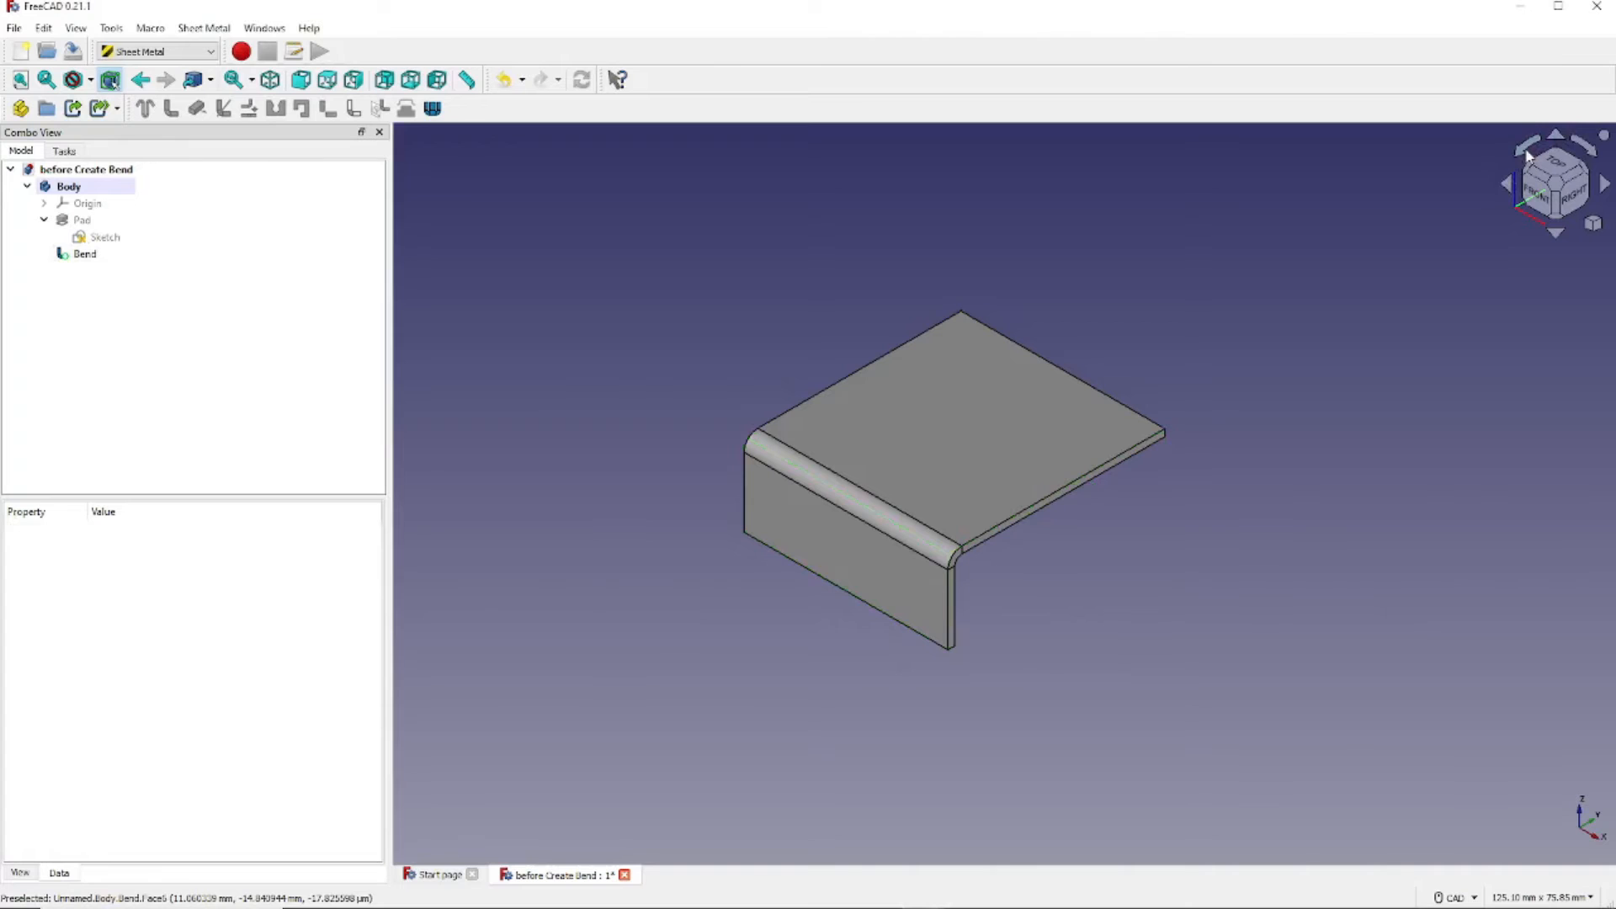
{"action": "left_click", "coordinate": [1507, 190]}
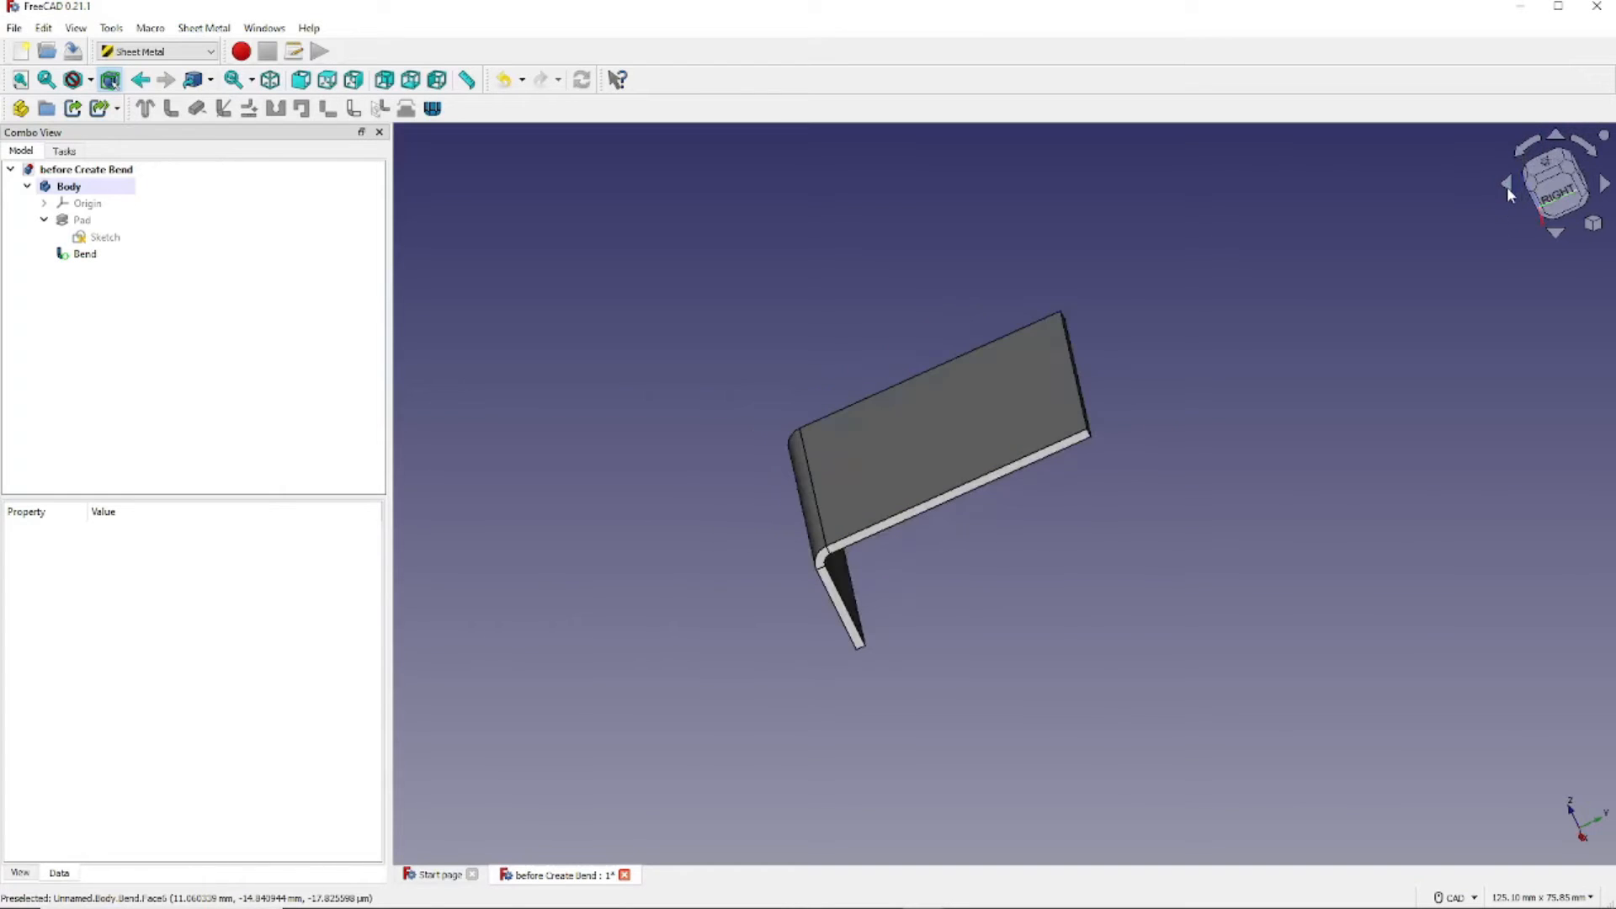
{"action": "left_click", "coordinate": [1507, 190]}
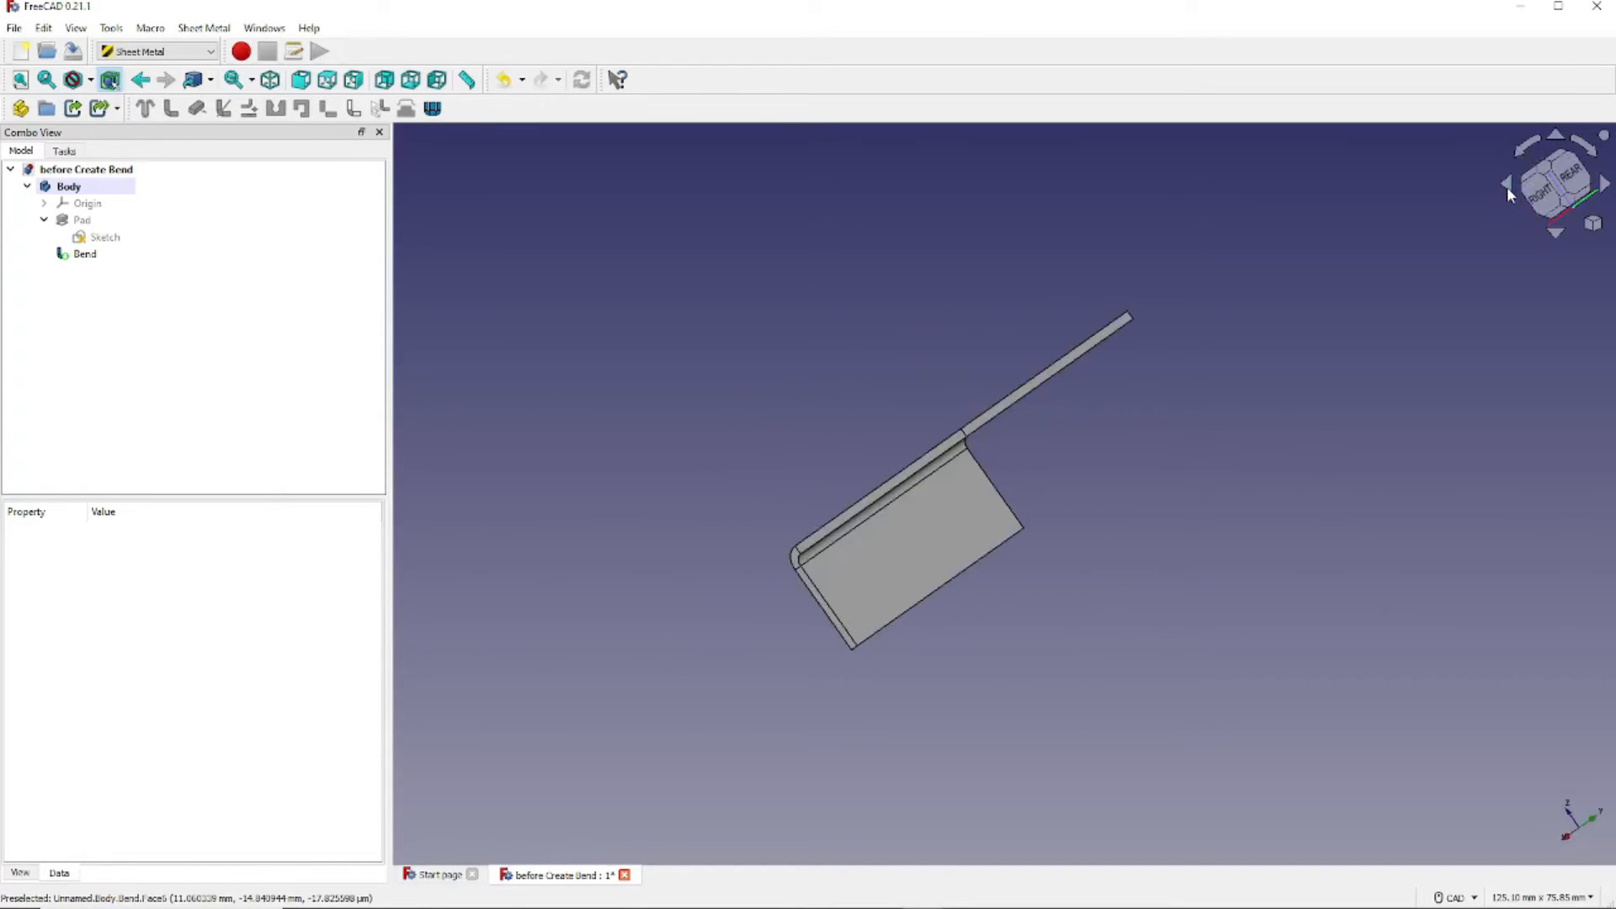
{"action": "left_click", "coordinate": [1069, 367]}
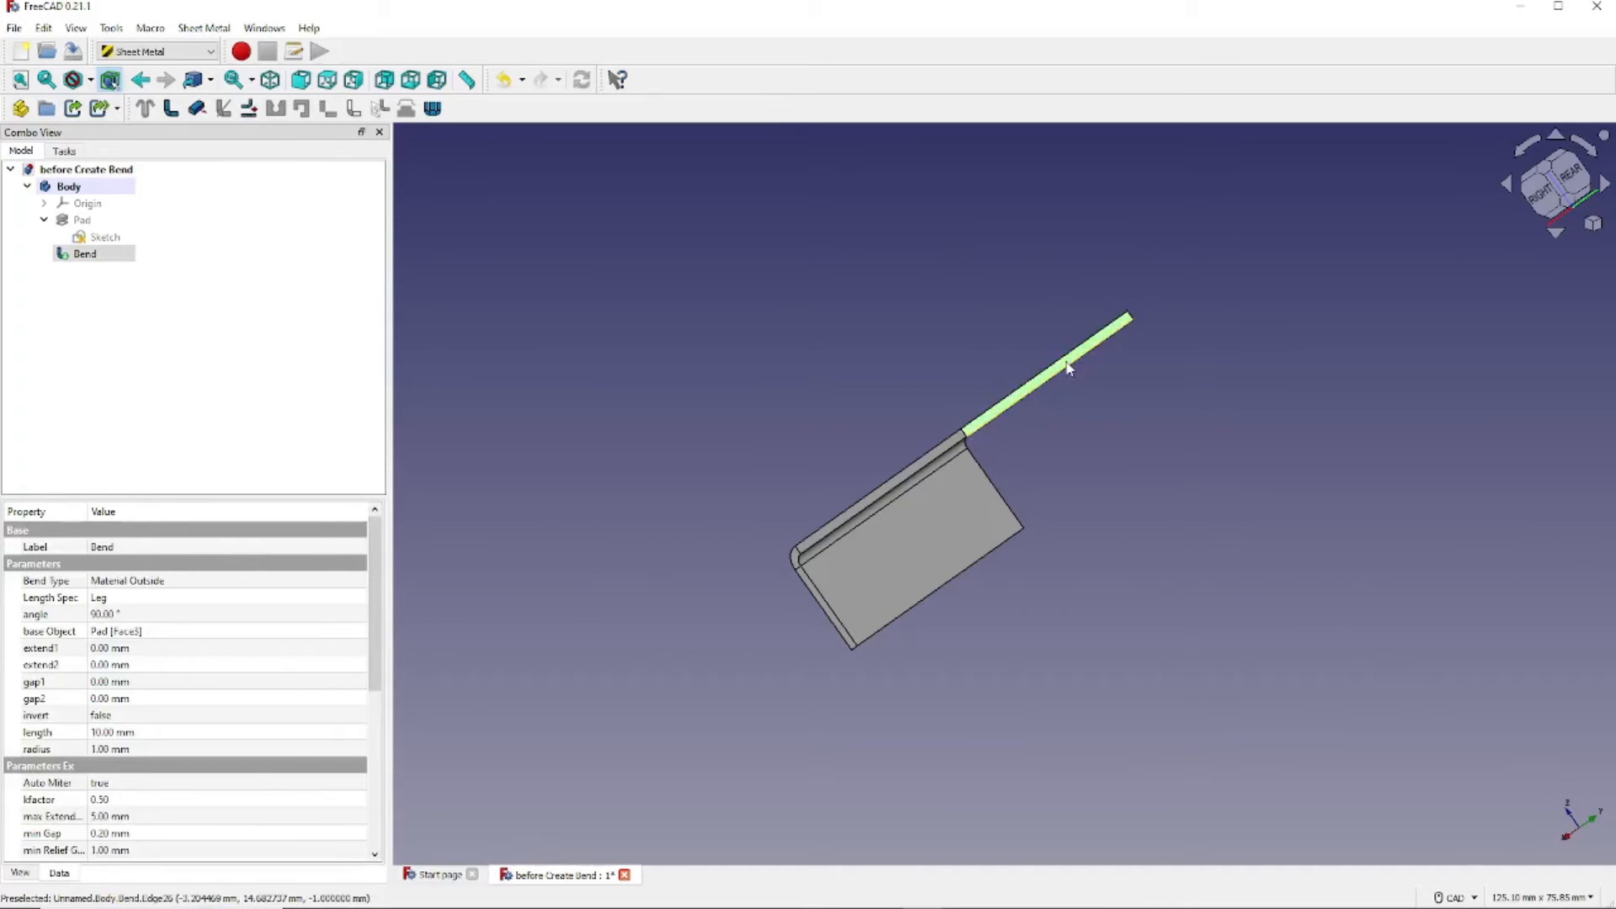
{"action": "left_click", "coordinate": [171, 109]}
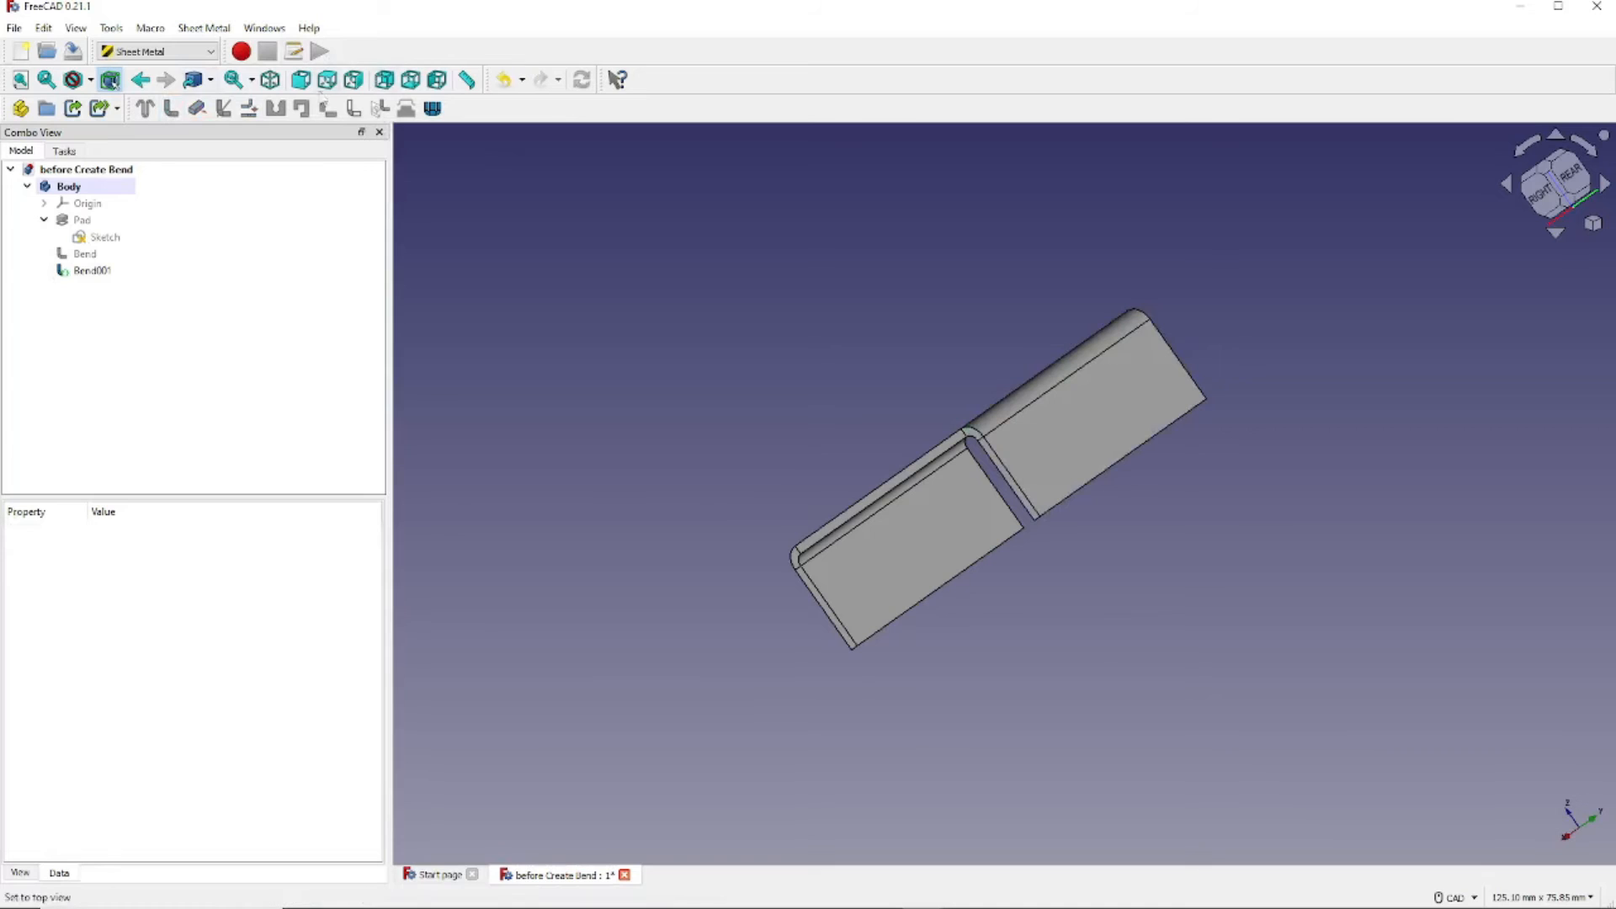
{"action": "left_click", "coordinate": [269, 80]}
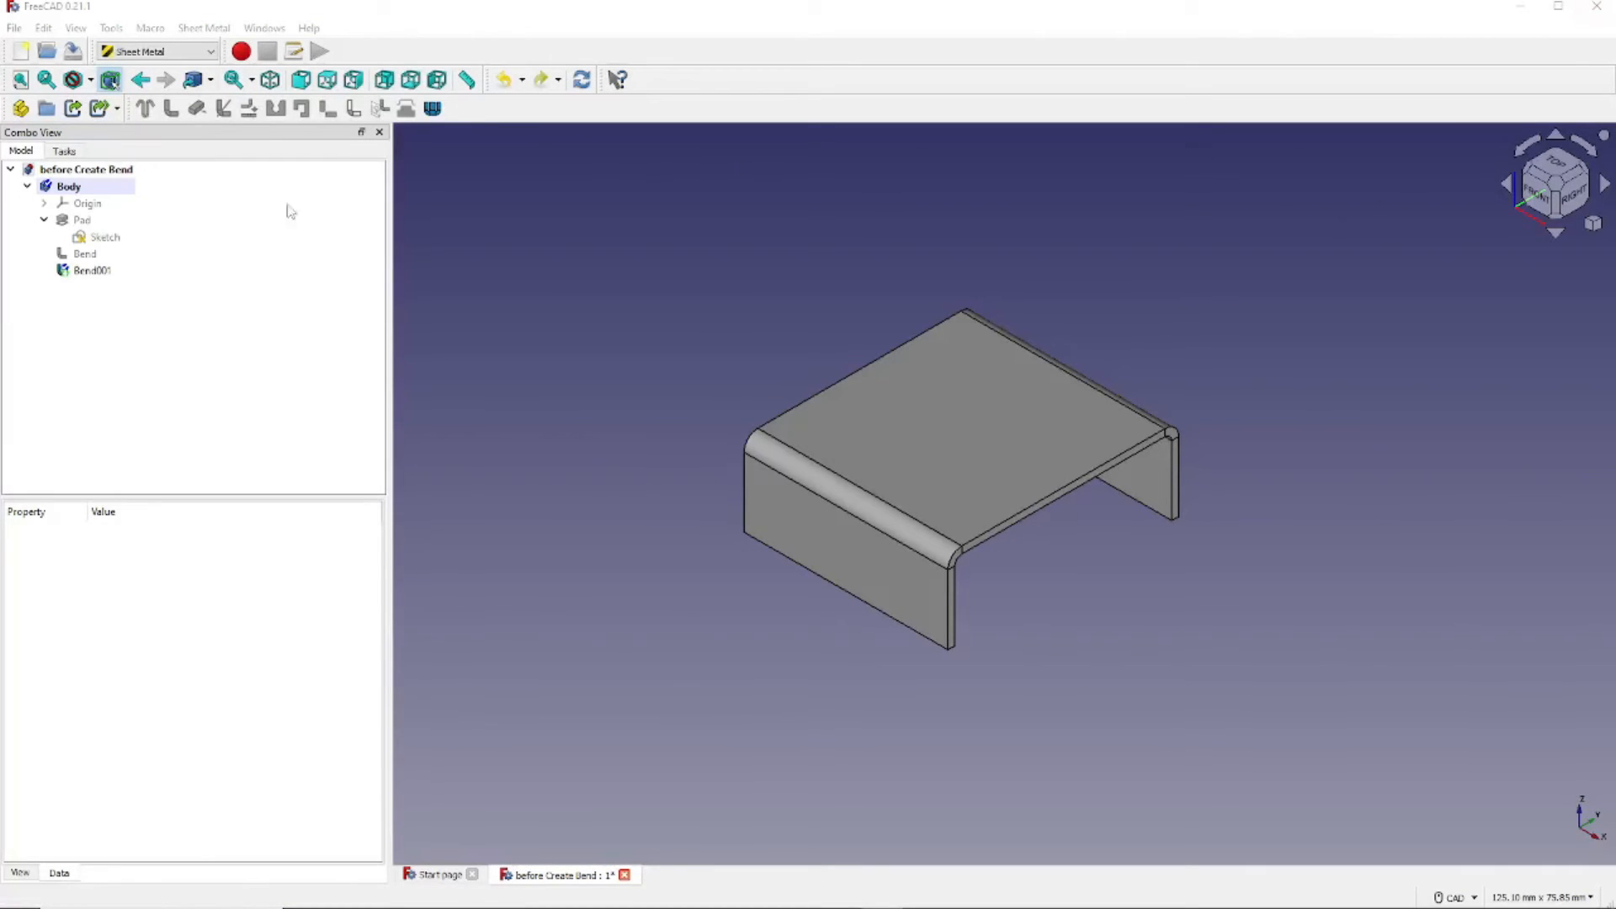
- Set Bend001's bend angle to 45°, then to 90°
{"action": "left_click", "coordinate": [84, 270]}
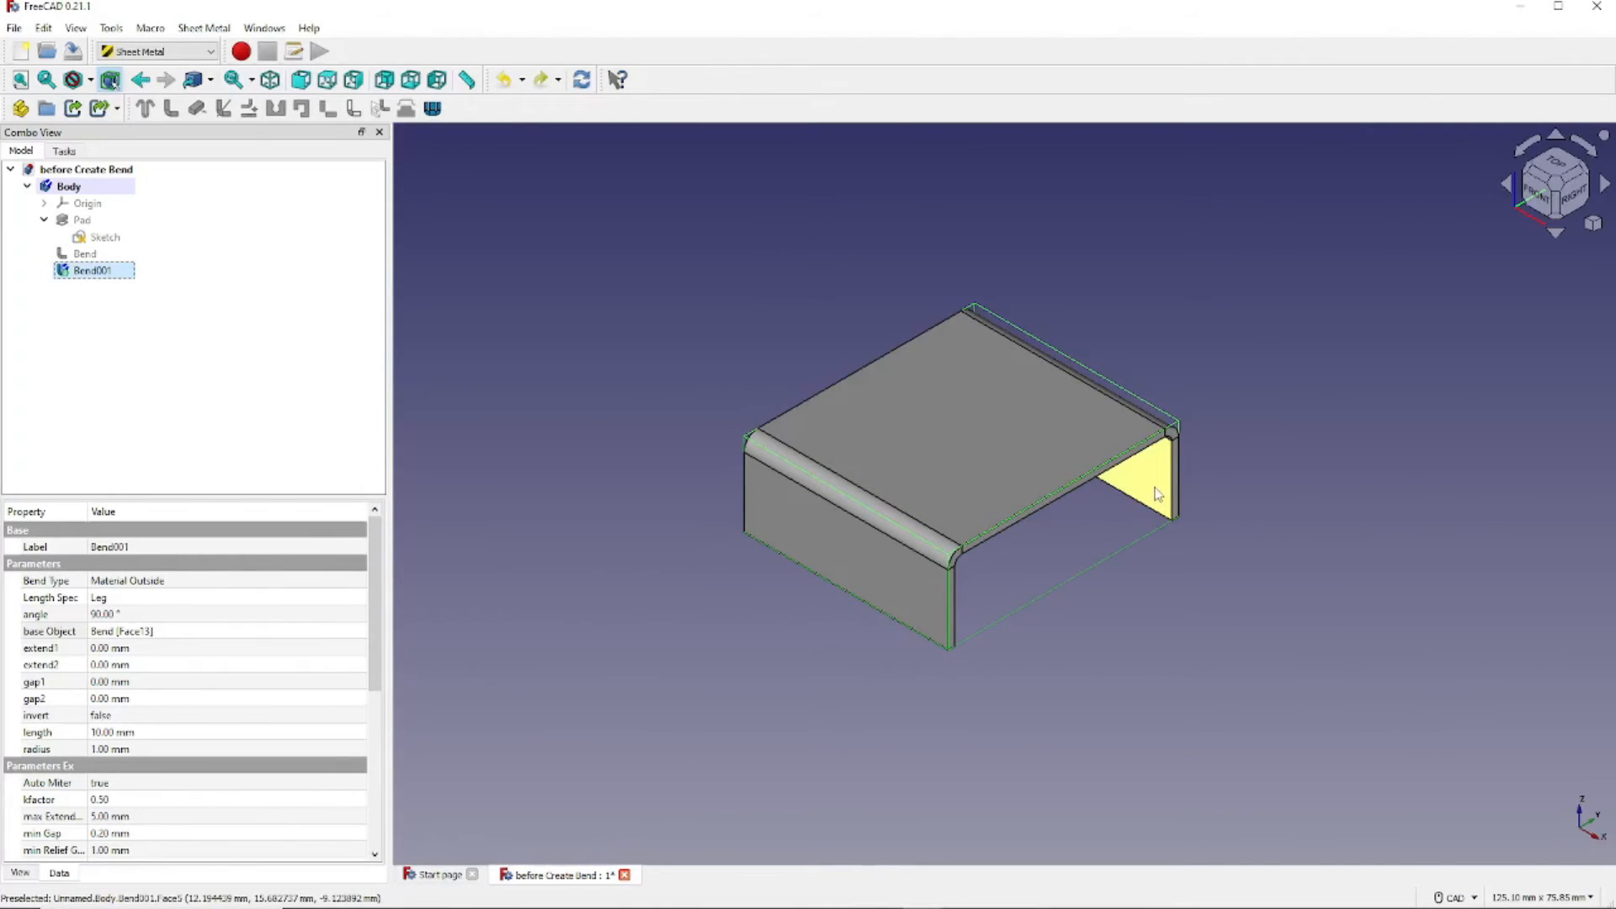
{"action": "left_click", "coordinate": [165, 617]}
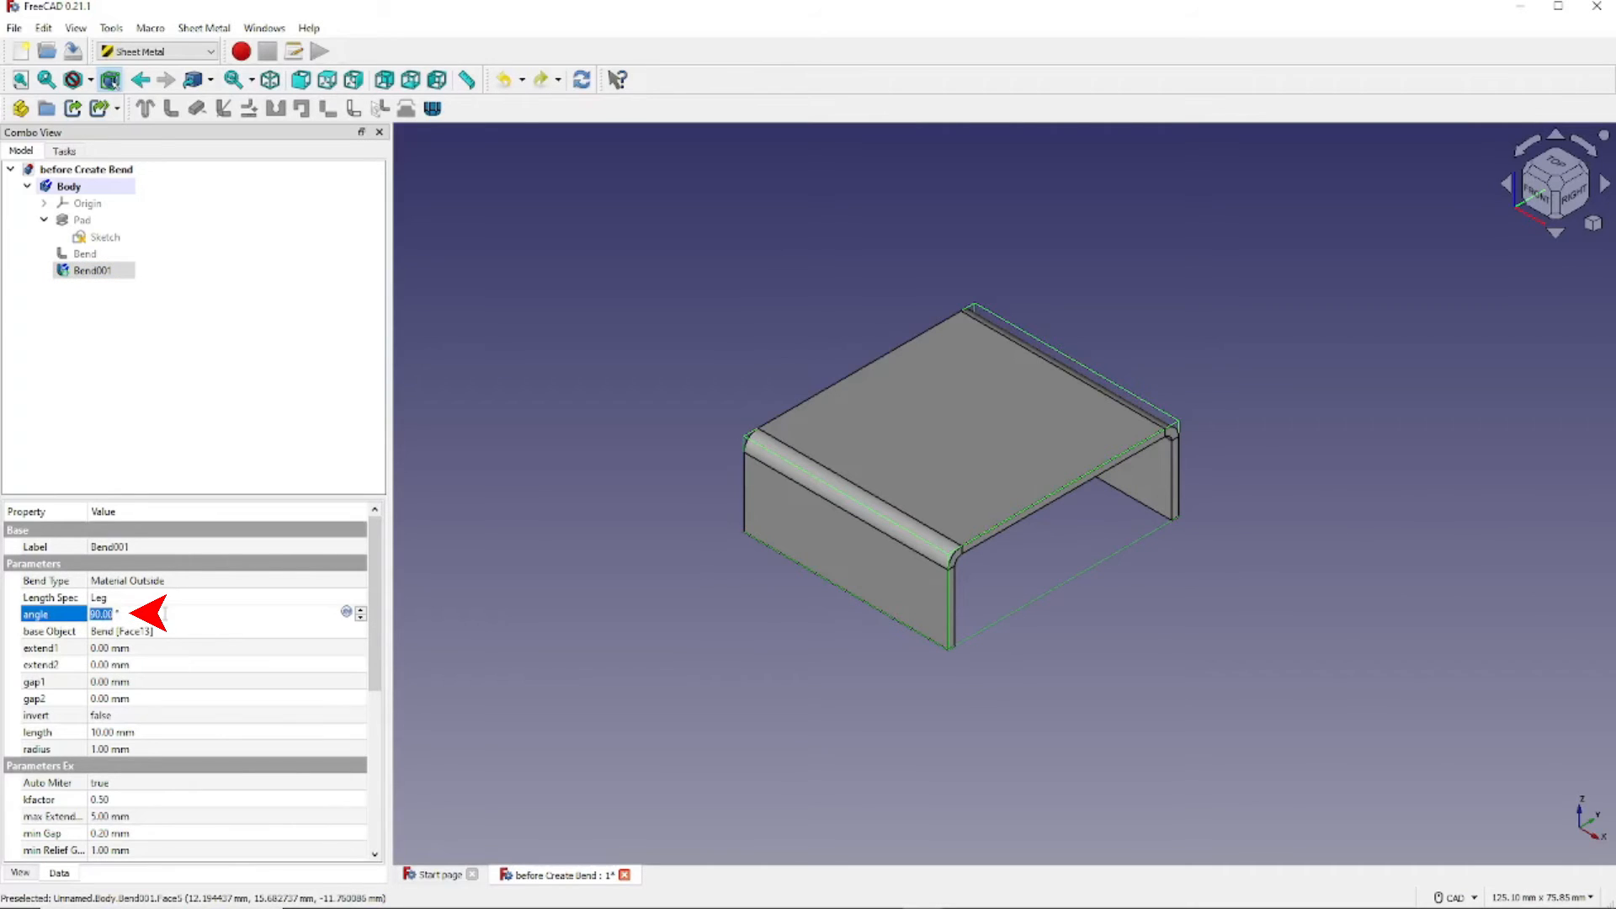
{"action": "type", "text": "45"}
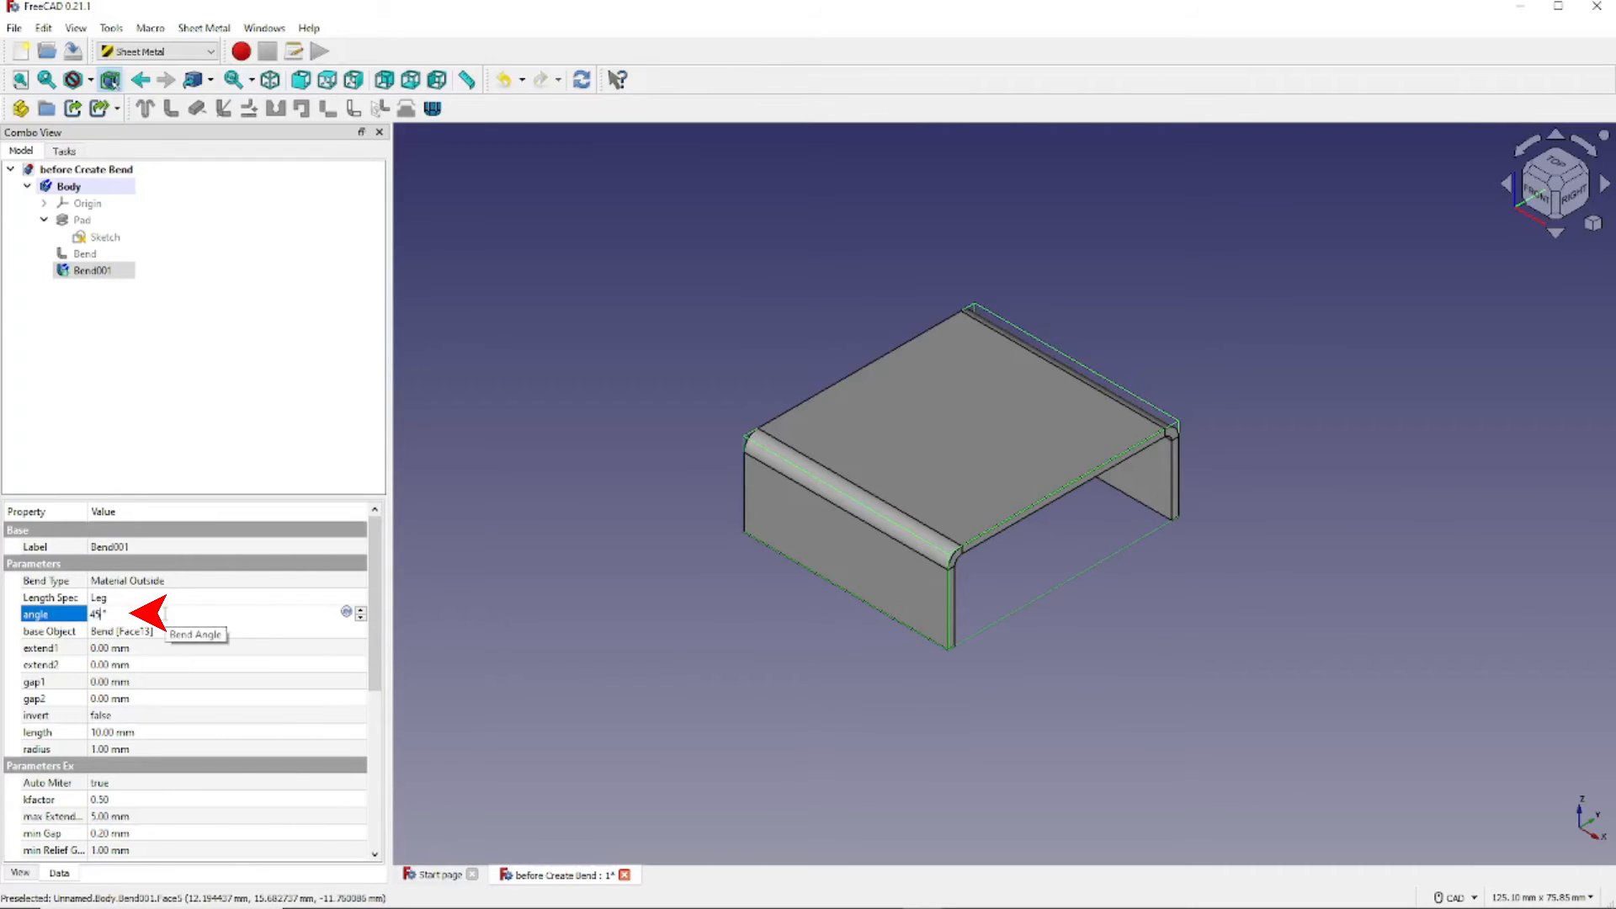
{"action": "key", "text": "Return"}
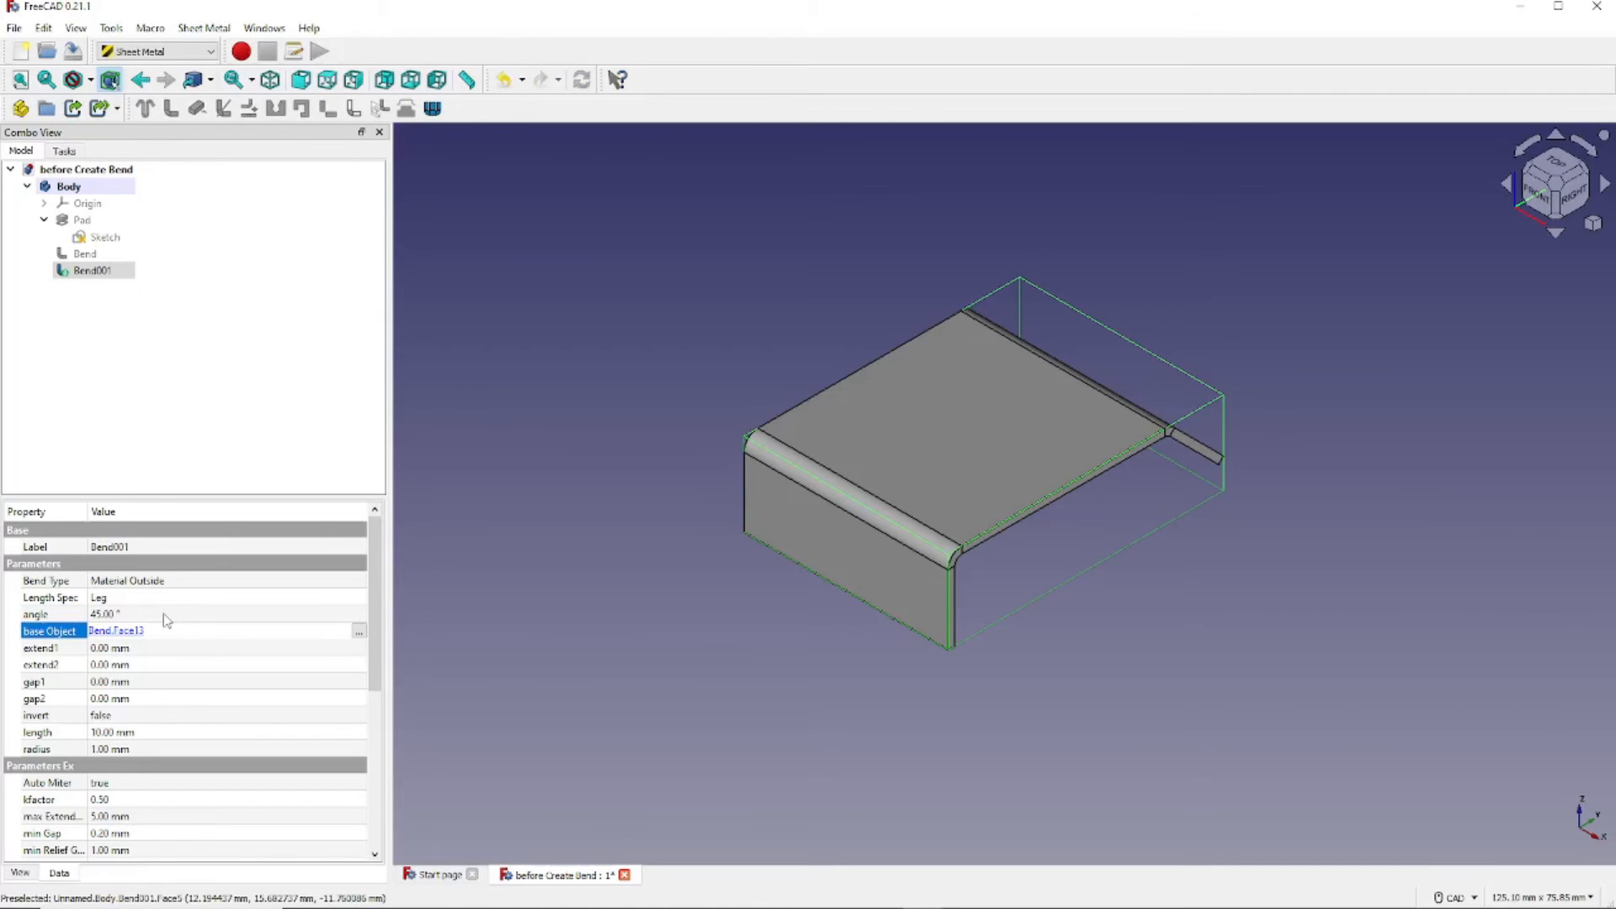
{"action": "left_click", "coordinate": [164, 614]}
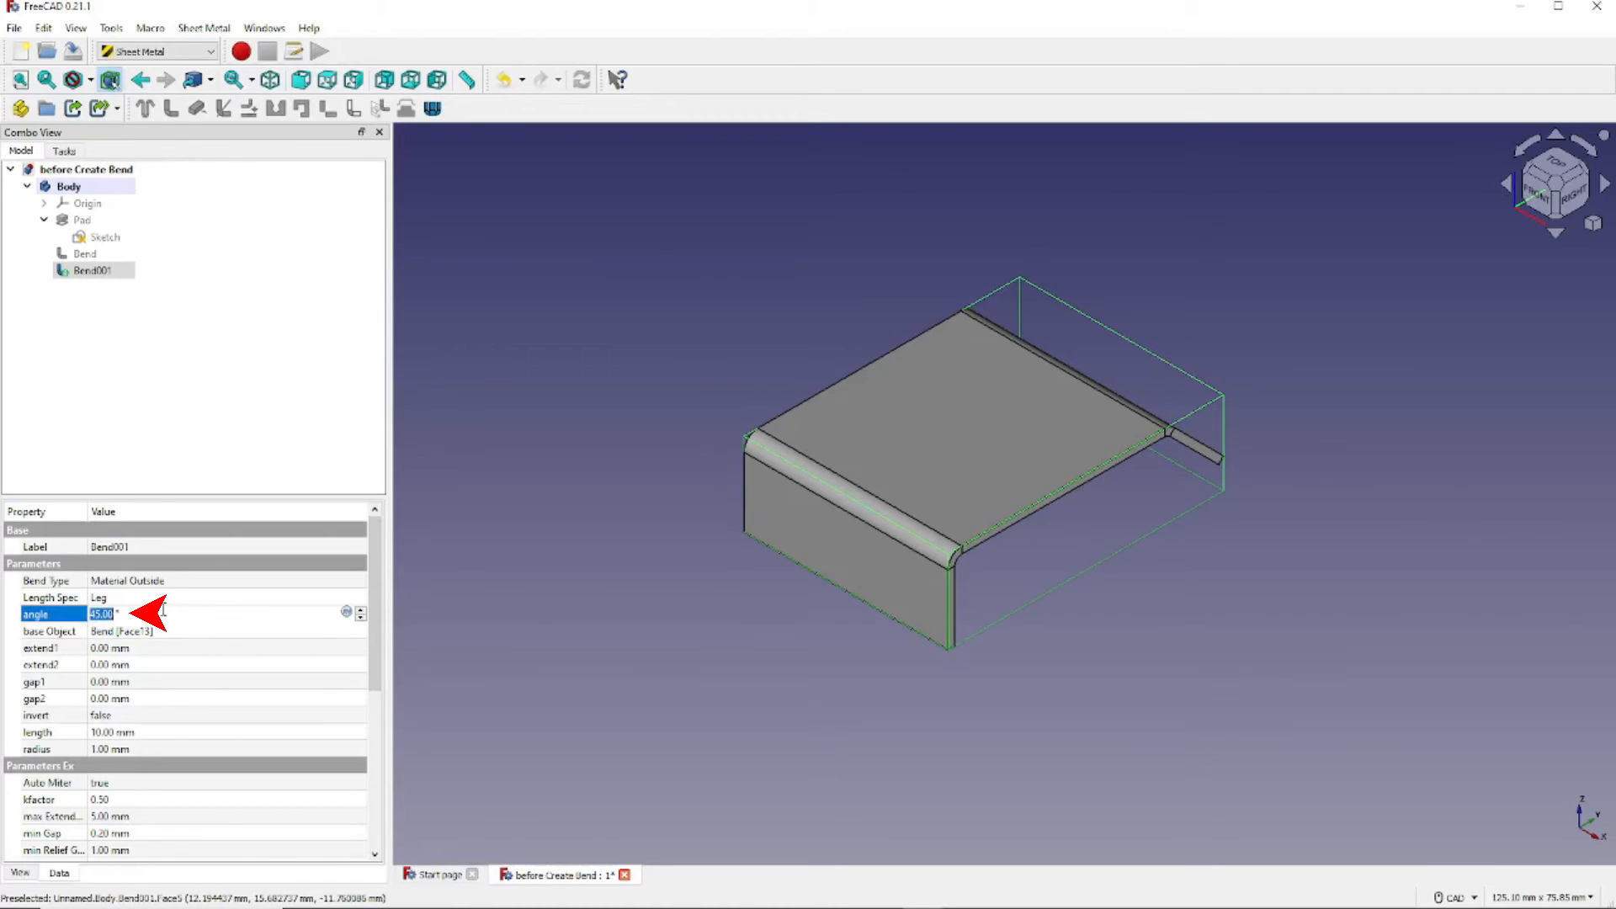
{"action": "type", "text": "90"}
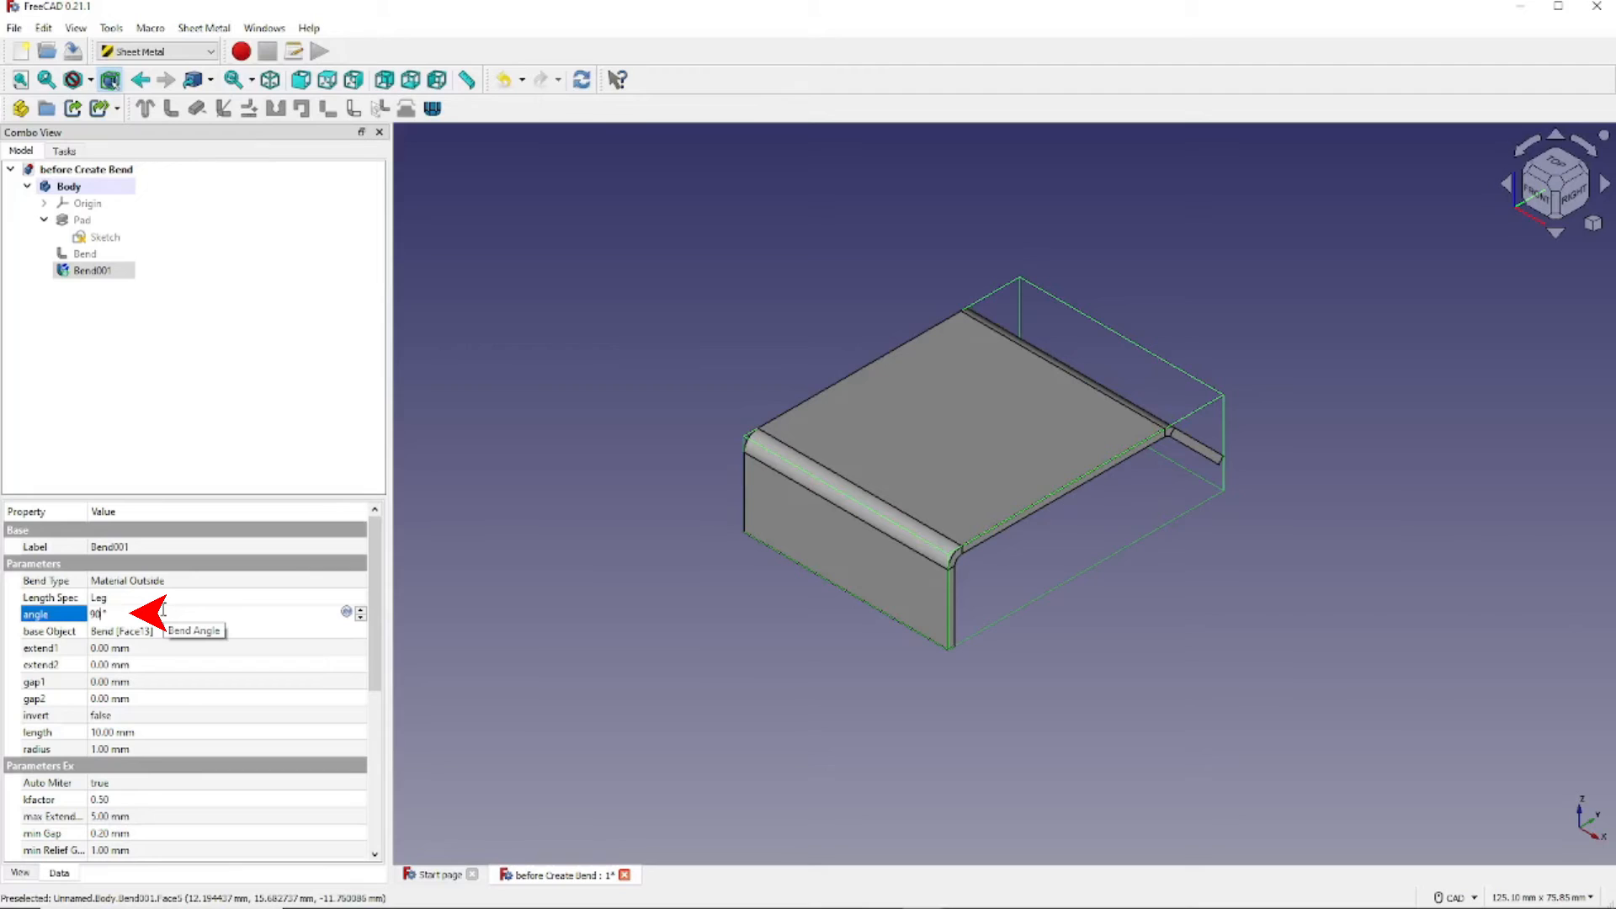
{"action": "key", "text": "Return"}
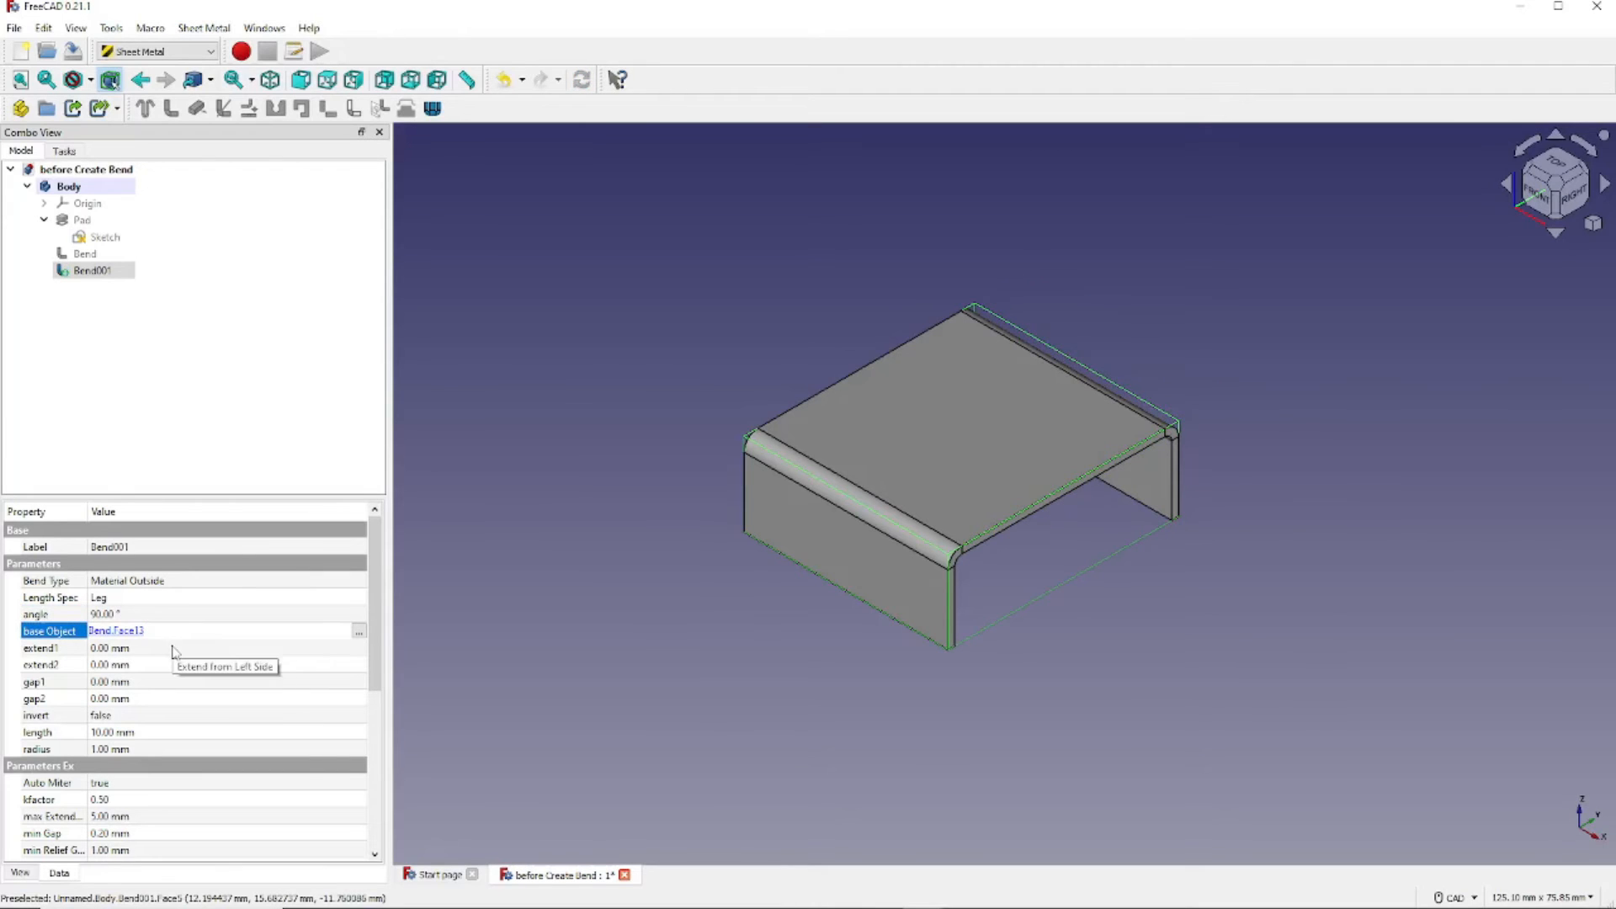
- Change Bend001's flange length to 20 mm, then back to 10 mm
{"action": "left_click", "coordinate": [192, 733]}
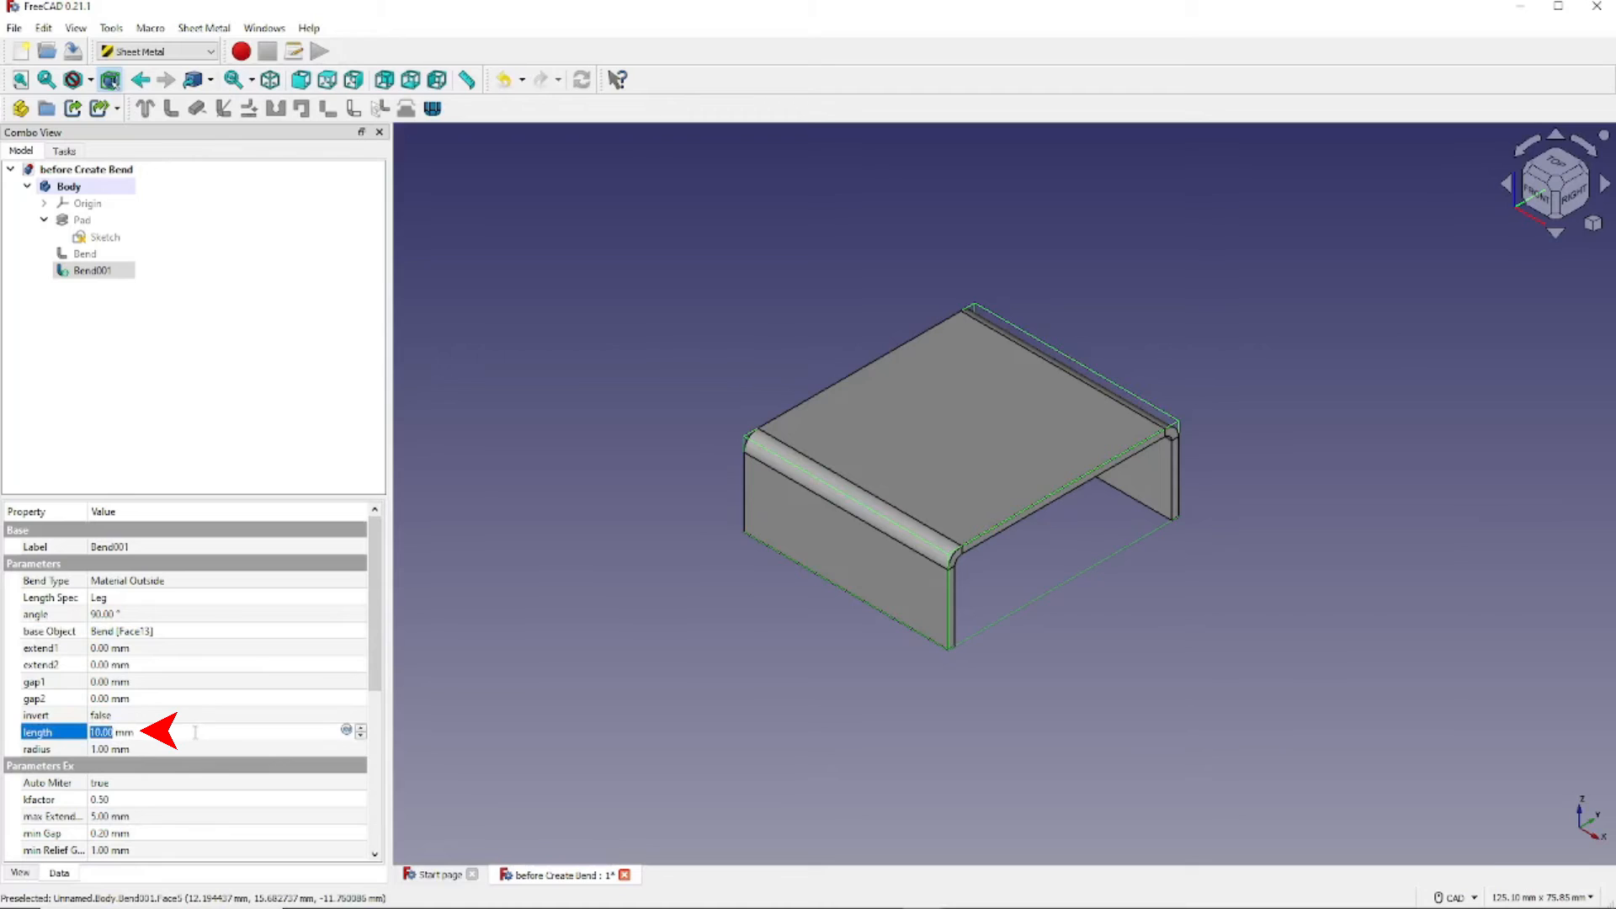
{"action": "type", "text": "20"}
{"action": "key", "text": "Return"}
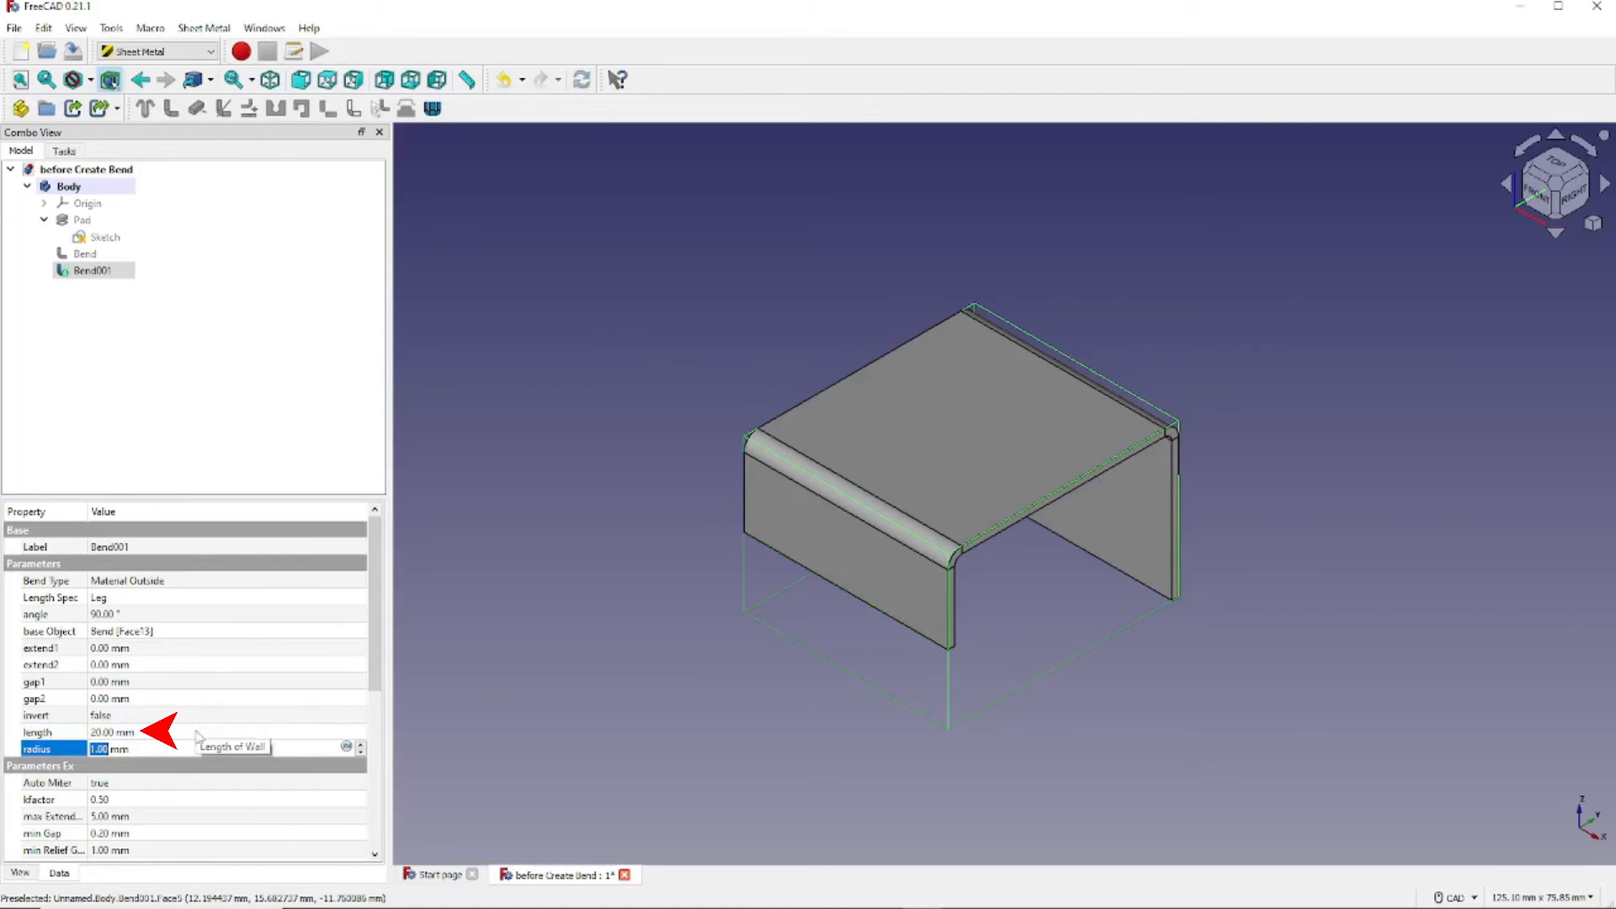
{"action": "left_click", "coordinate": [197, 731]}
{"action": "type", "text": "10"}
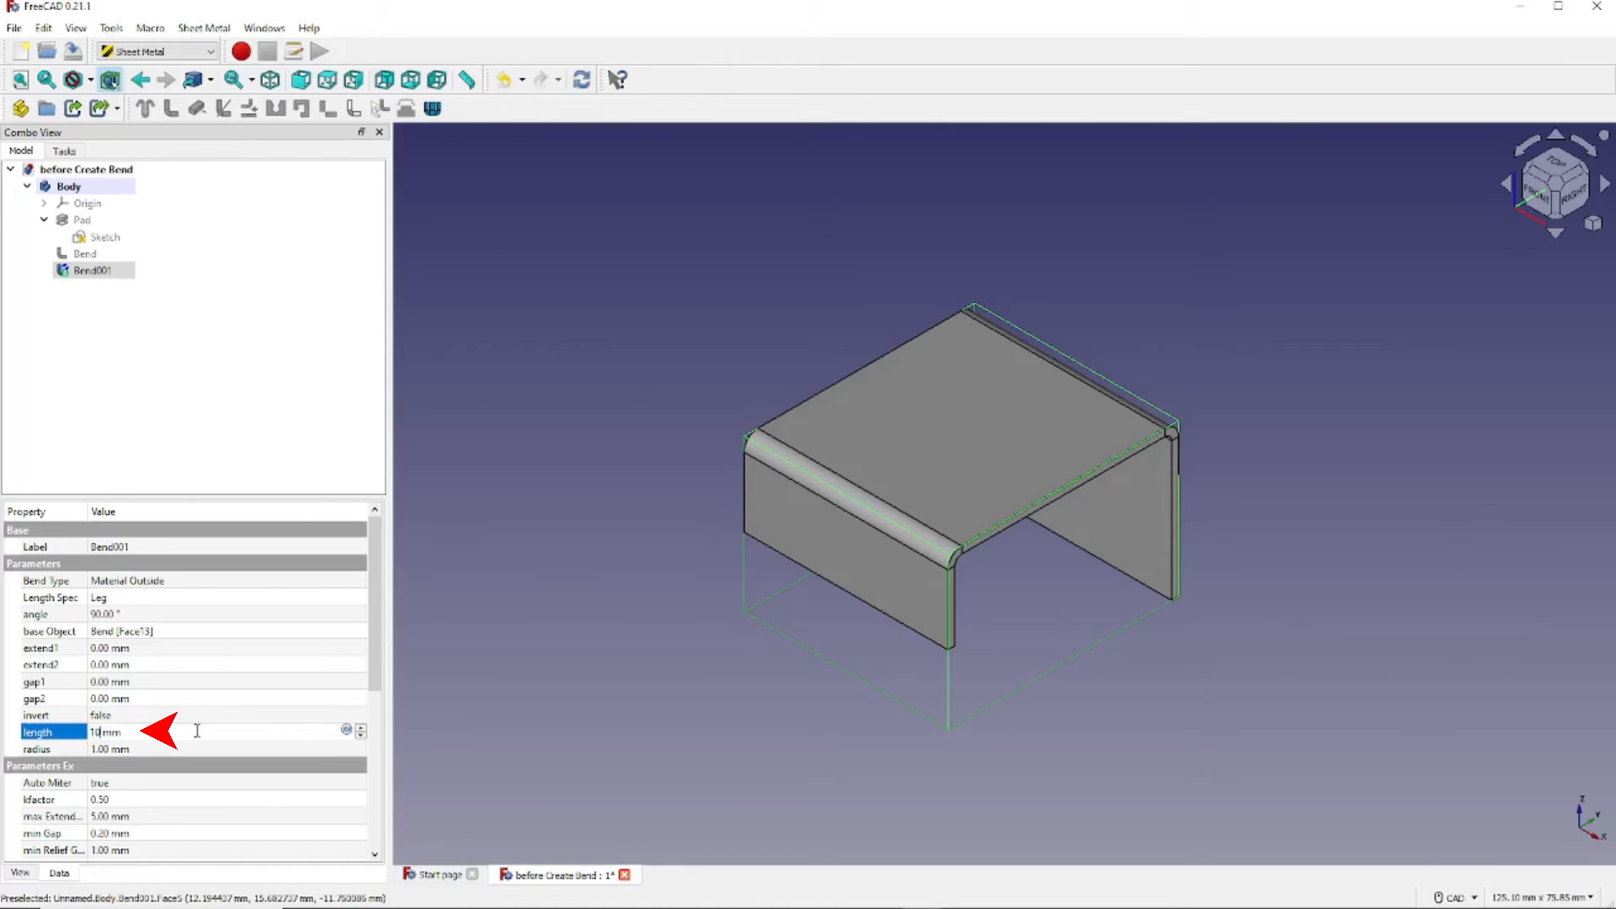
{"action": "key", "text": "Return"}
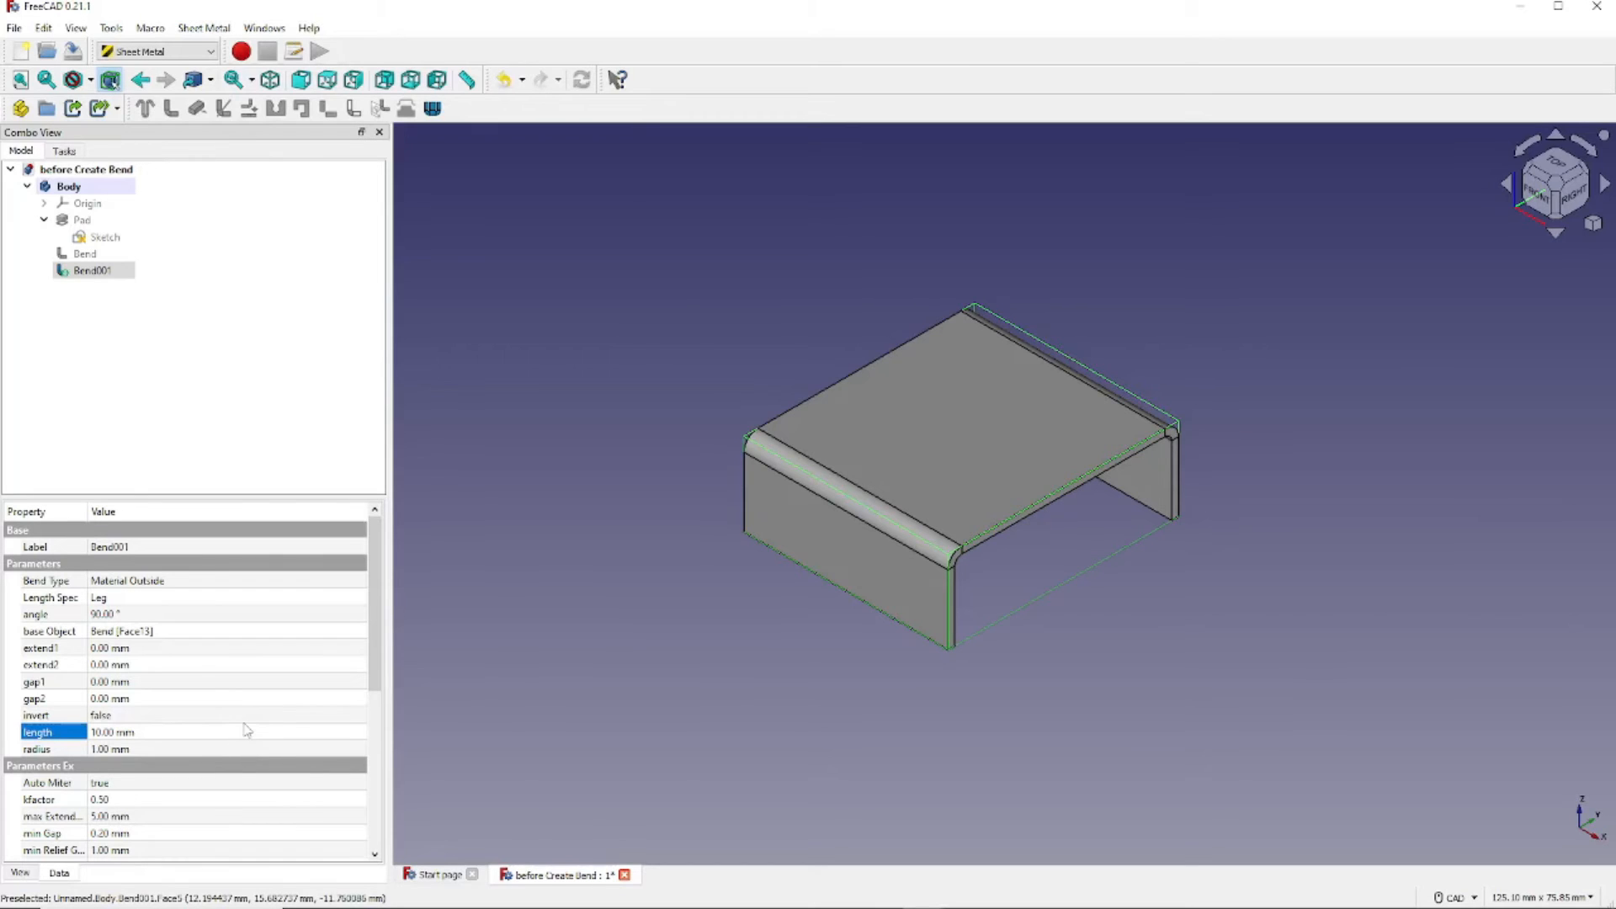
- Select Bend001, switch to the Part workbench, and add a Cylinder primitive
{"action": "left_click", "coordinate": [73, 276]}
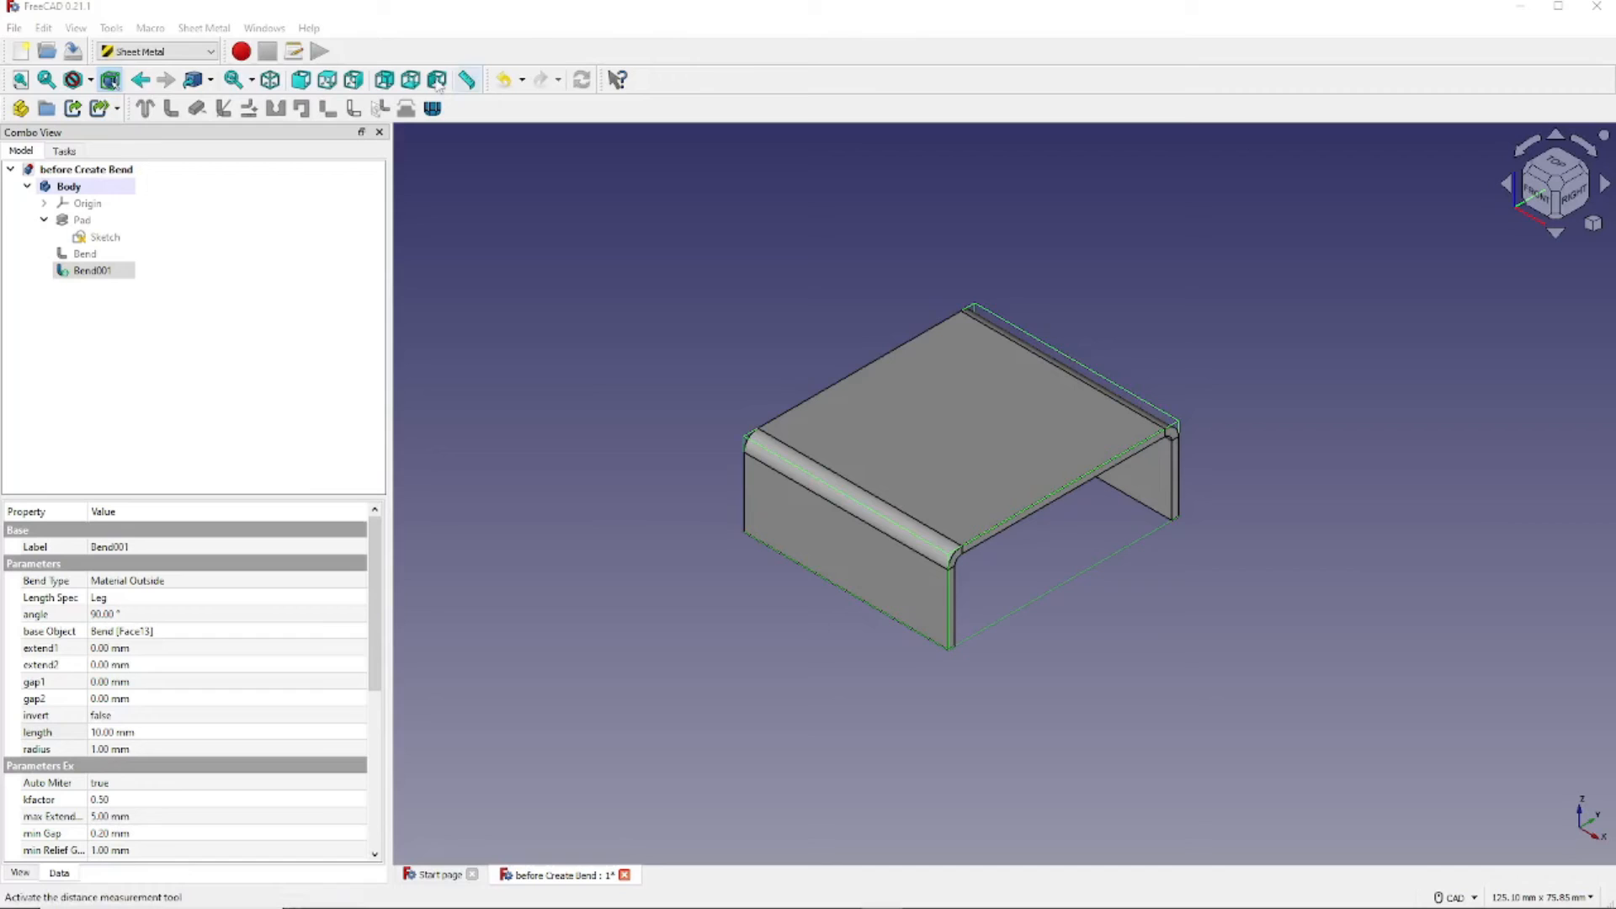
{"action": "left_click", "coordinate": [210, 53]}
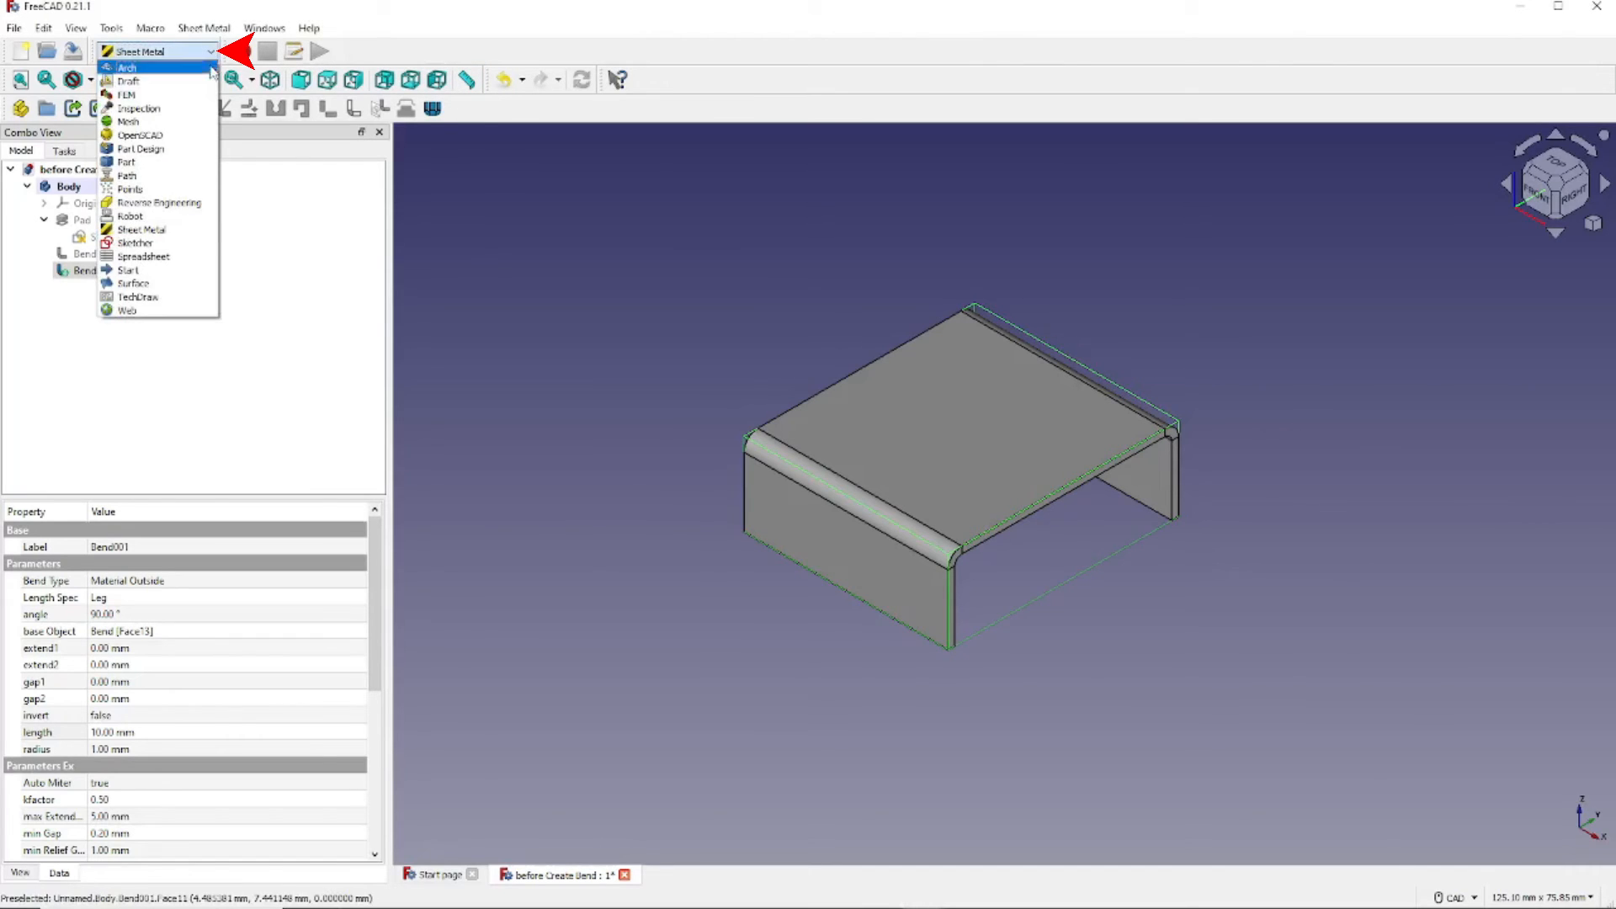
{"action": "left_click", "coordinate": [179, 166]}
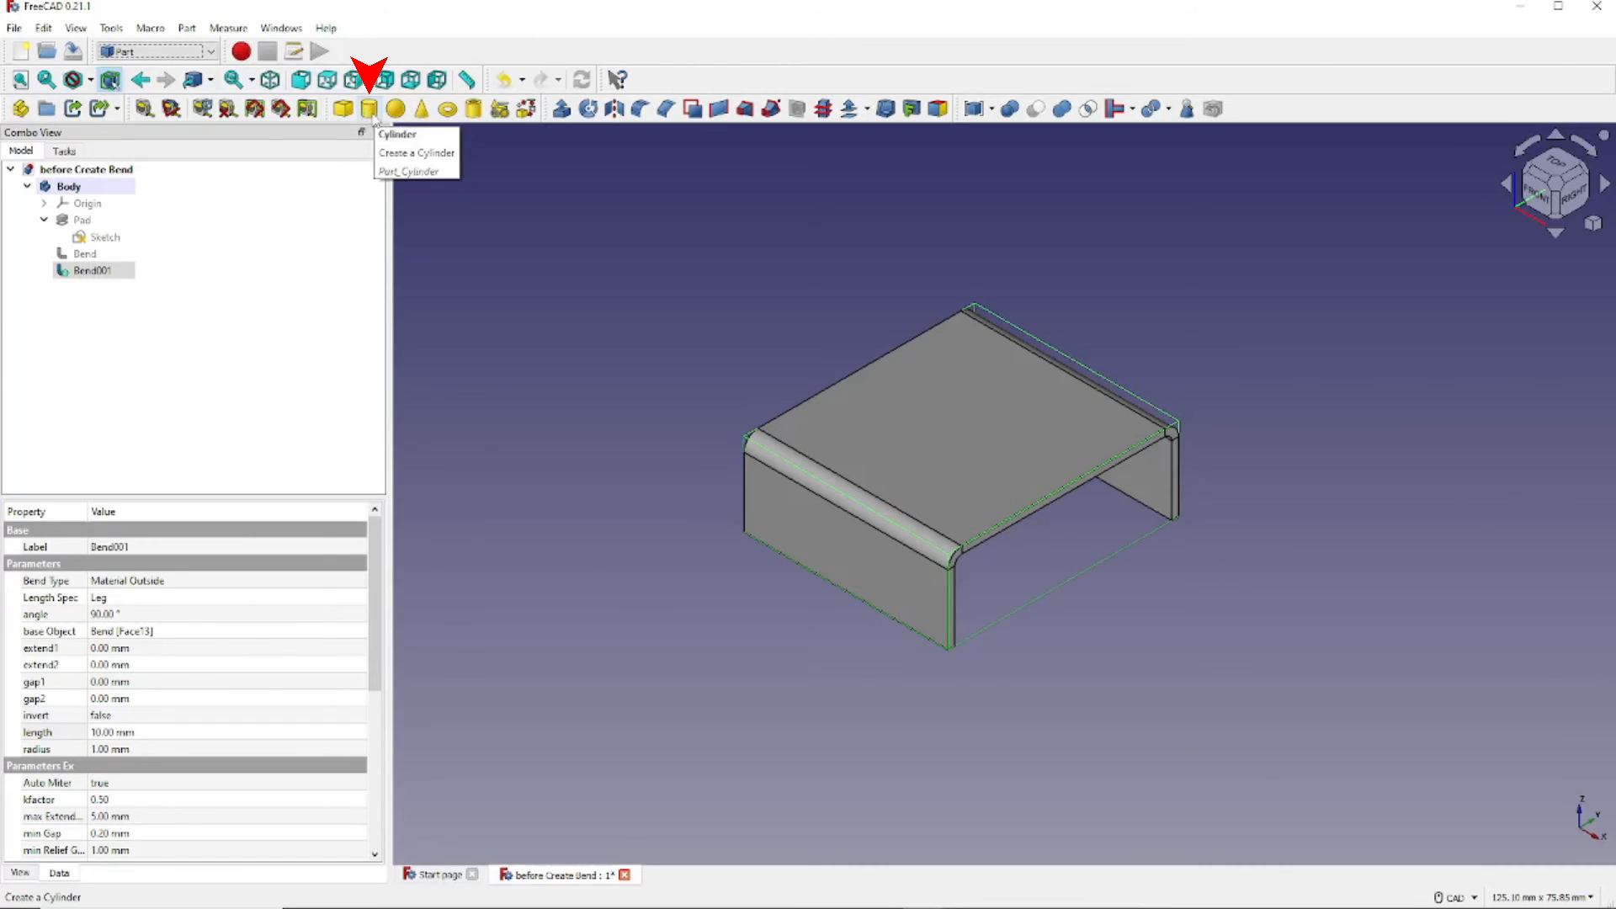
{"action": "left_click", "coordinate": [370, 109]}
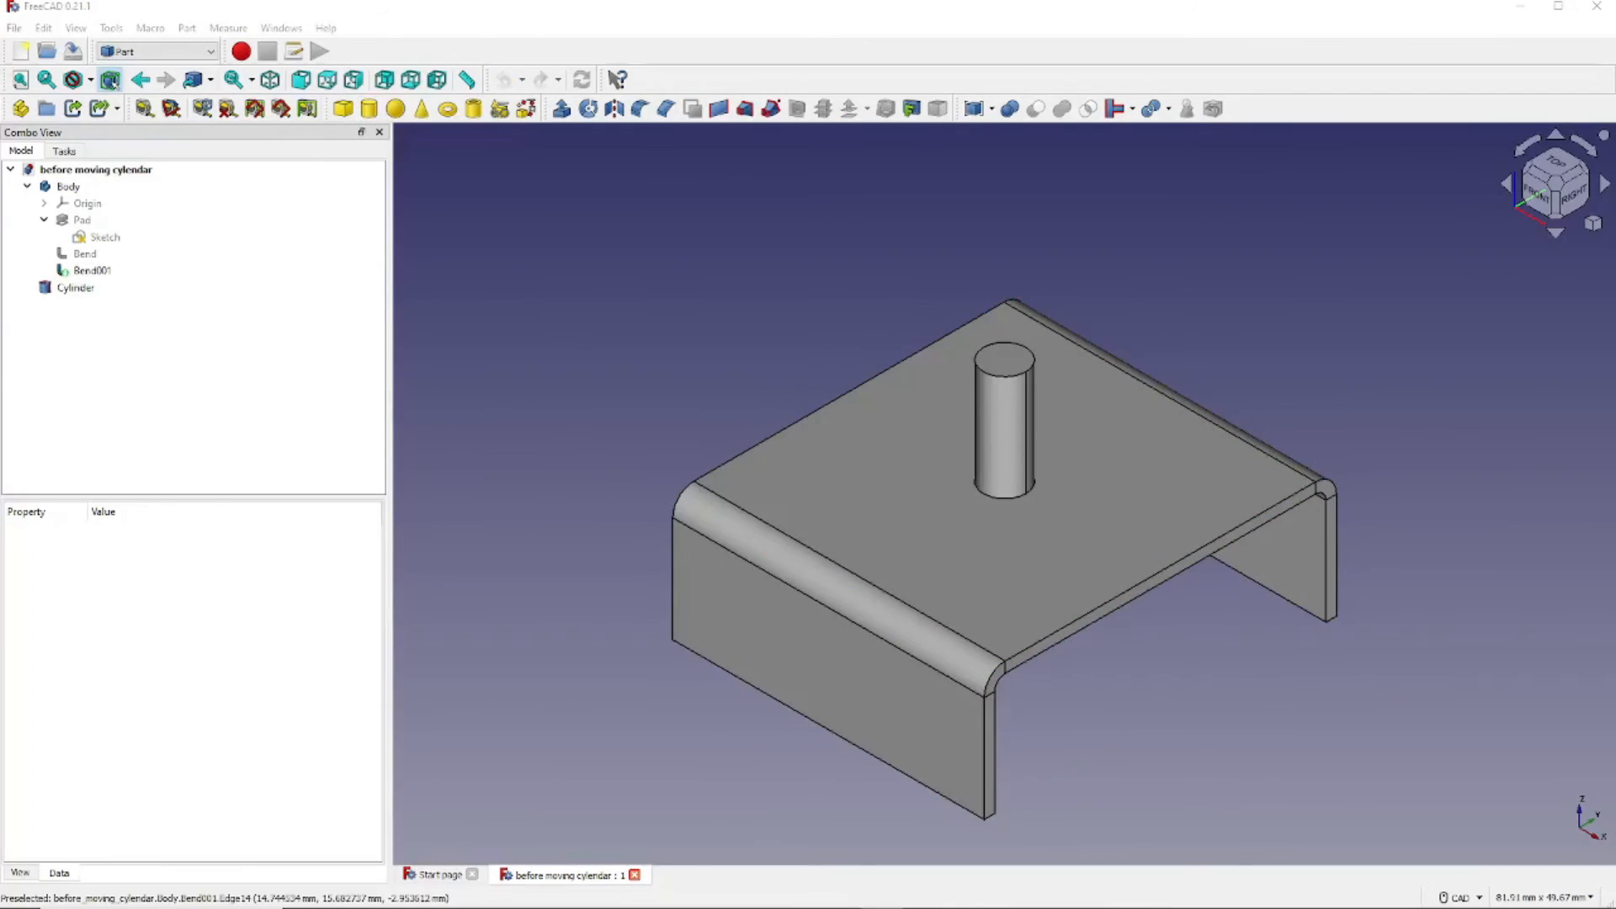
- Edit the Cylinder's placement to Position Y -20 mm and Z -6 mm
{"action": "left_click", "coordinate": [53, 290]}
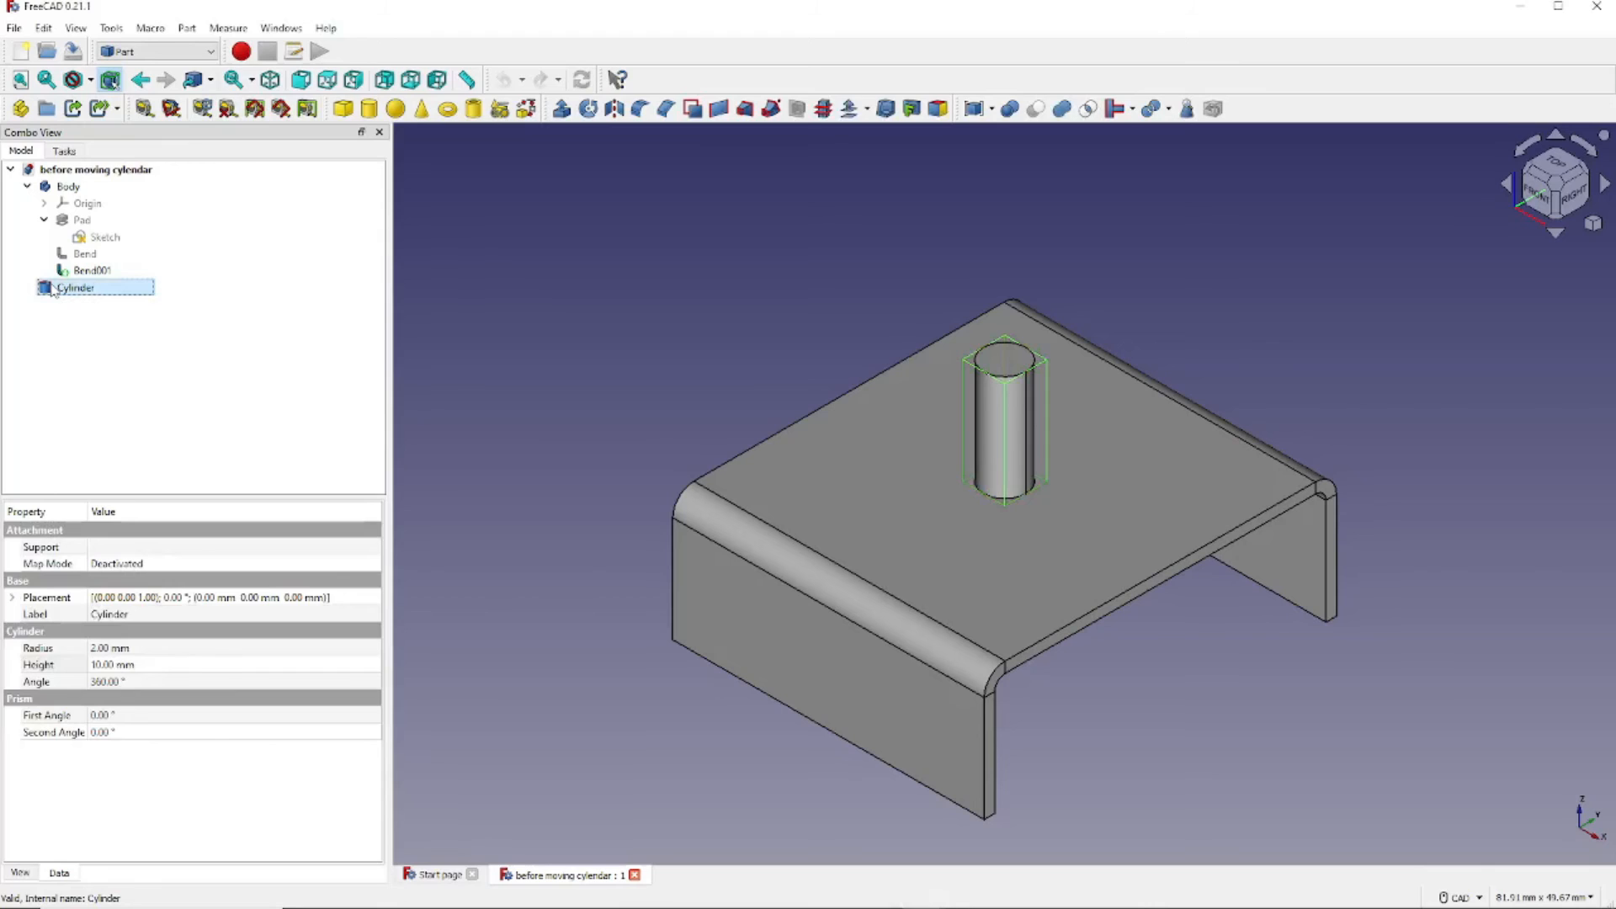
{"action": "double_click", "coordinate": [53, 288]}
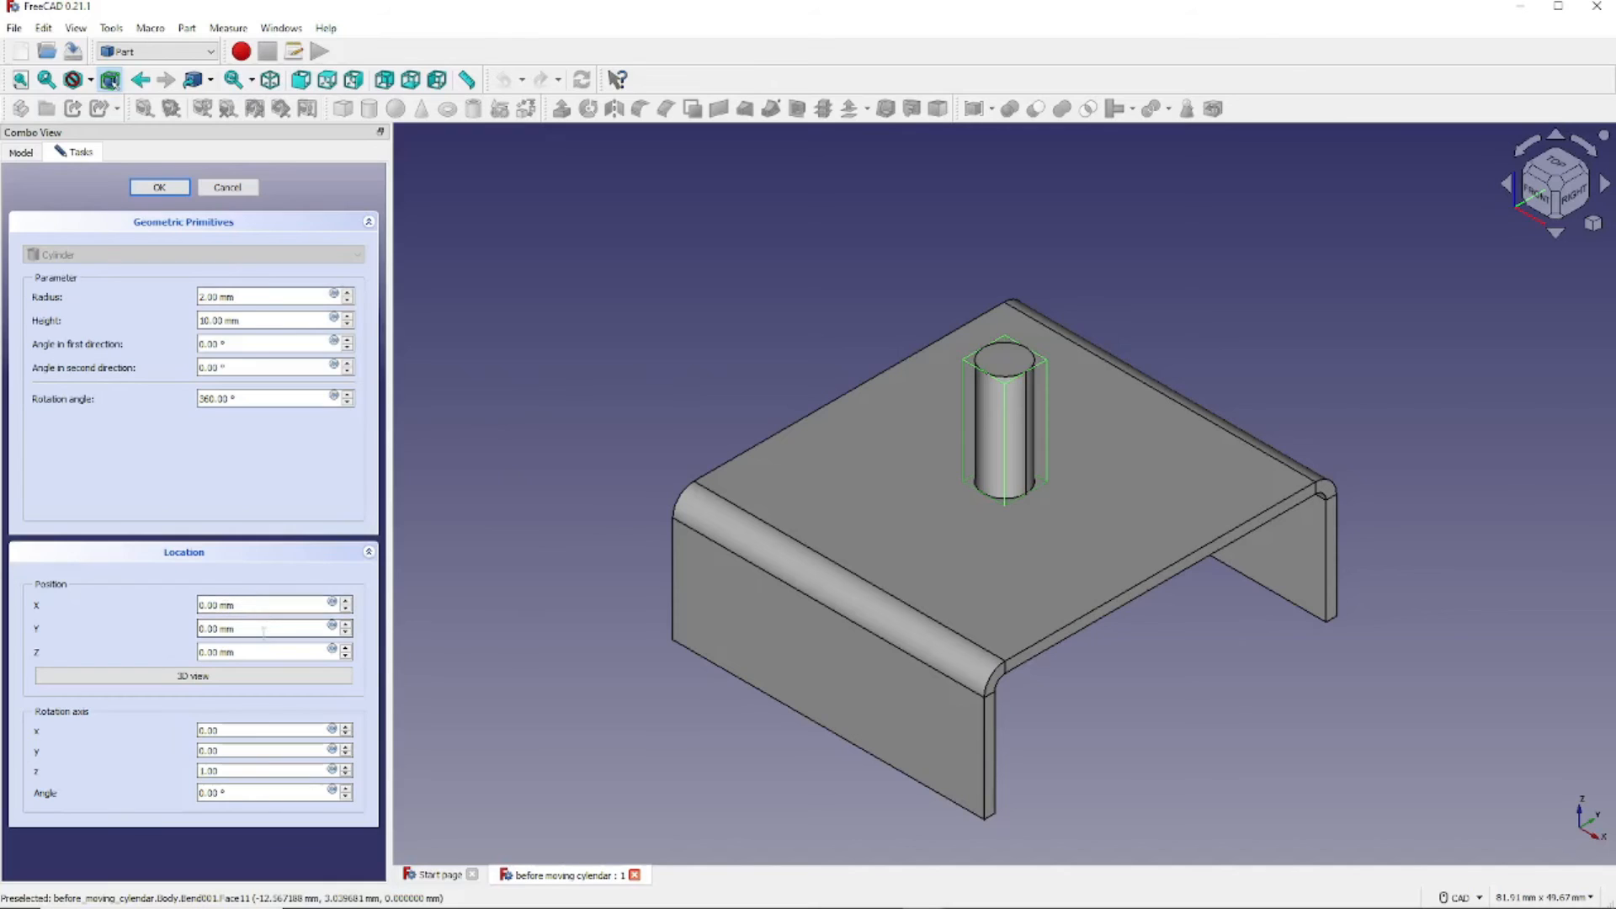
{"action": "left_click_drag", "start_coordinate": [263, 629], "coordinate": [200, 630]}
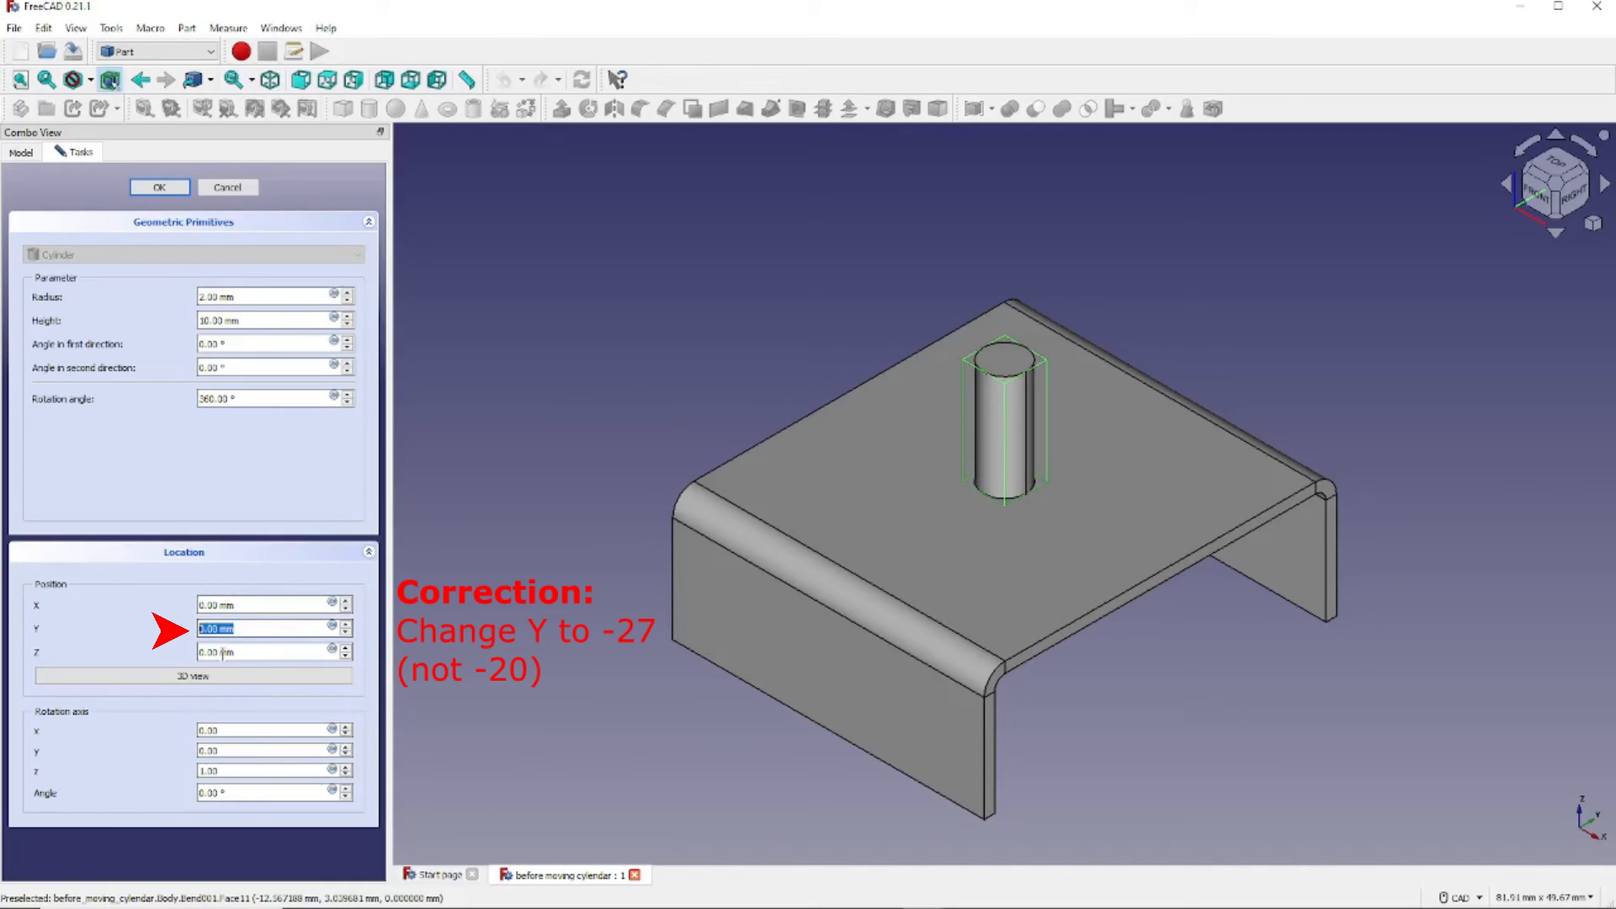
{"action": "type", "text": "-20"}
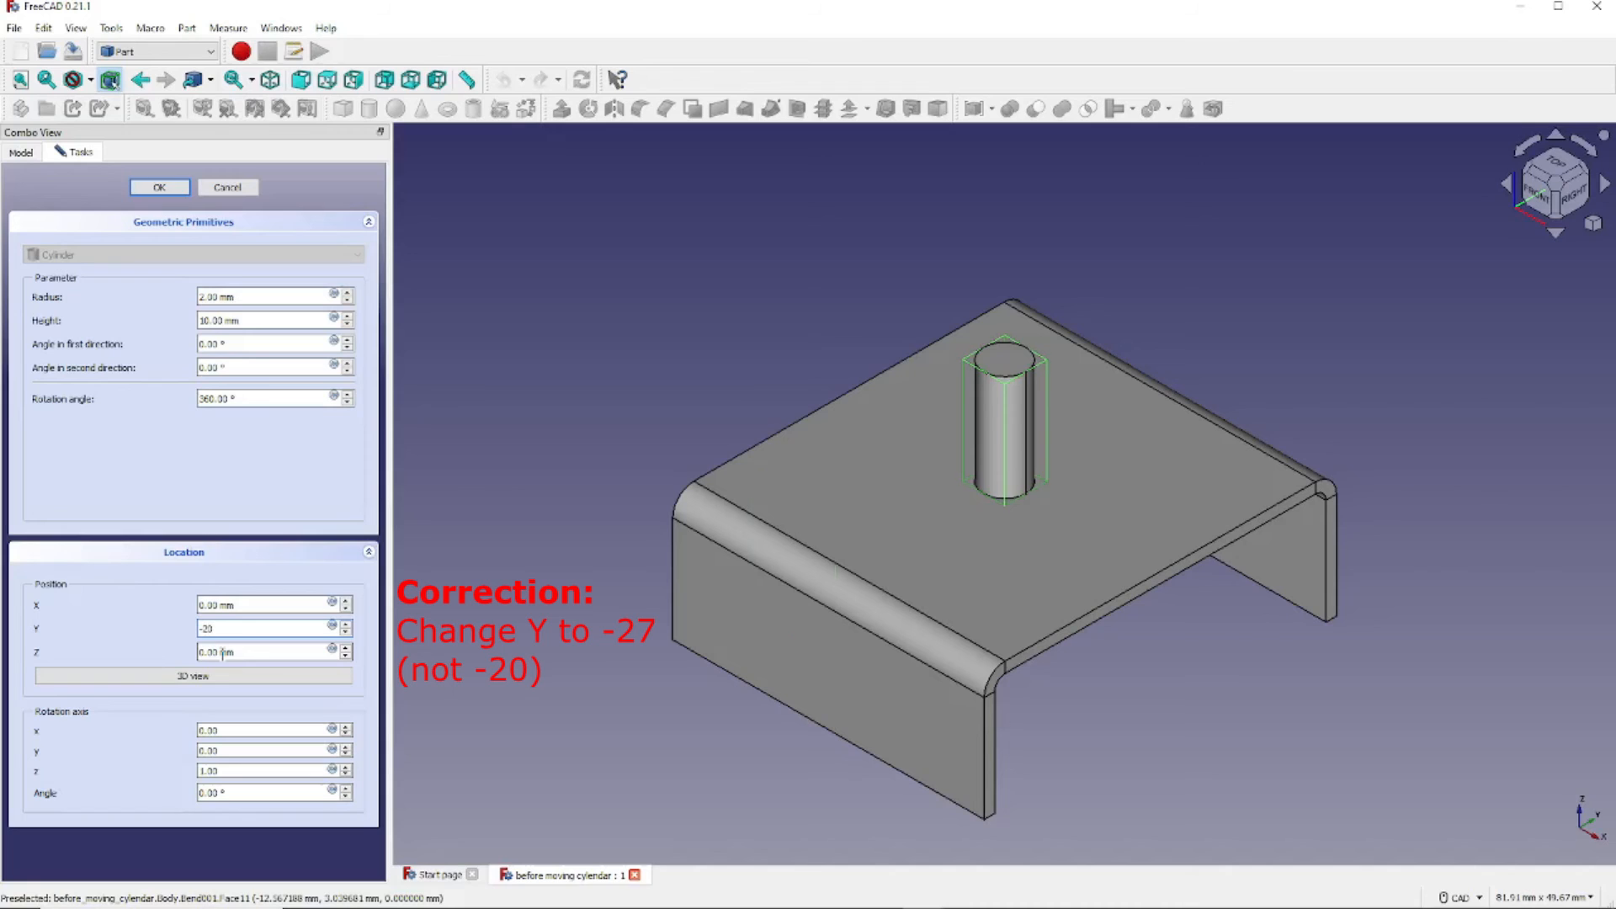
{"action": "key", "text": "Tab"}
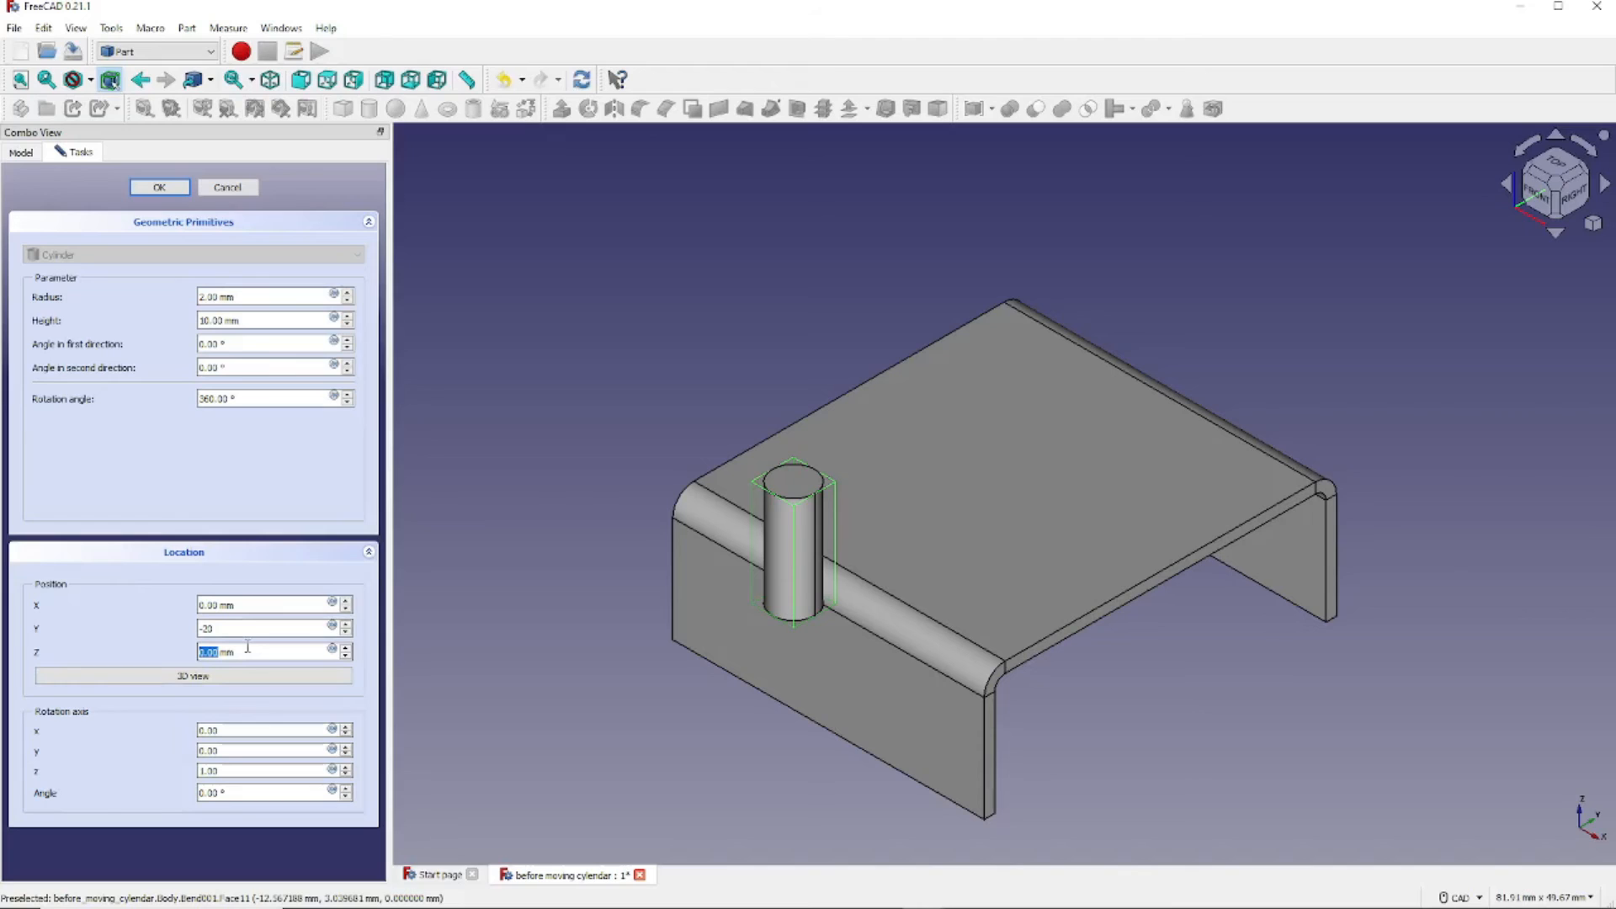
{"action": "key", "text": "BackSpace"}
{"action": "type", "text": "-6"}
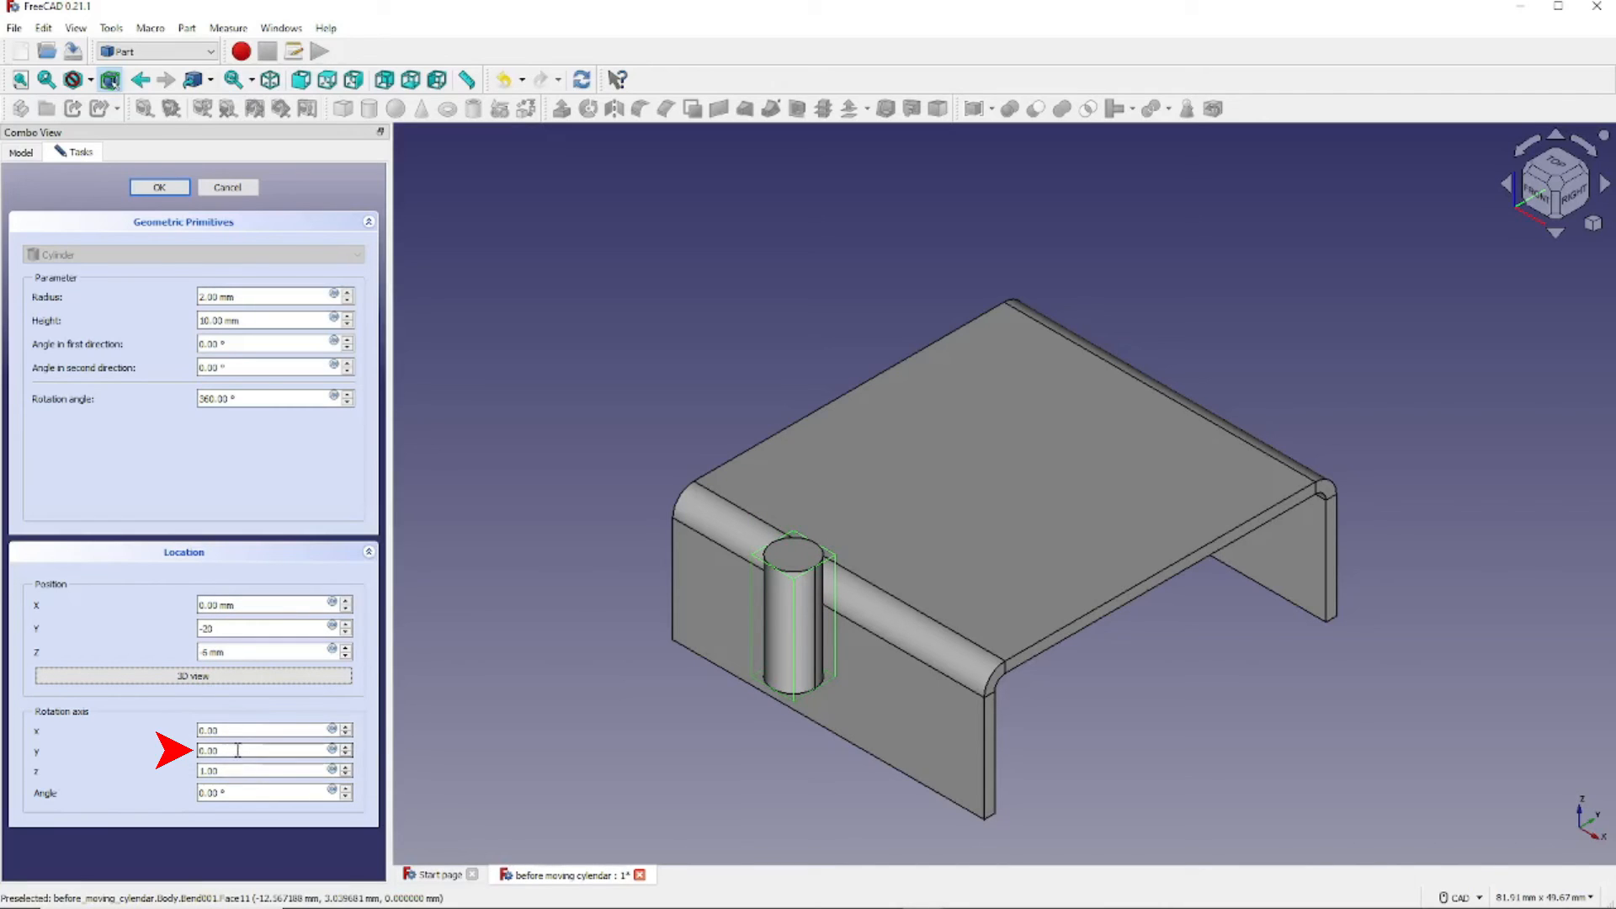
- Rotate the cylinder 180° about rotation axis y = 1 and orbit to check its orientation
{"action": "left_click_drag", "start_coordinate": [235, 752], "coordinate": [179, 757]}
{"action": "type", "text": "1"}
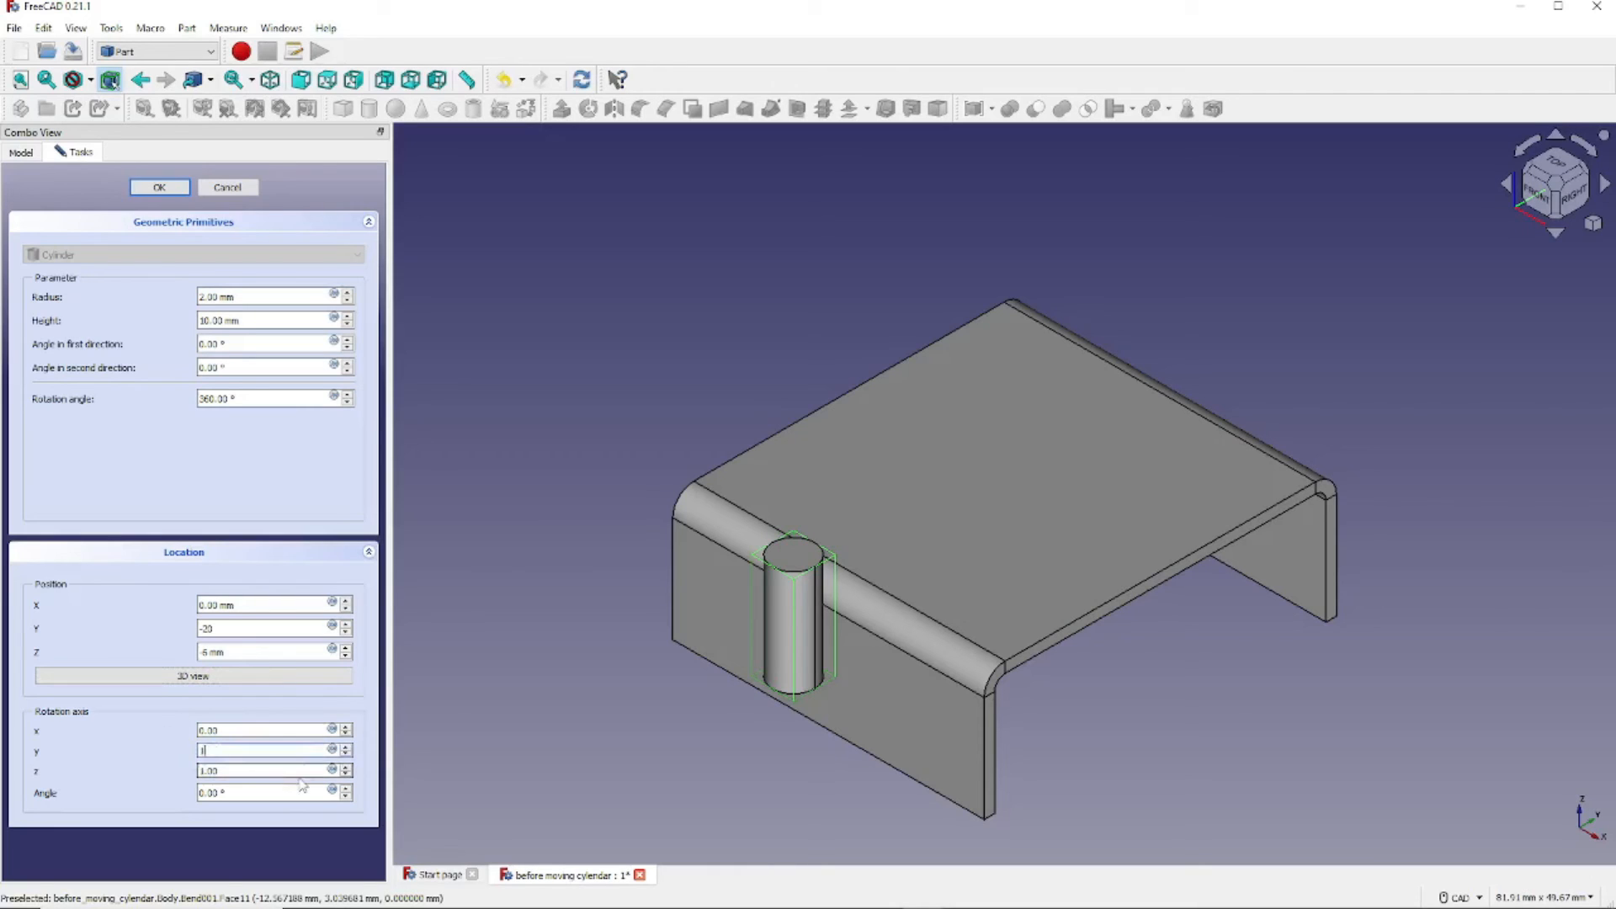
{"action": "left_click", "coordinate": [301, 791]}
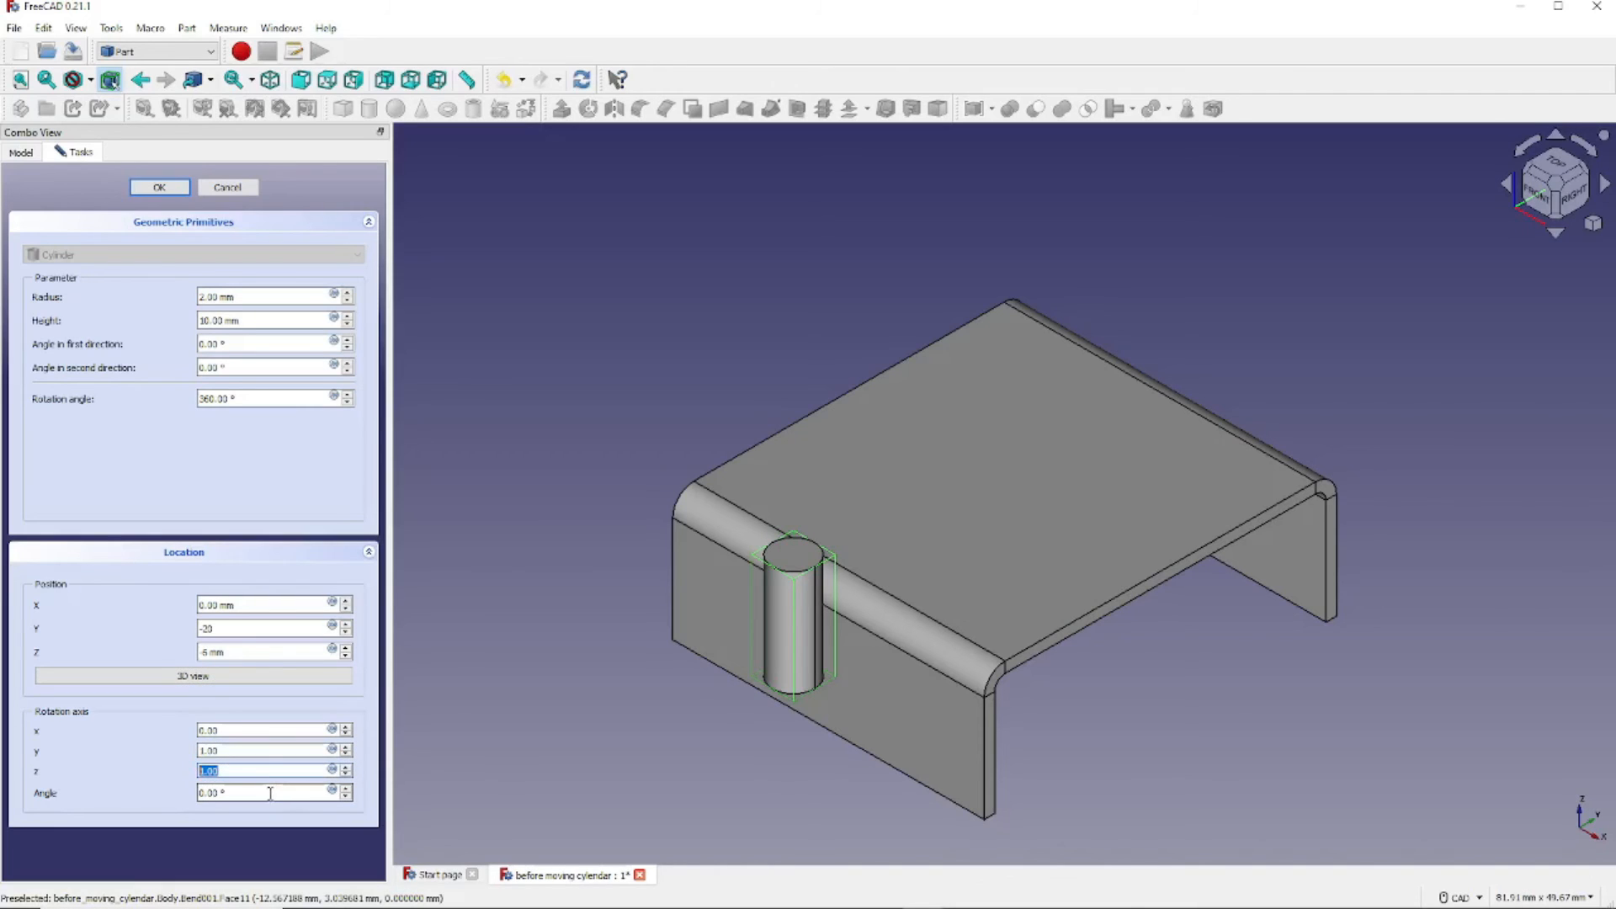
{"action": "type", "text": "1"}
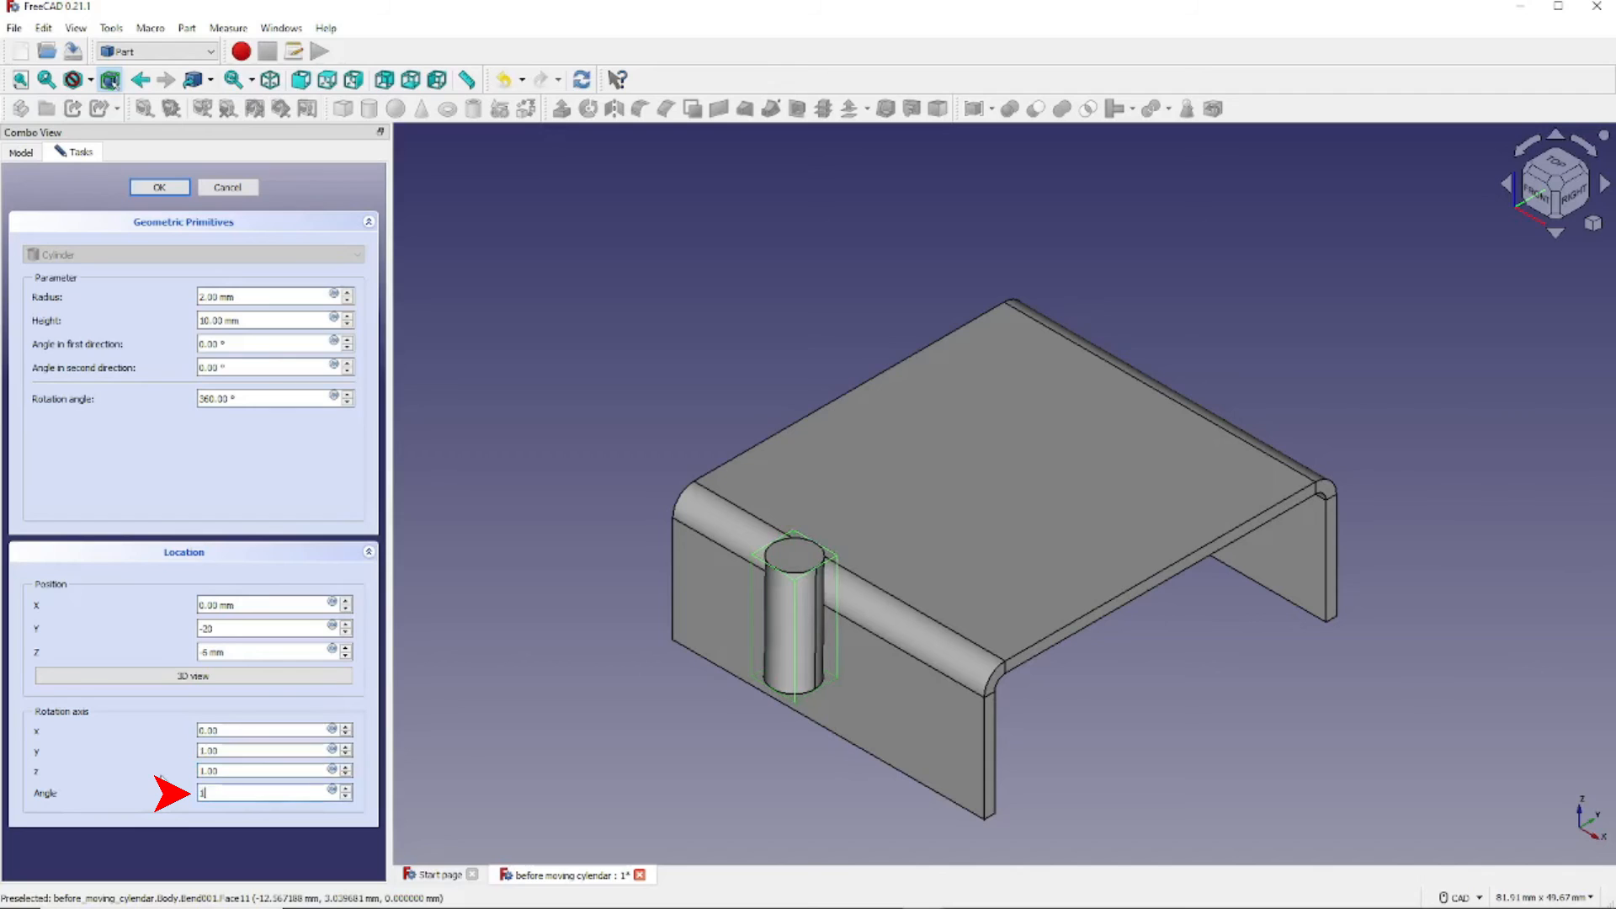
{"action": "type", "text": "80"}
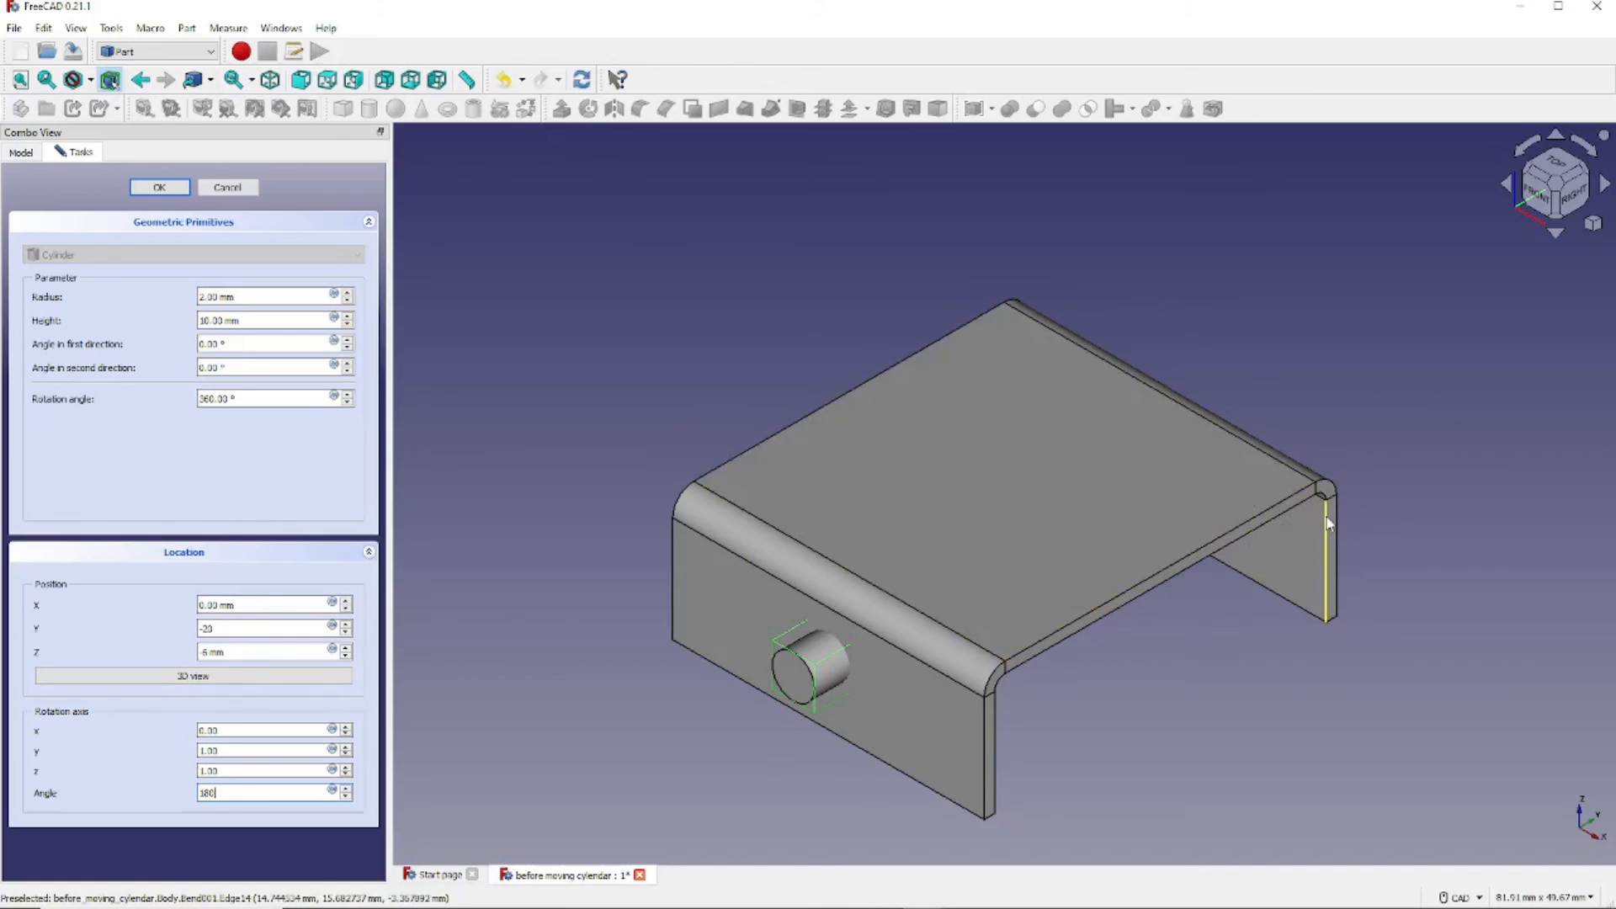
{"action": "middle_click_drag", "start_coordinate": [1431, 523], "coordinate": [1260, 496]}
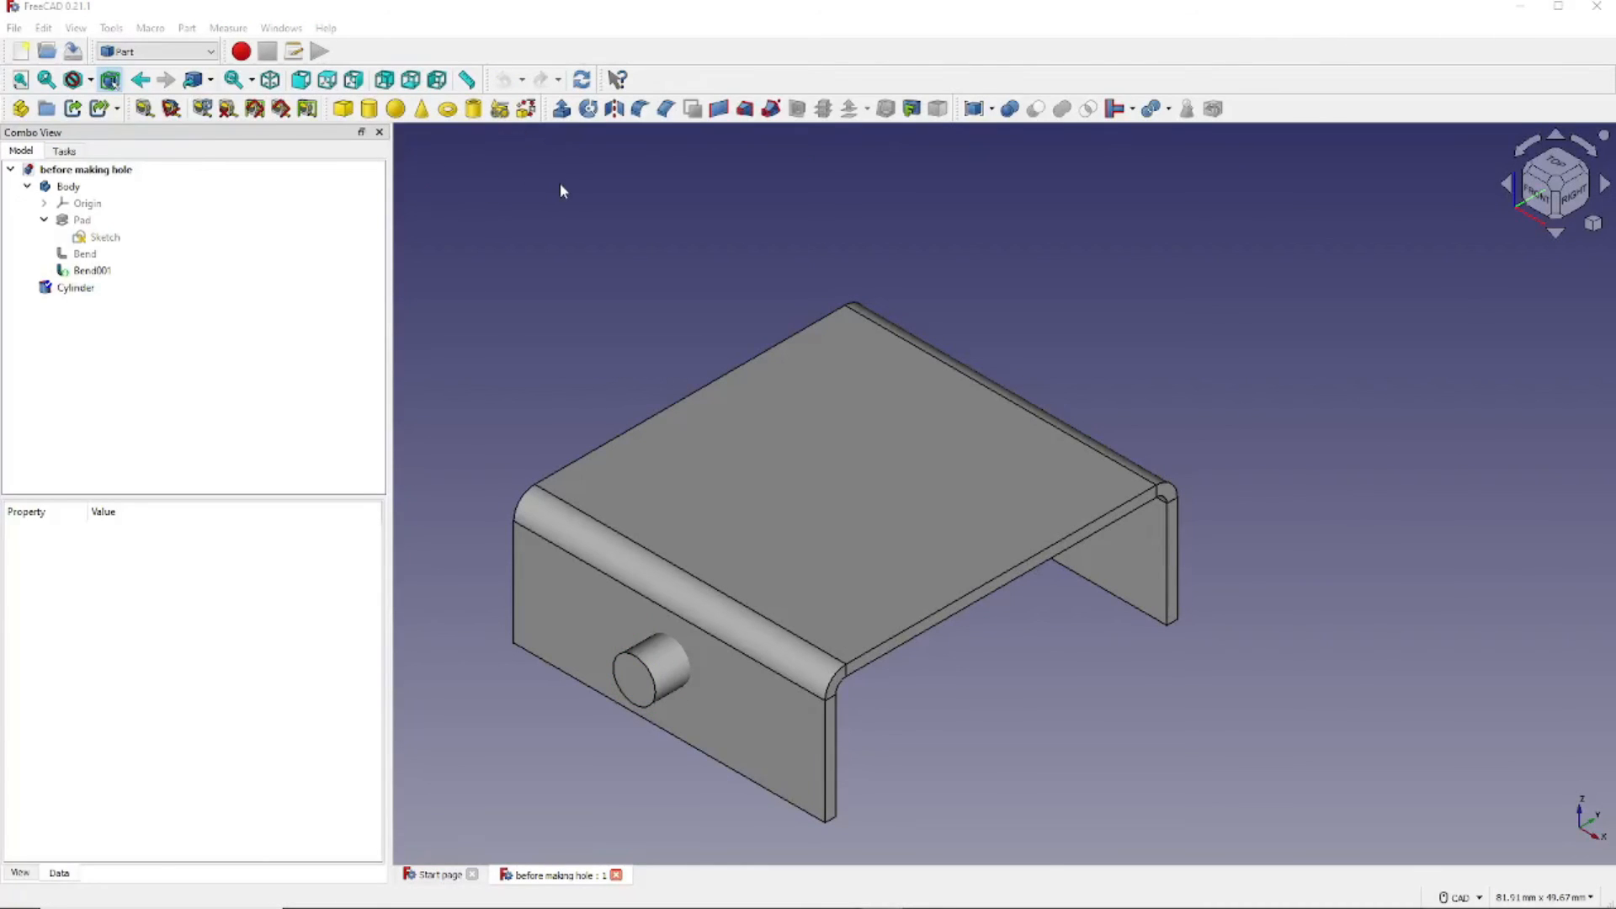
- Cut the Cylinder from the bracket Body and view the resulting hole in isometric
{"action": "left_click", "coordinate": [75, 188]}
{"action": "left_click", "coordinate": [60, 291]}
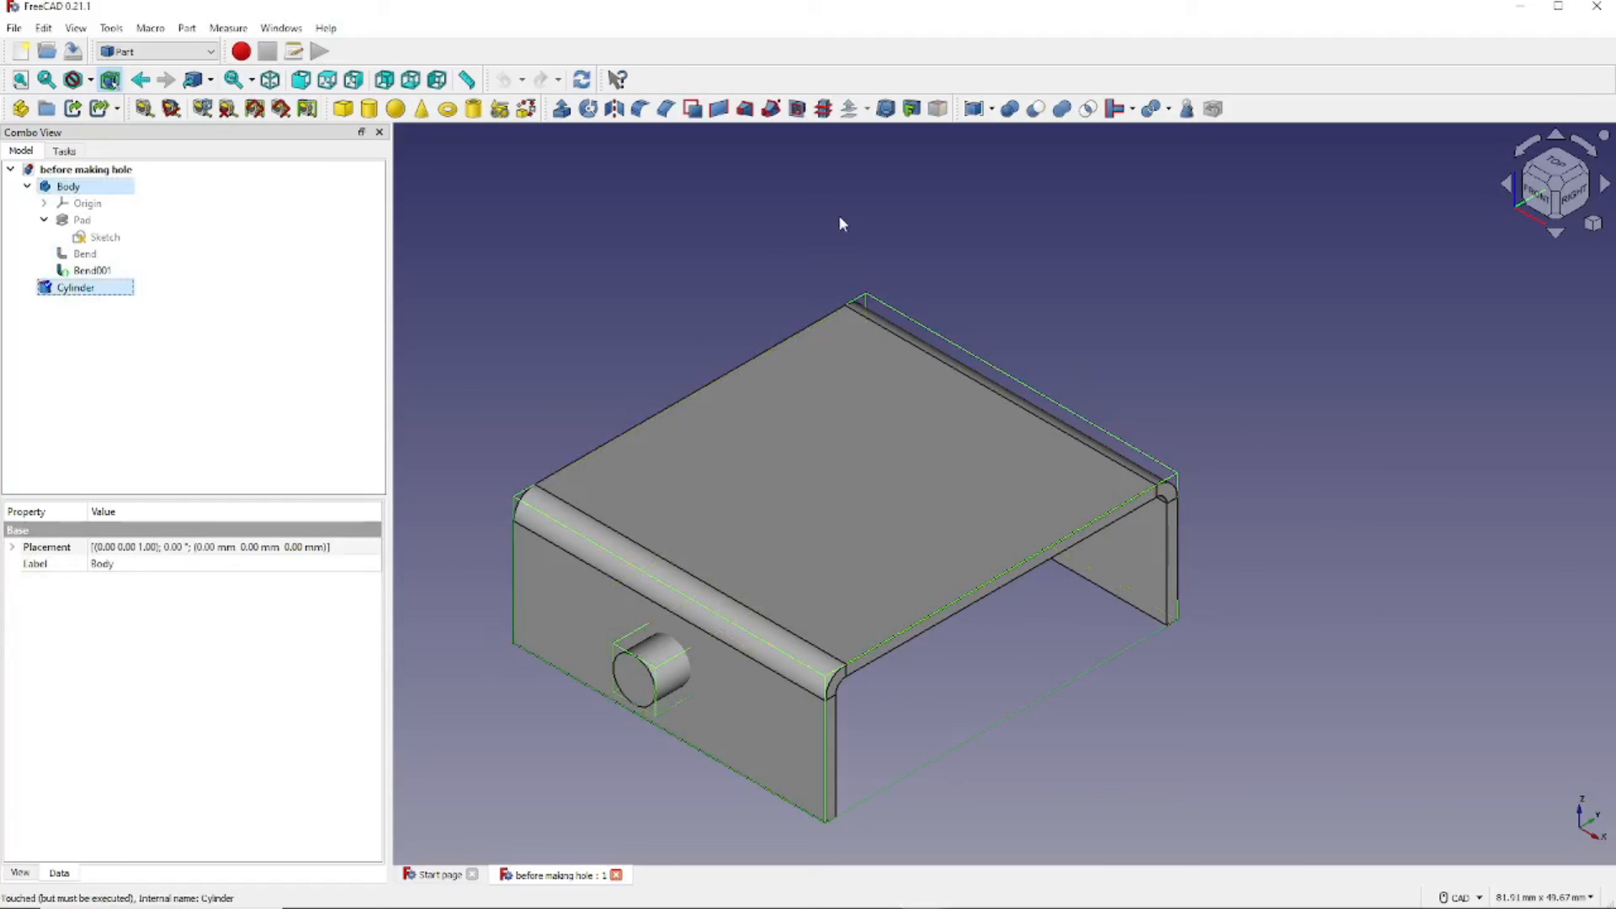
{"action": "left_click", "coordinate": [1036, 110]}
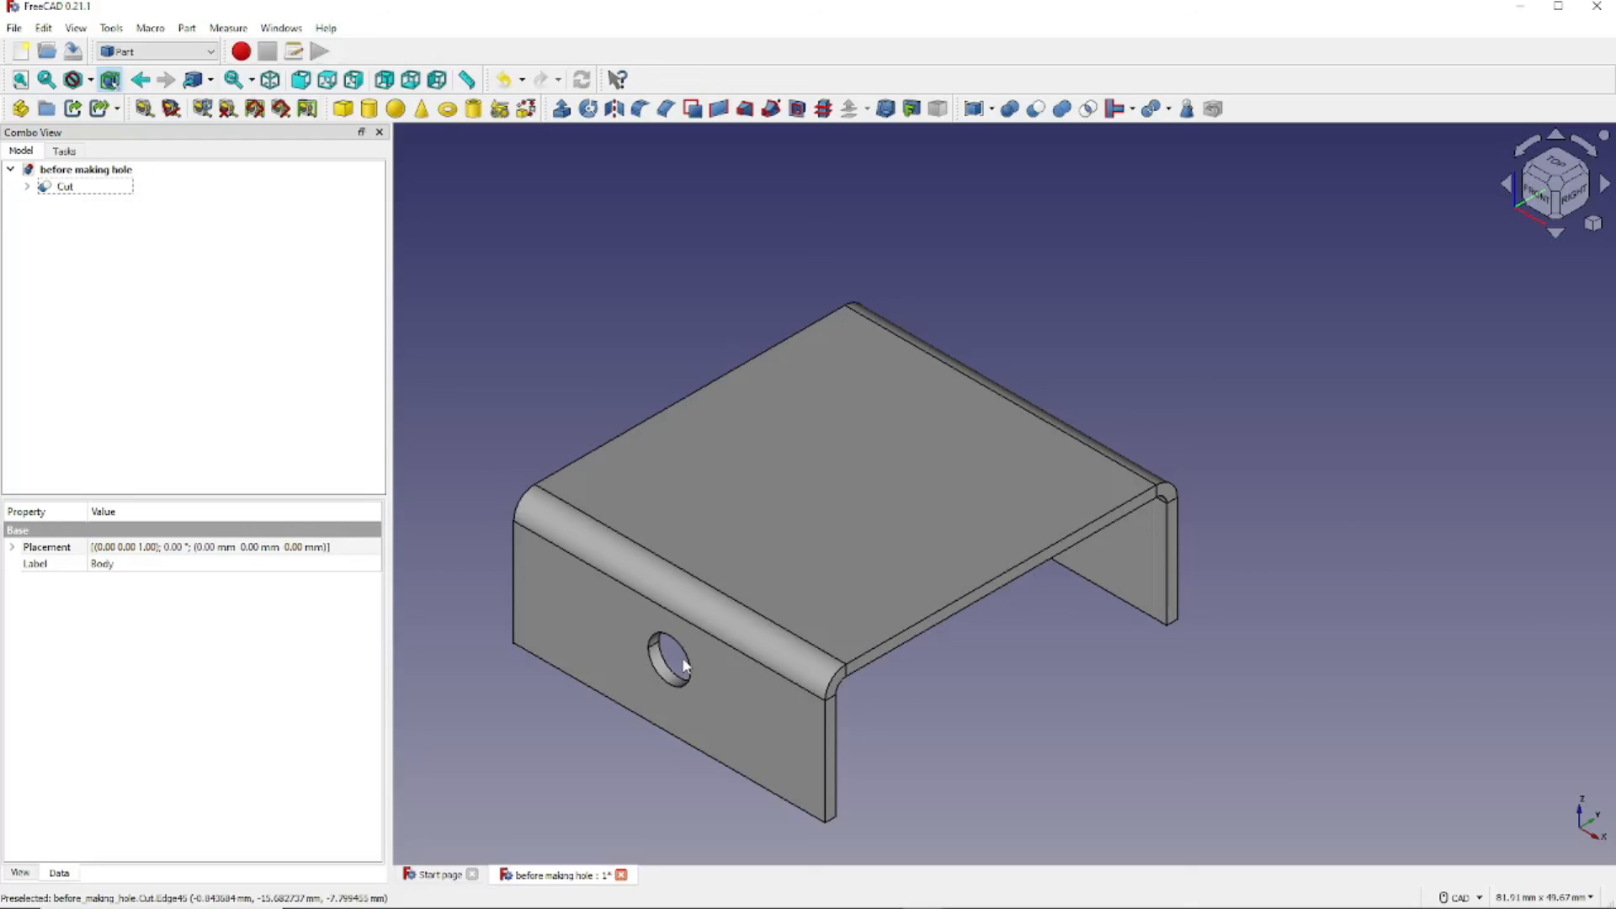
{"action": "middle_click_drag", "start_coordinate": [682, 657], "coordinate": [722, 623]}
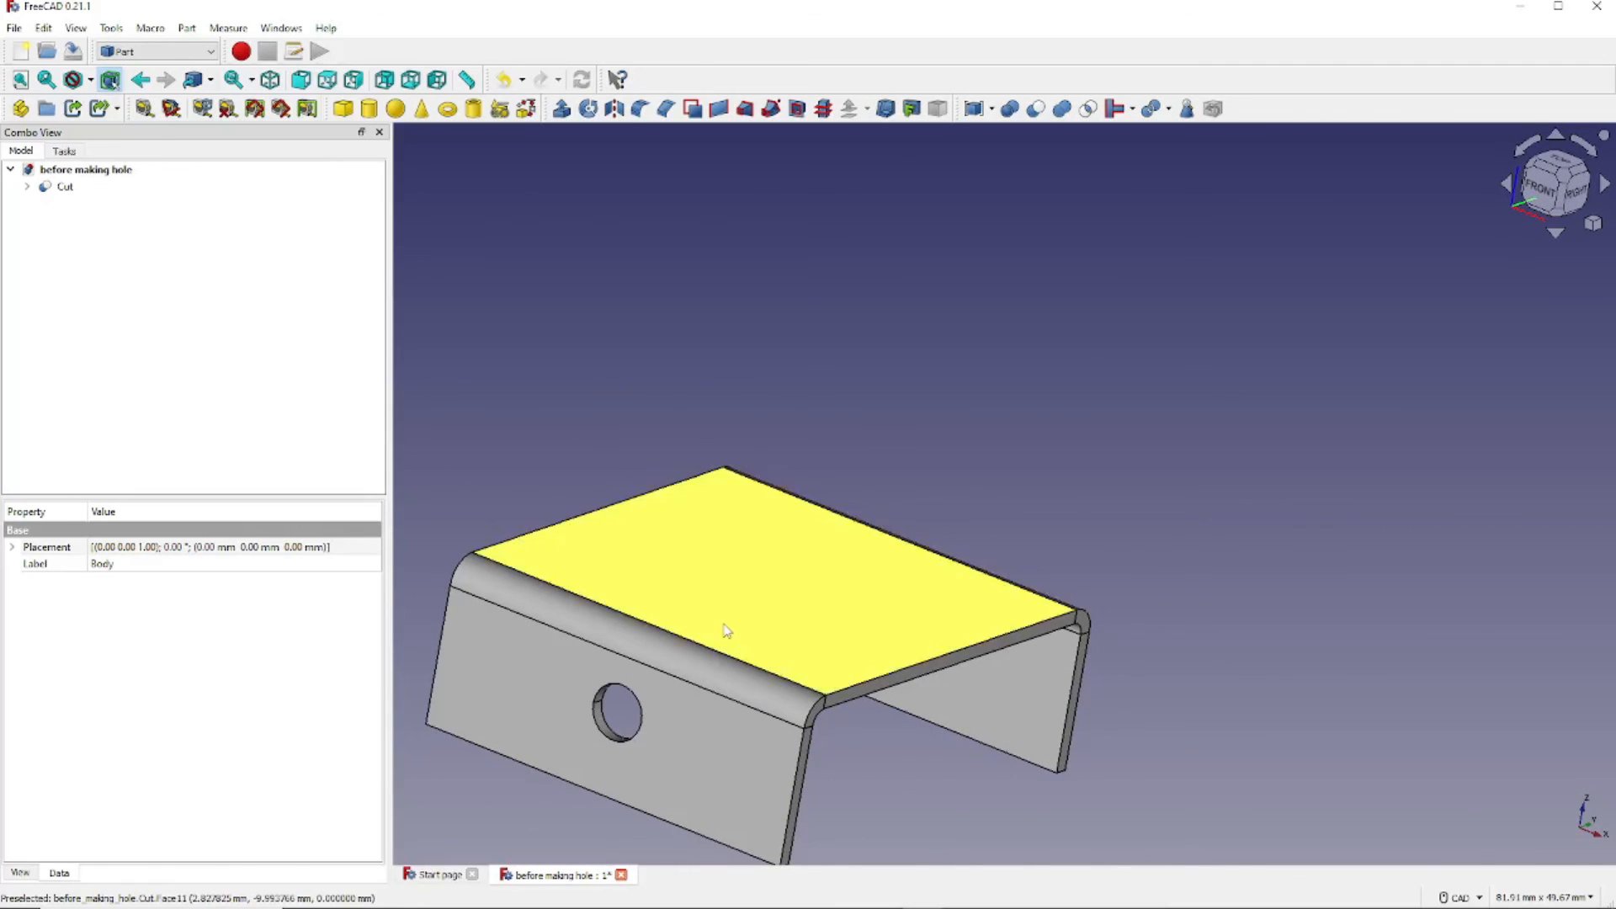
{"action": "left_click", "coordinate": [270, 81]}
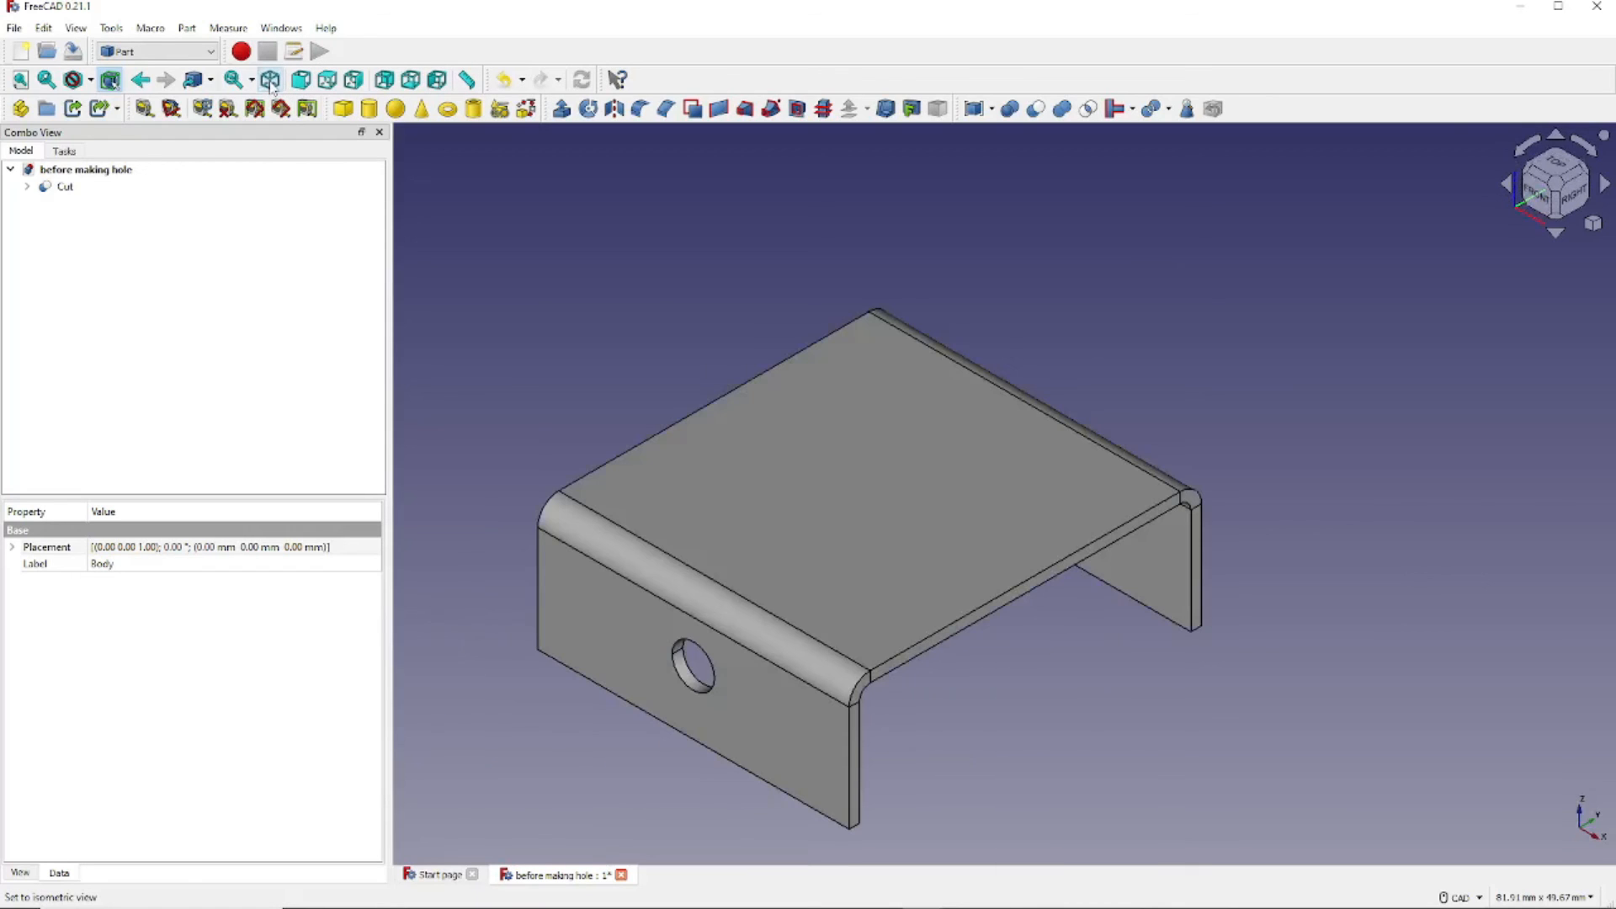